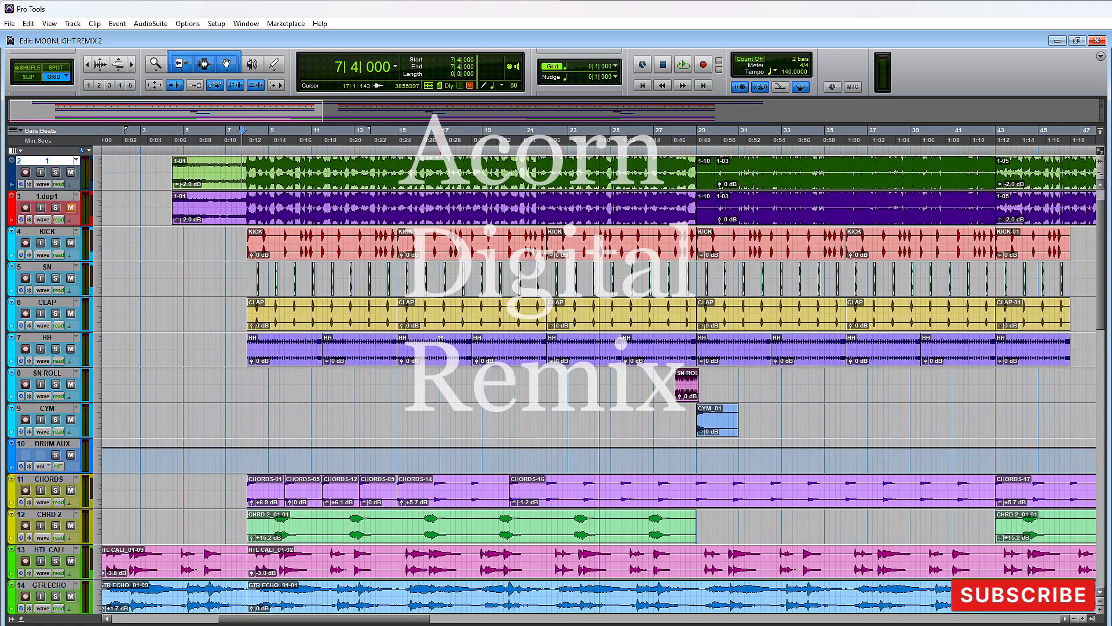
Step: Examine the remix arrangement from the vocal and drum tracks down to the instrument tracks across the timeline
{"action": "scroll", "coordinate": [440, 340], "scroll_direction": "down", "scroll_amount": 2}
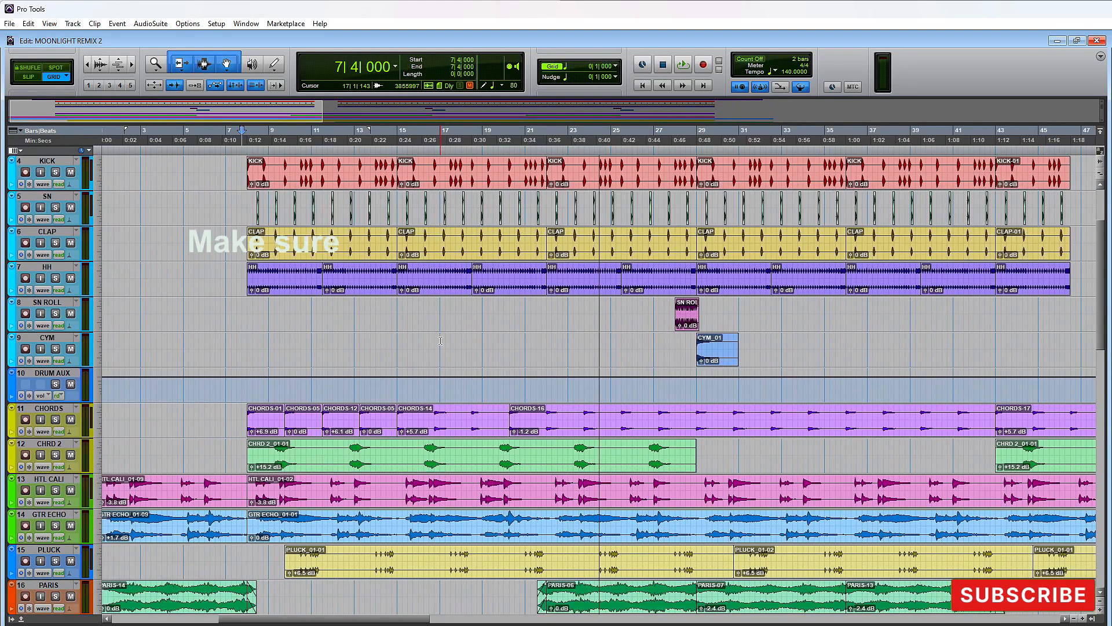
{"action": "scroll", "coordinate": [440, 341], "scroll_direction": "down", "scroll_amount": 1}
{"action": "scroll", "coordinate": [441, 341], "scroll_direction": "down", "scroll_amount": 2}
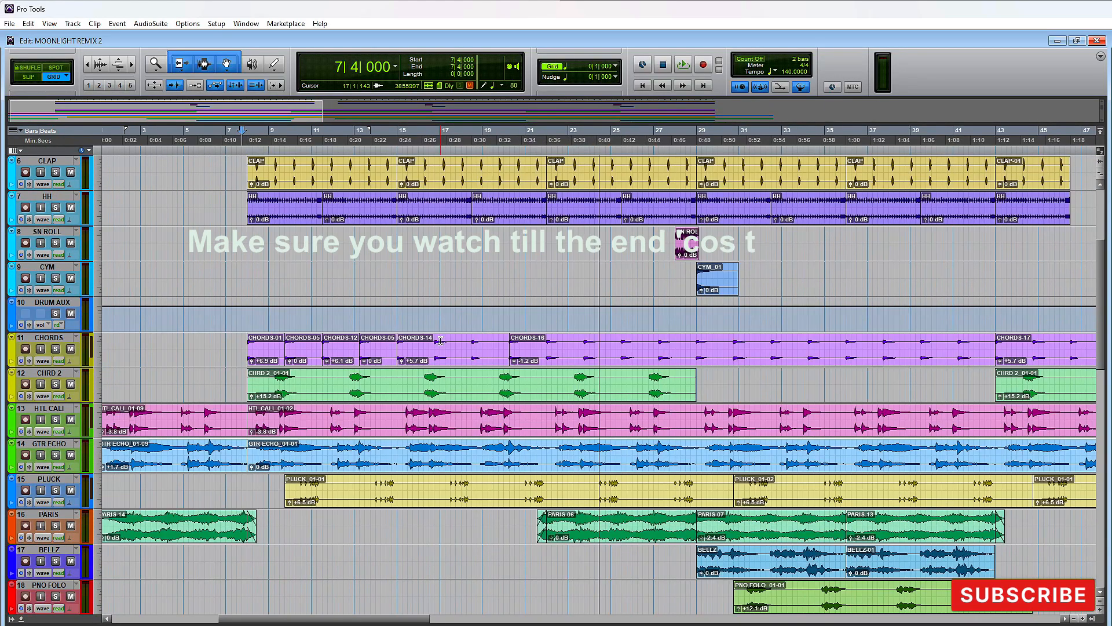
{"action": "scroll", "coordinate": [440, 341], "scroll_direction": "down", "scroll_amount": 2}
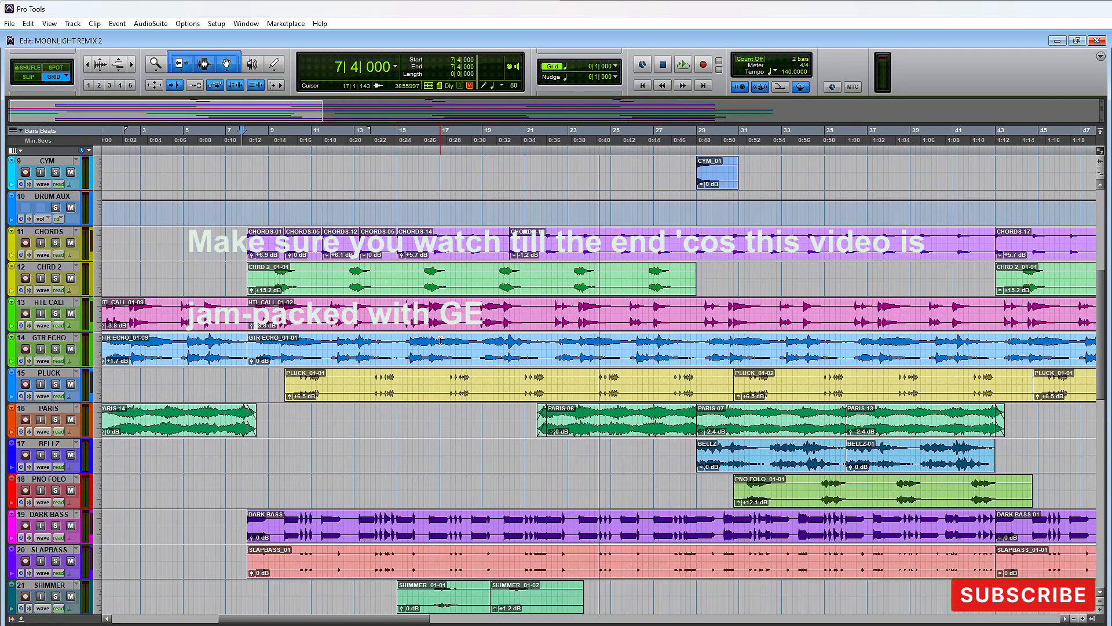
{"action": "scroll", "coordinate": [440, 341], "scroll_direction": "down", "scroll_amount": 1}
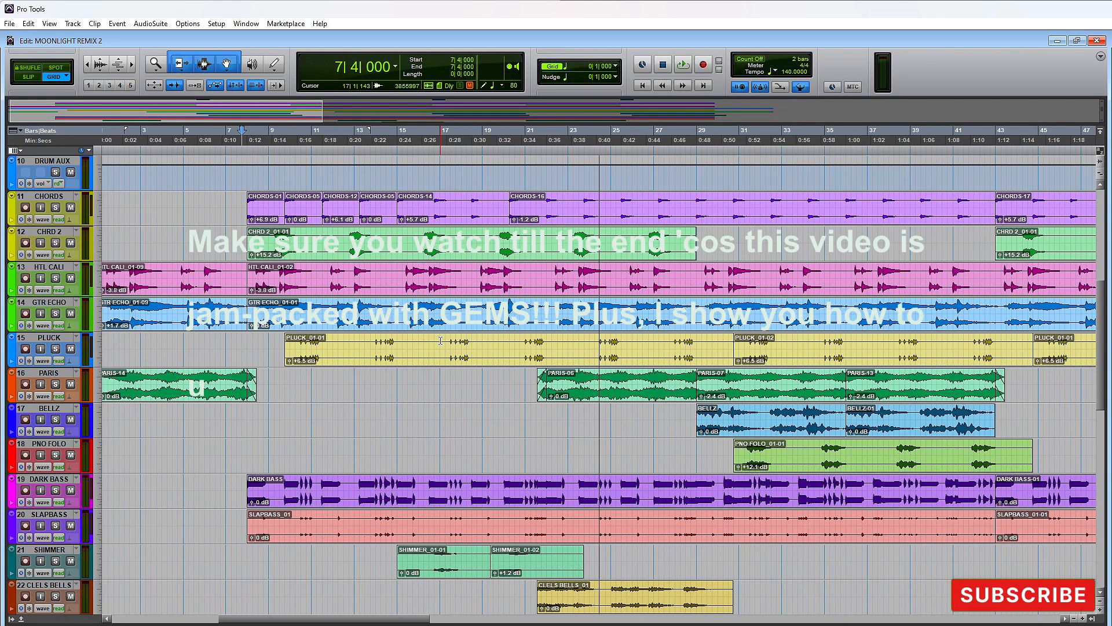
{"action": "scroll", "coordinate": [441, 340], "scroll_direction": "down", "scroll_amount": 1}
{"action": "key", "text": "ctrl+bracketleft"}
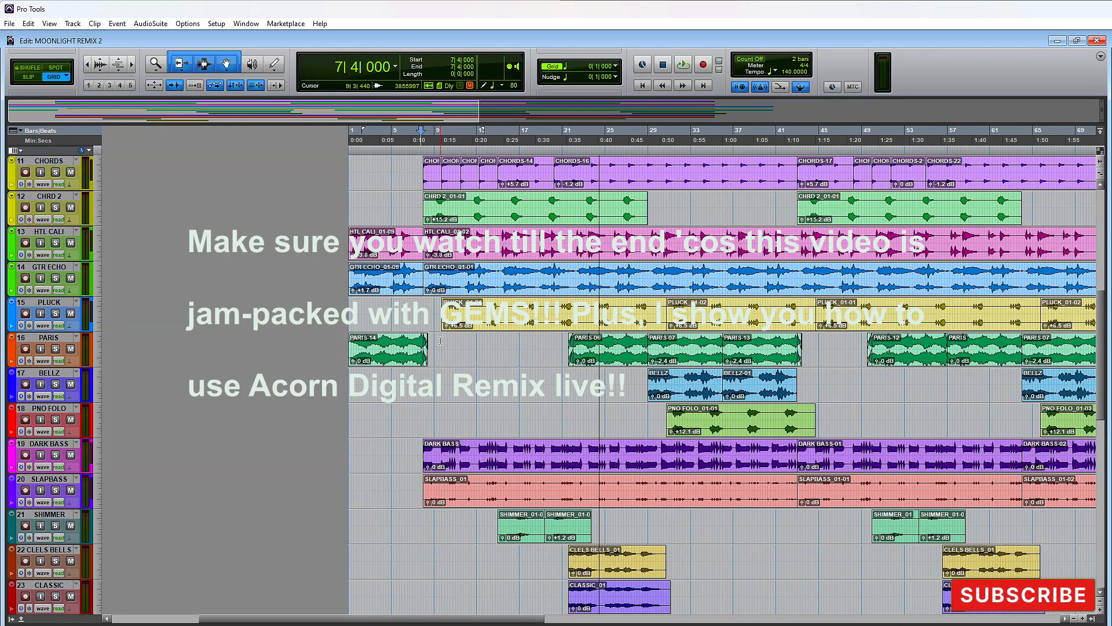
{"action": "key", "text": "ctrl+bracketleft"}
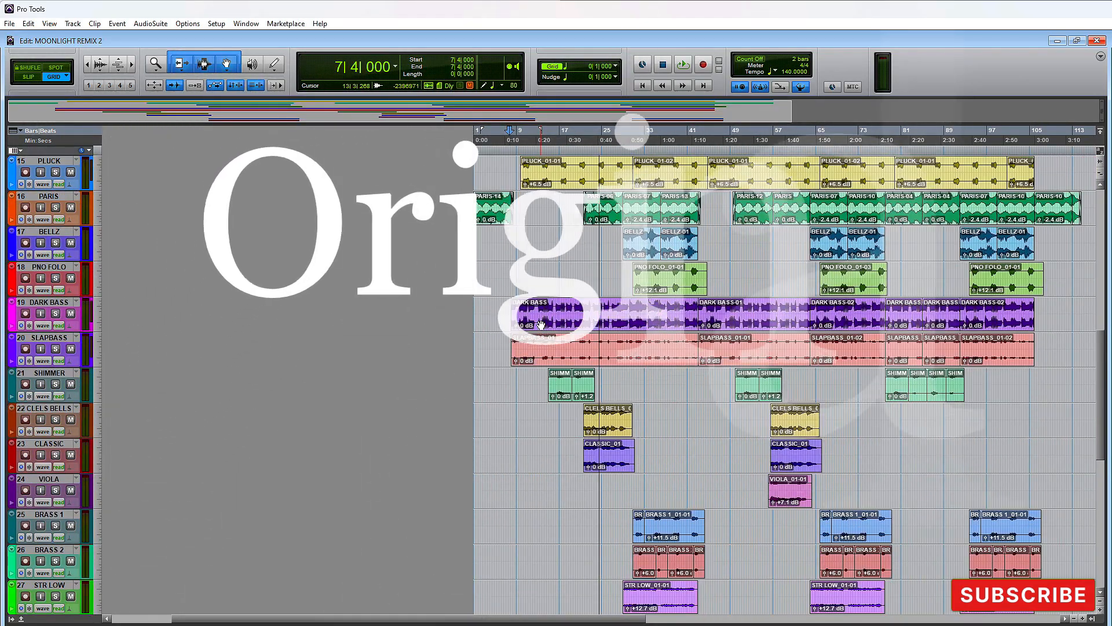
{"action": "scroll", "coordinate": [540, 325], "scroll_direction": "down", "scroll_amount": 3}
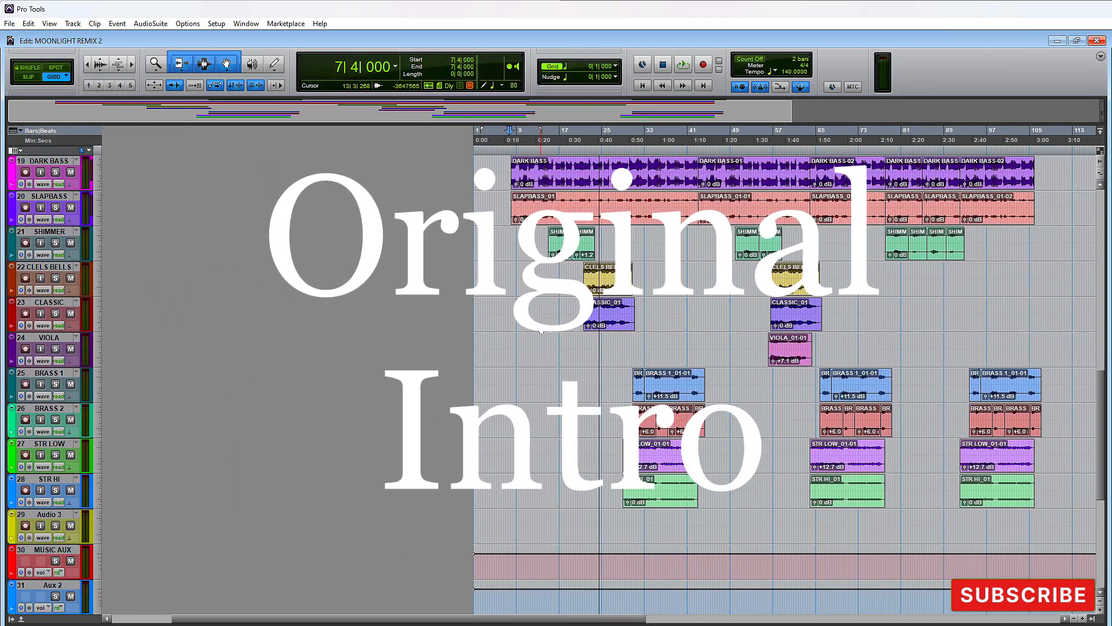
{"action": "scroll", "coordinate": [540, 330], "scroll_direction": "down", "scroll_amount": 2}
{"action": "scroll", "coordinate": [541, 329], "scroll_direction": "down", "scroll_amount": 3}
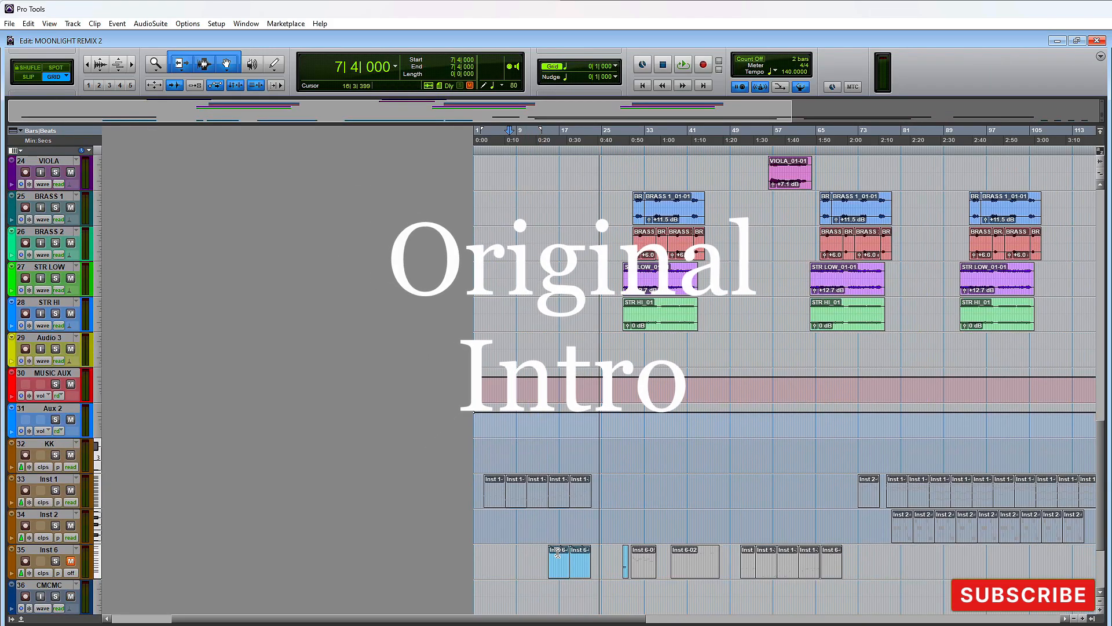
Step: Inspect the notes of the Inst 6 clip at bar 15 in the MIDI Editor and return to the session's first tracks
{"action": "double_click", "coordinate": [559, 568]}
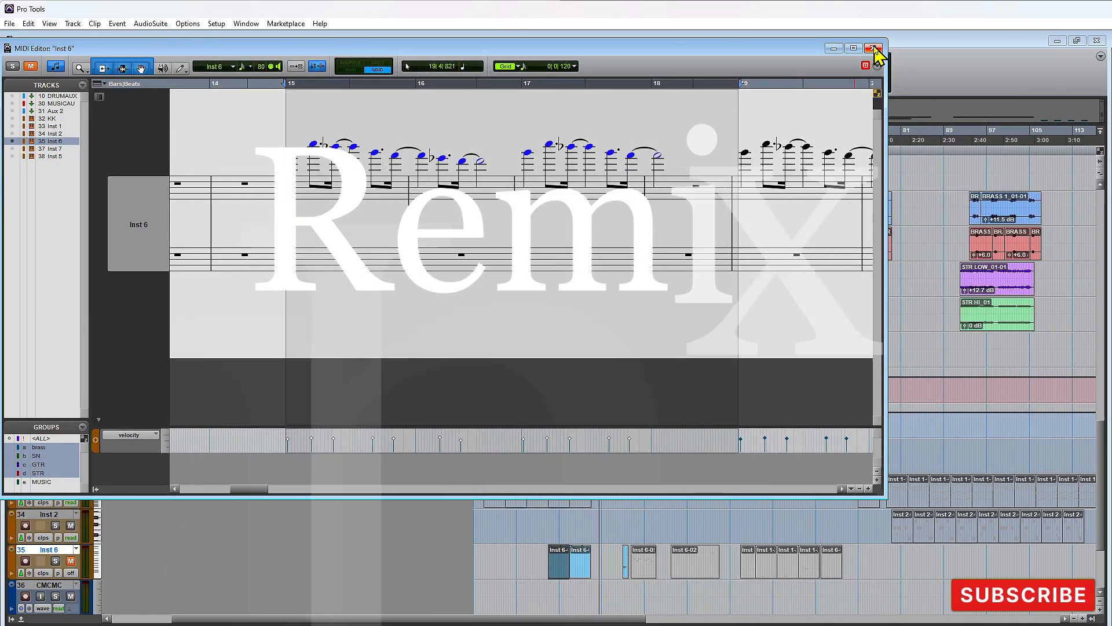
{"action": "left_click", "coordinate": [876, 50]}
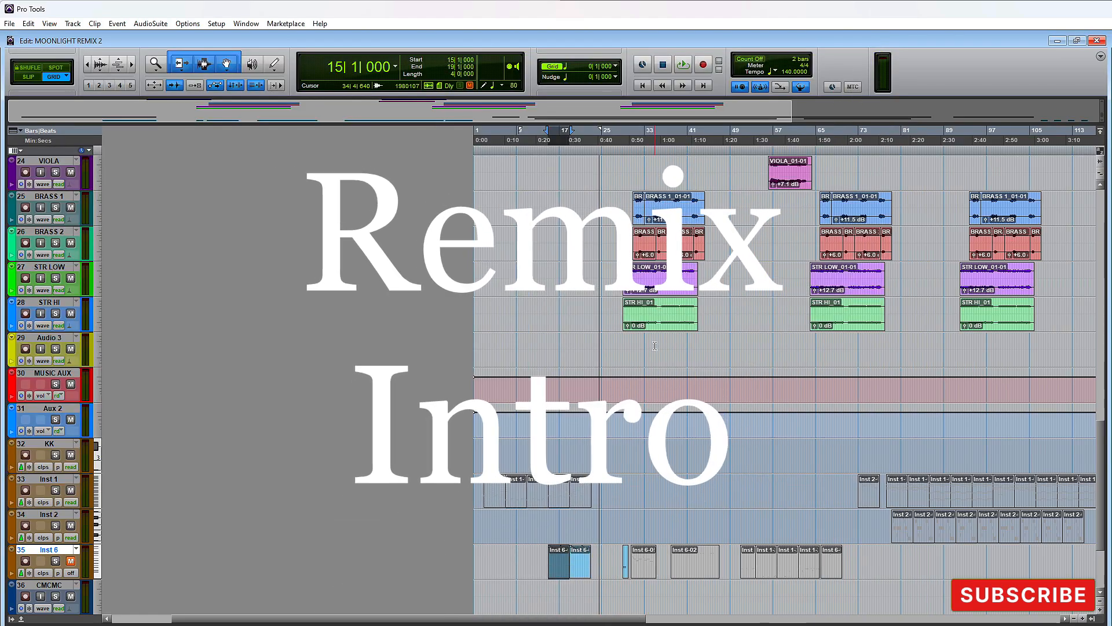
{"action": "key", "text": "ctrl+bracketright"}
{"action": "key", "text": "ctrl+bracketright"}
{"action": "scroll", "coordinate": [655, 346], "scroll_direction": "up", "scroll_amount": 5}
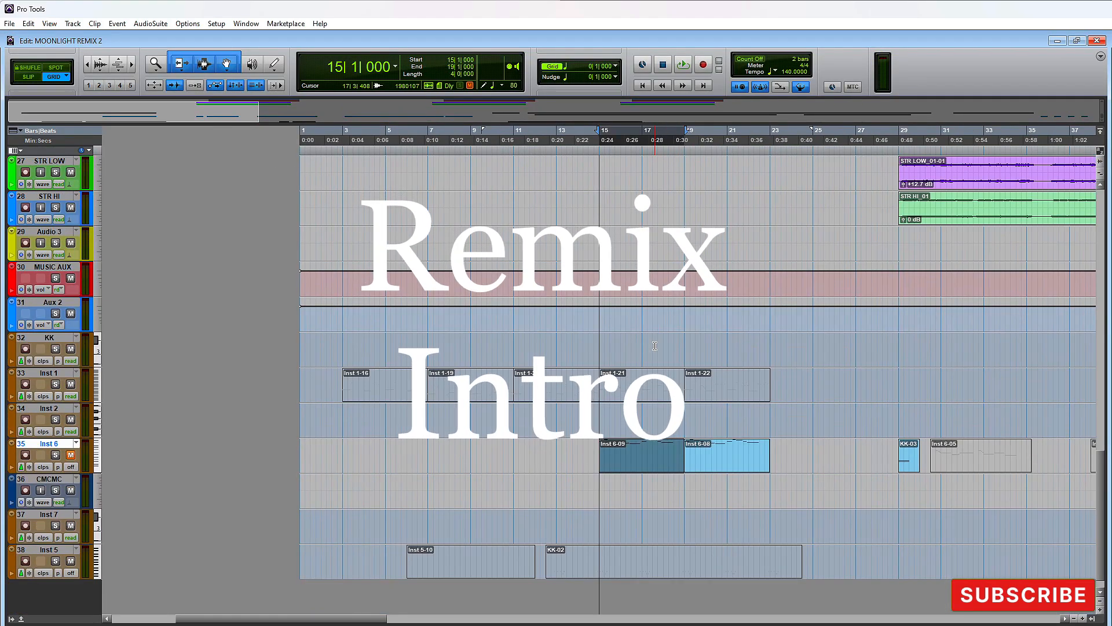
{"action": "scroll", "coordinate": [655, 348], "scroll_direction": "up", "scroll_amount": 10}
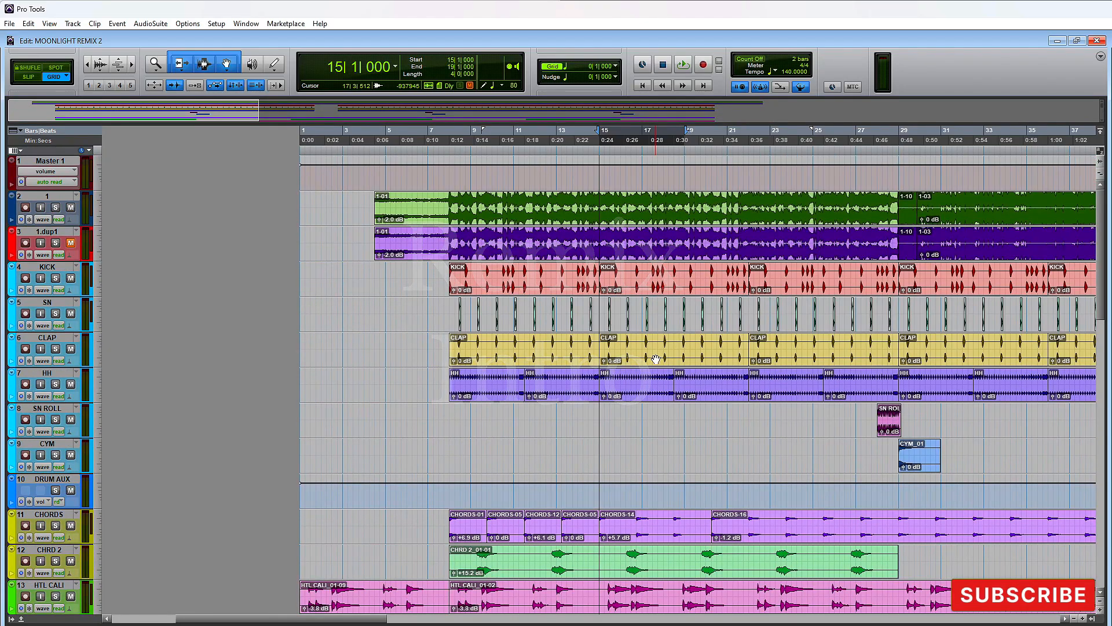
Step: Survey the overall song layout and the drum, chord, guitar, pluck and bass tracks in the arrangement
{"action": "key", "text": "ctrl+bracketleft"}
{"action": "key", "text": "ctrl+bracketleft"}
{"action": "scroll", "coordinate": [707, 326], "scroll_direction": "down", "scroll_amount": 2}
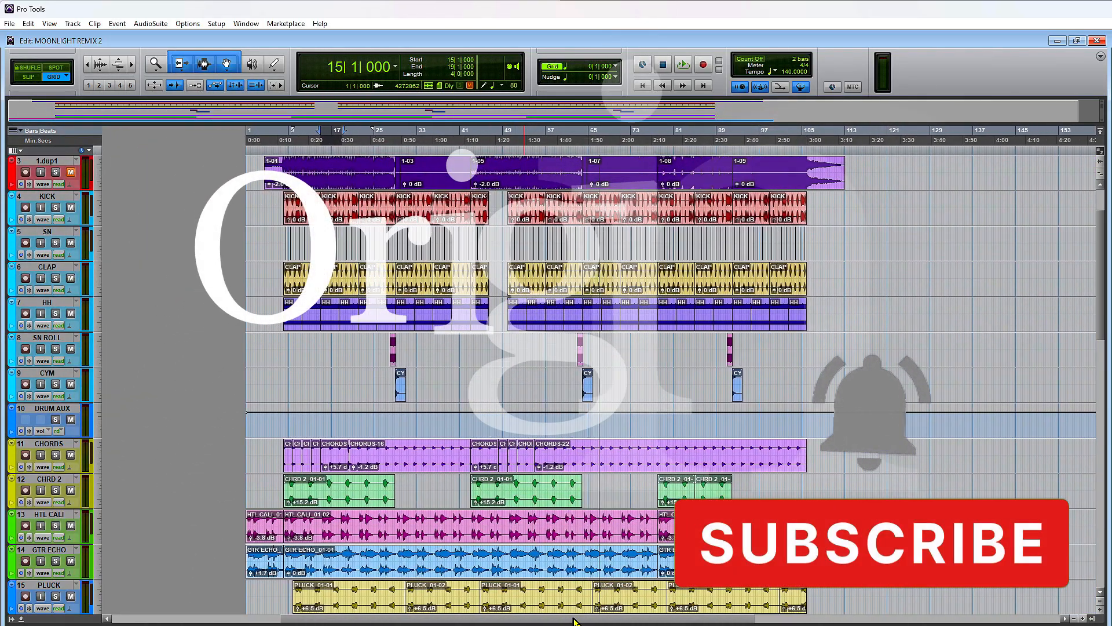
{"action": "key", "text": "ctrl+bracketright"}
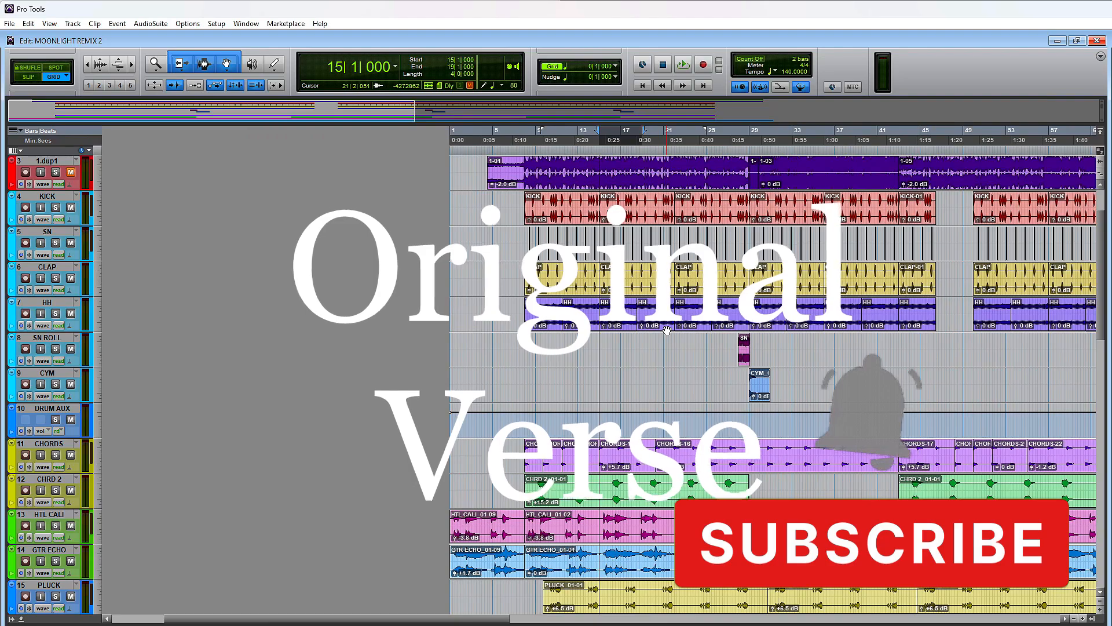
{"action": "scroll", "coordinate": [667, 330], "scroll_direction": "down", "scroll_amount": 4}
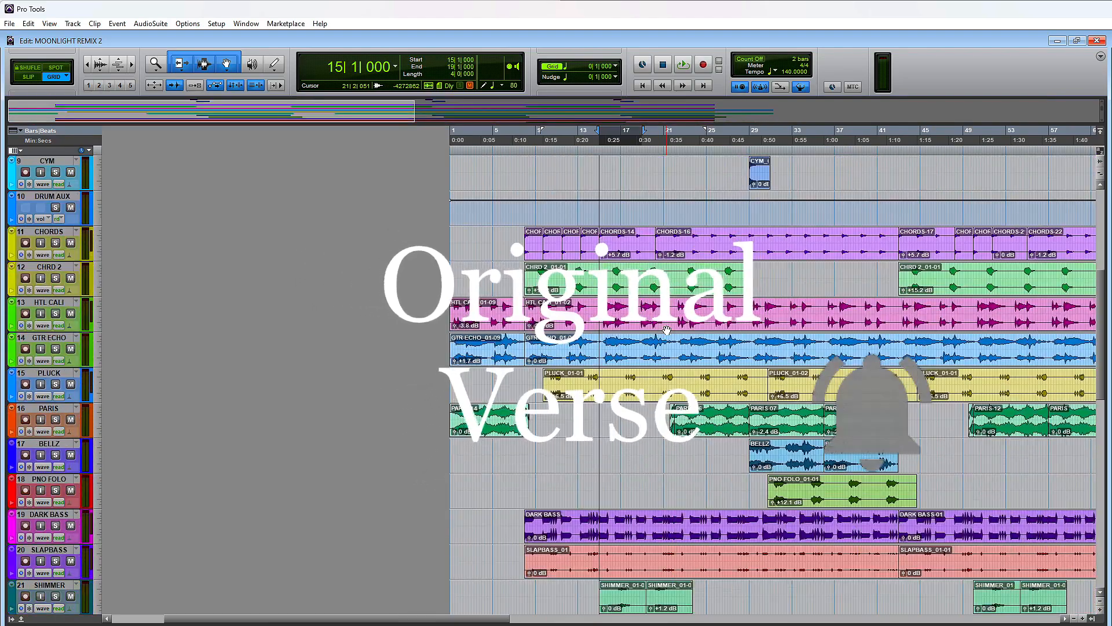
{"action": "scroll", "coordinate": [667, 329], "scroll_direction": "up", "scroll_amount": 6}
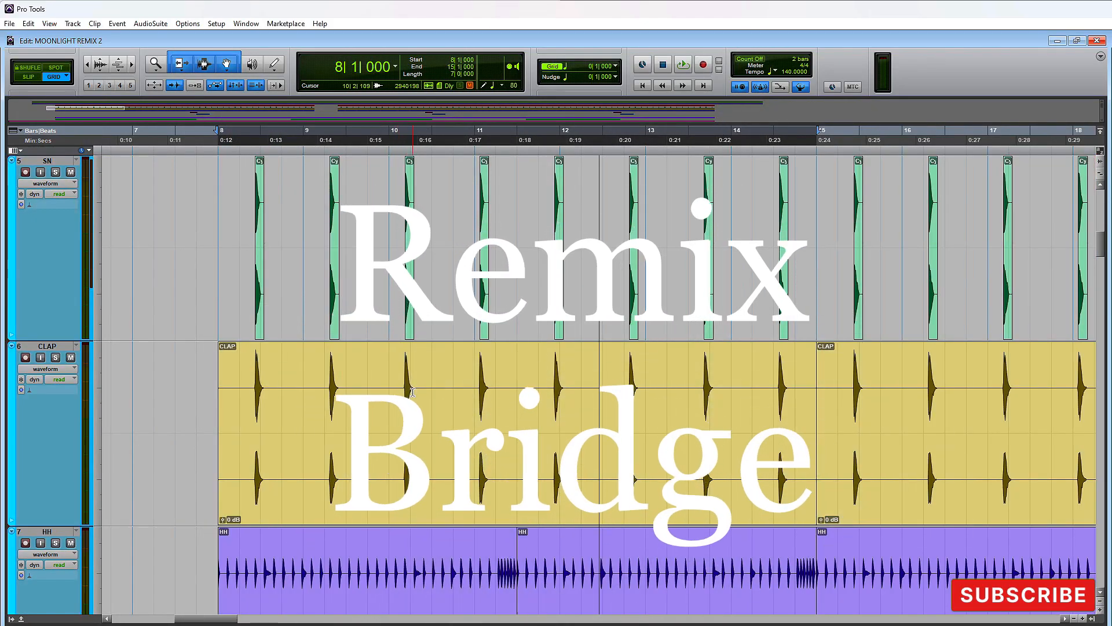
Step: Examine the enlarged clip waveforms from the snare and clap tracks through chords, guitars, pluck and bells to the bass tracks
{"action": "key", "text": "ctrl+["}
{"action": "key", "text": "ctrl+["}
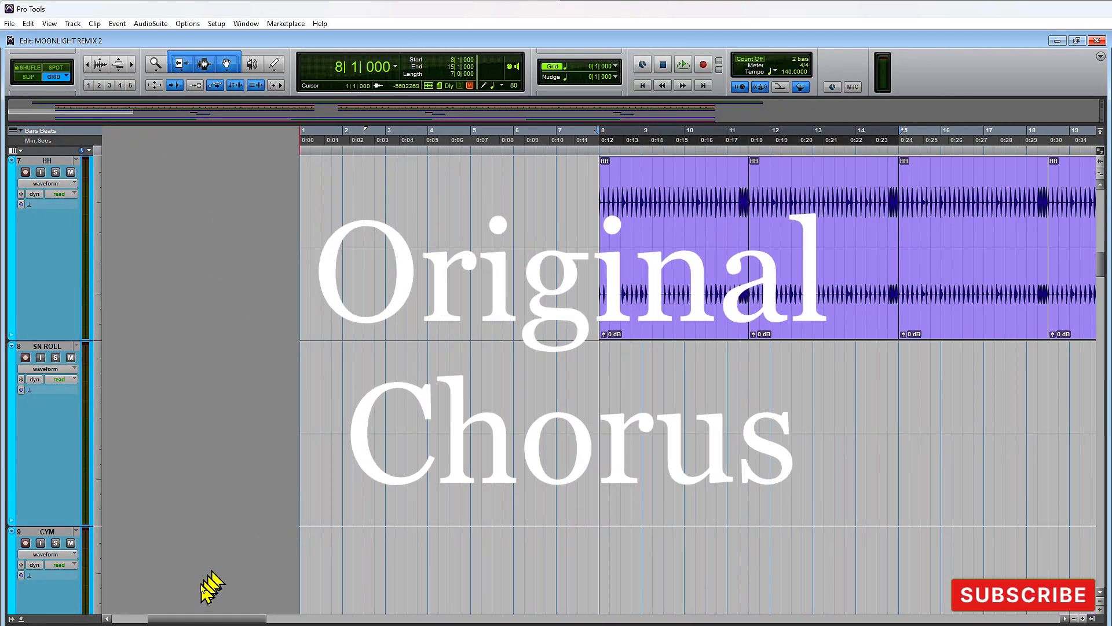
{"action": "left_click_drag", "start_coordinate": [196, 618], "coordinate": [317, 619]}
{"action": "scroll", "coordinate": [567, 423], "scroll_direction": "down", "scroll_amount": 10}
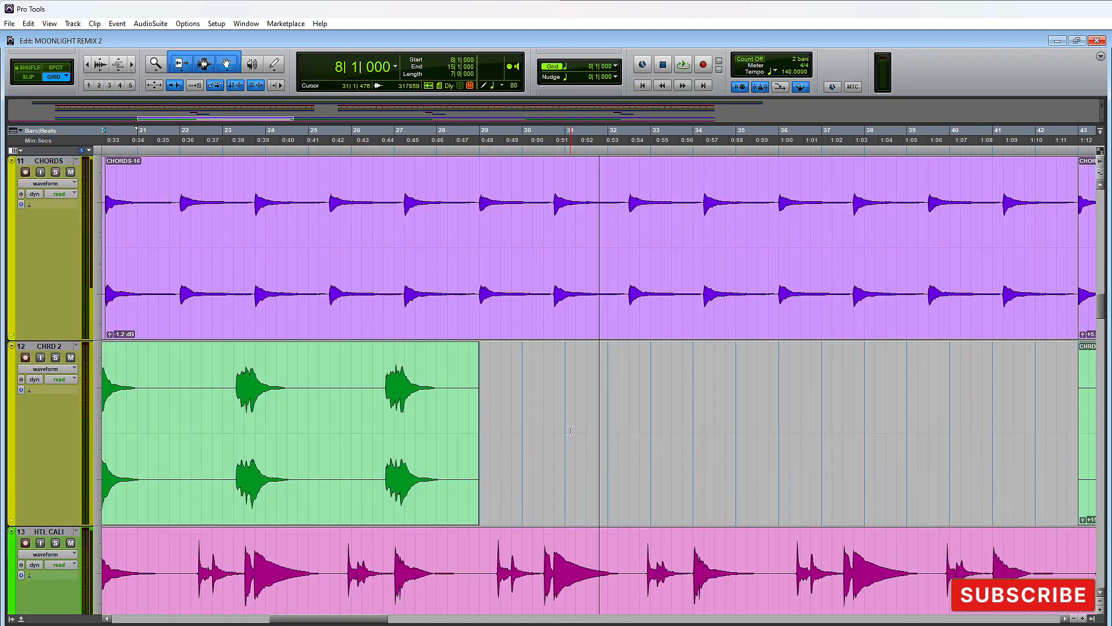
{"action": "scroll", "coordinate": [572, 430], "scroll_direction": "down", "scroll_amount": 3}
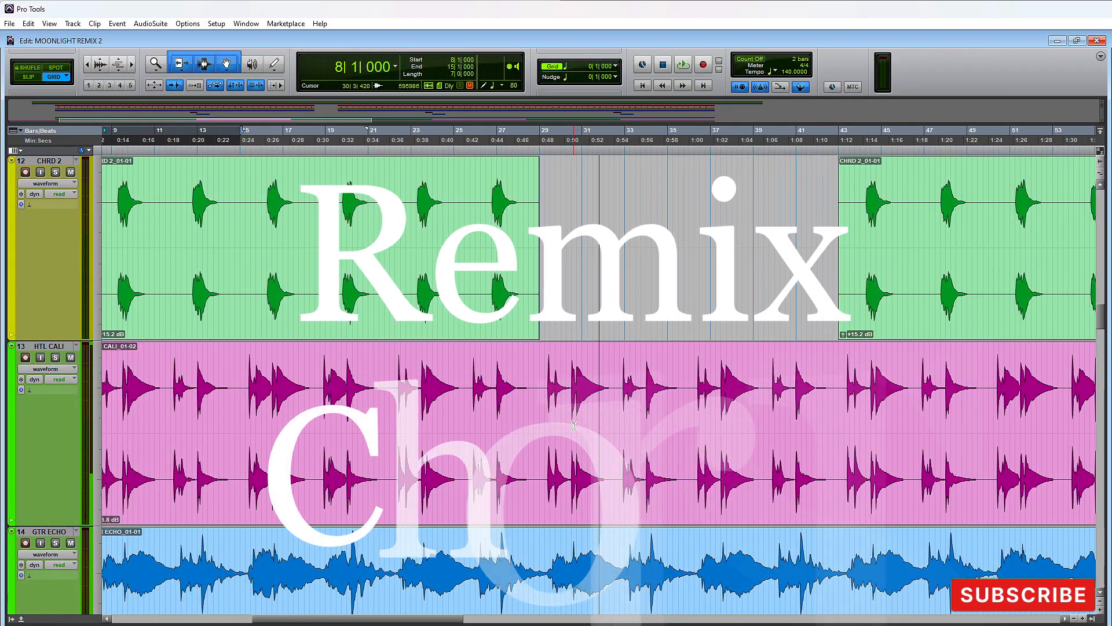
{"action": "scroll", "coordinate": [574, 425], "scroll_direction": "down", "scroll_amount": 3}
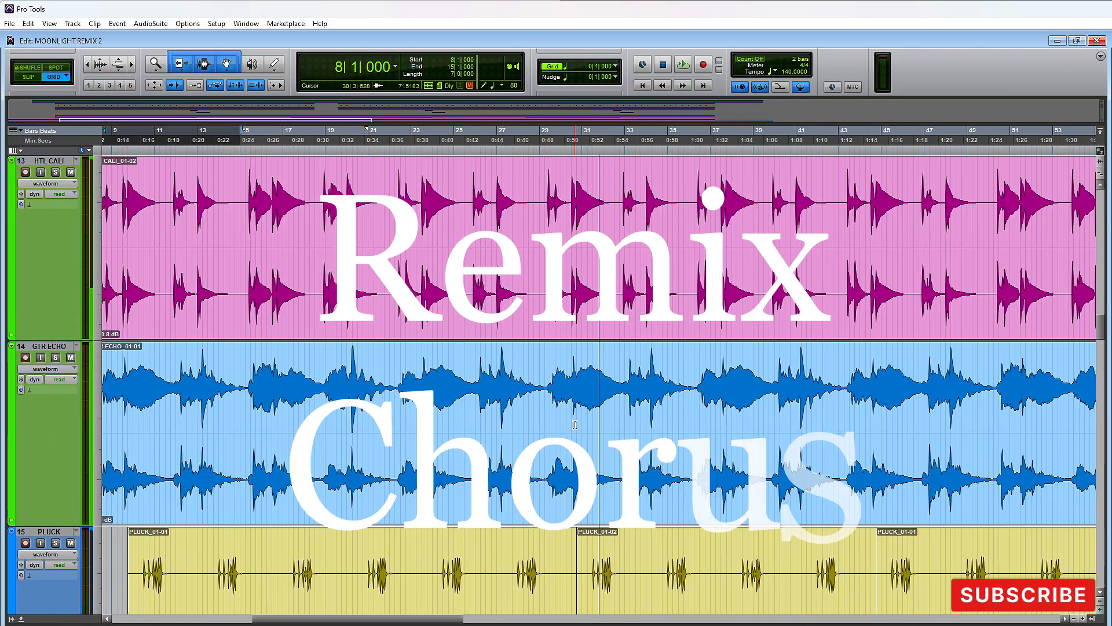
{"action": "scroll", "coordinate": [575, 425], "scroll_direction": "down", "scroll_amount": 3}
{"action": "scroll", "coordinate": [574, 423], "scroll_direction": "down", "scroll_amount": 3}
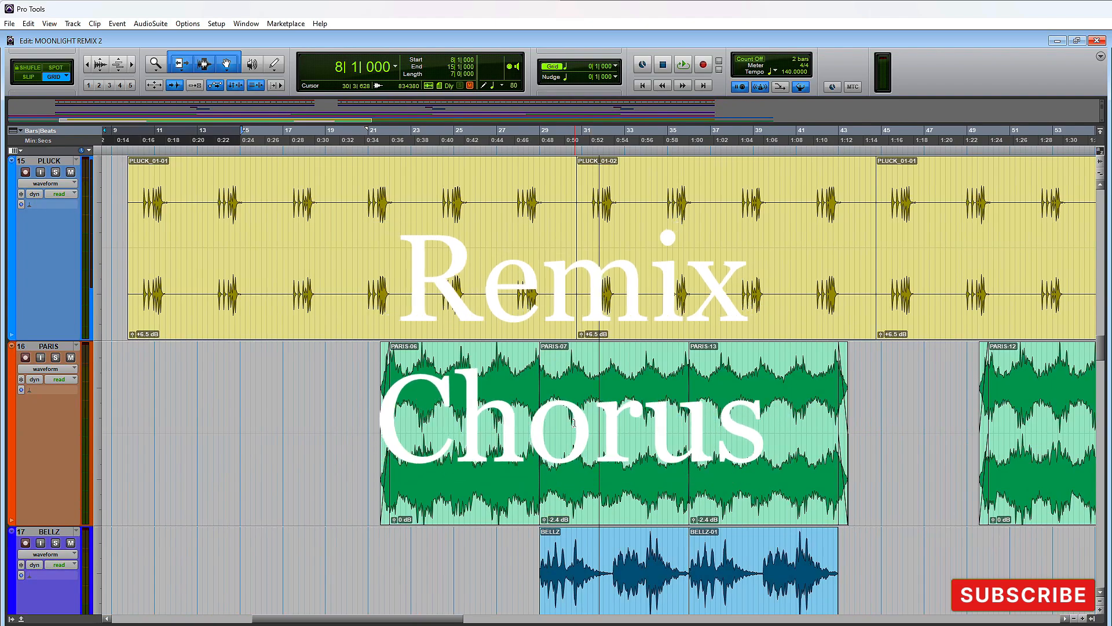
{"action": "scroll", "coordinate": [574, 424], "scroll_direction": "down", "scroll_amount": 3}
{"action": "scroll", "coordinate": [575, 423], "scroll_direction": "down", "scroll_amount": 3}
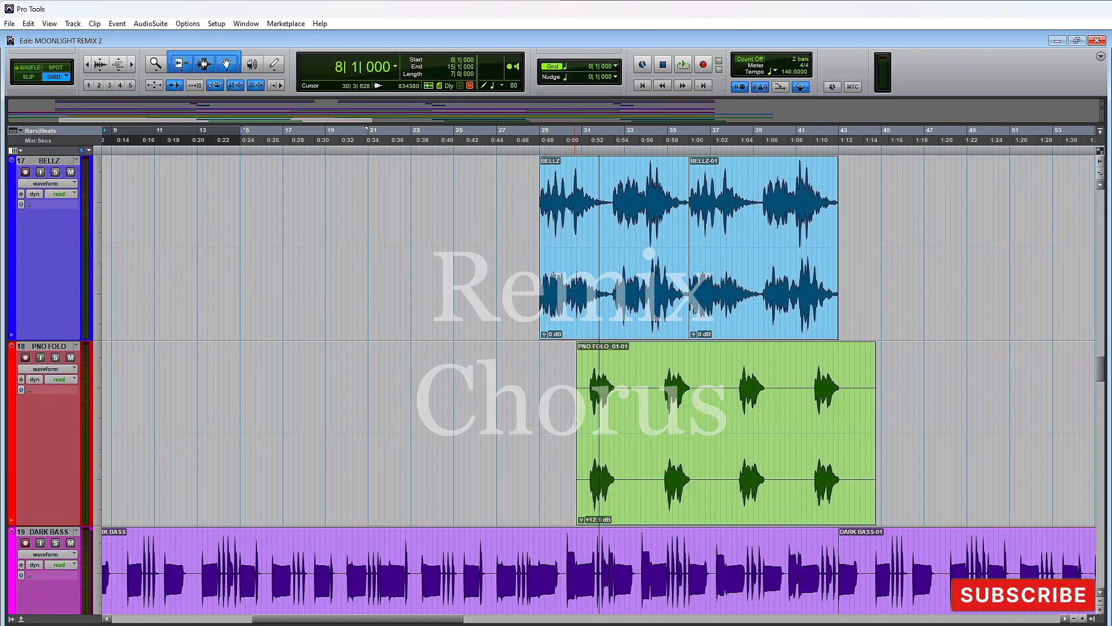
{"action": "scroll", "coordinate": [575, 423], "scroll_direction": "down", "scroll_amount": 3}
{"action": "scroll", "coordinate": [575, 423], "scroll_direction": "down", "scroll_amount": 3}
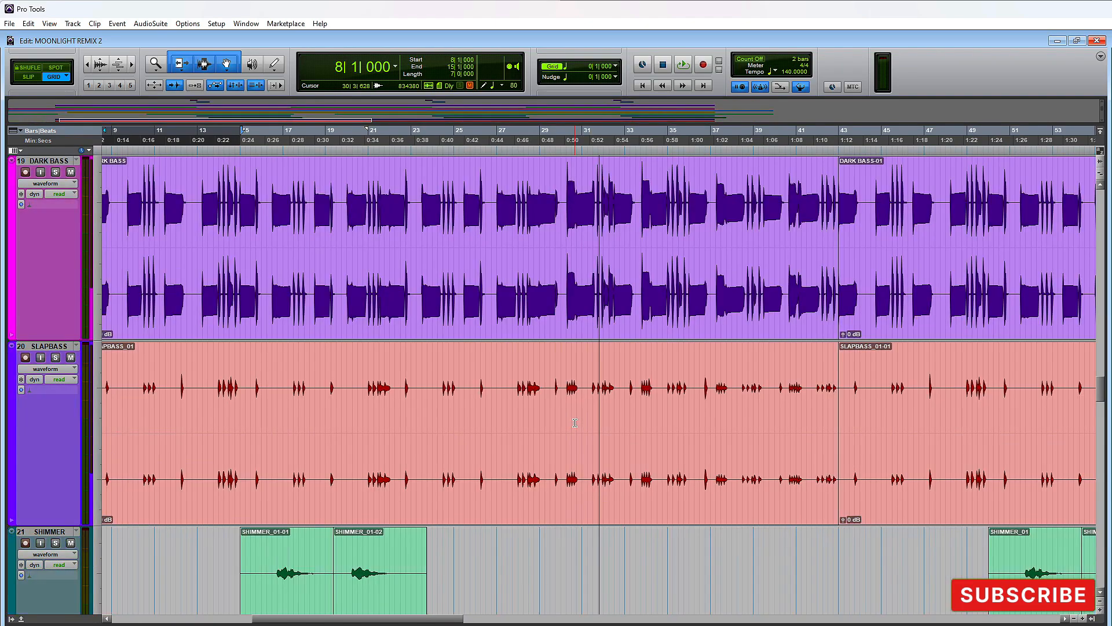
{"action": "scroll", "coordinate": [615, 376], "scroll_direction": "down", "scroll_amount": 3}
Step: Solo the KICK track in the Mix window and inspect its Pro-Q 3 and NEOLDU2 inserts
{"action": "key", "text": "ctrl+equal"}
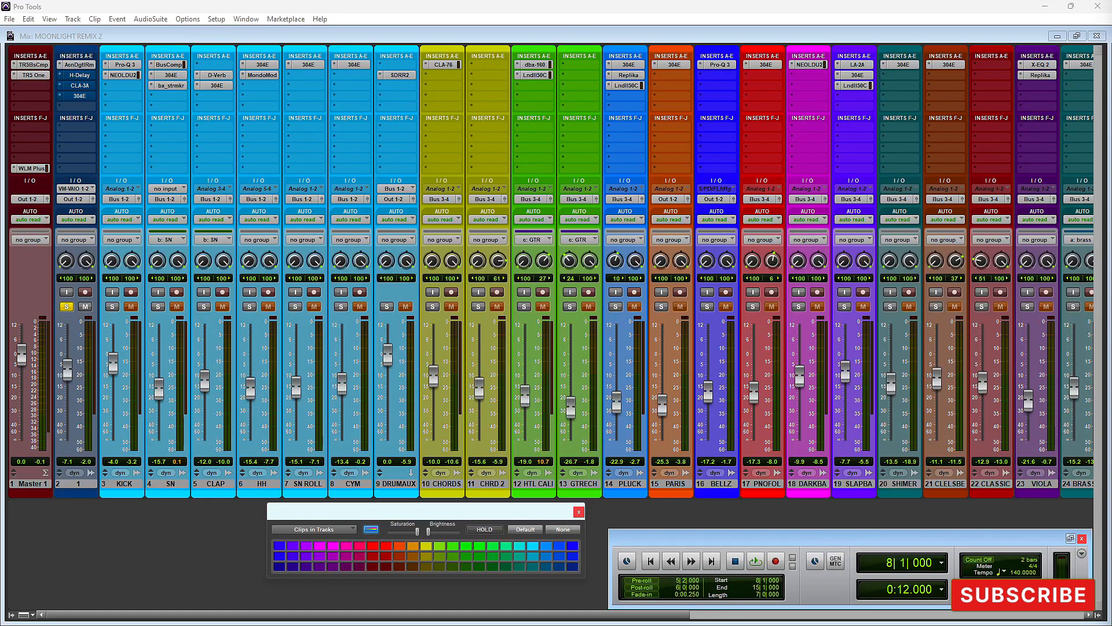
{"action": "left_click", "coordinate": [112, 307]}
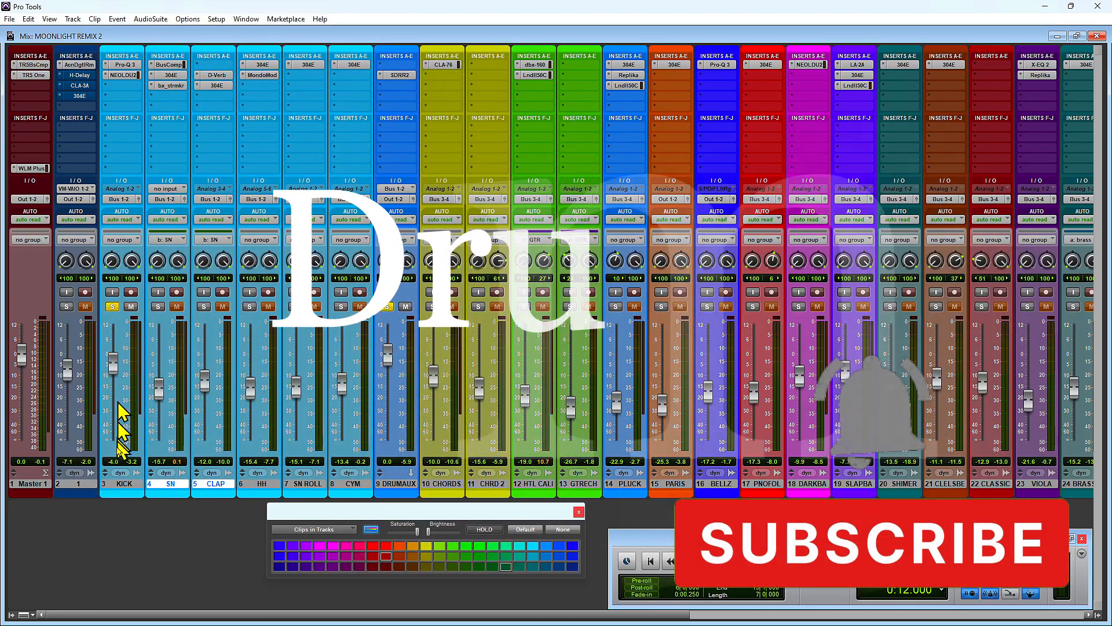
{"action": "left_click", "coordinate": [124, 484]}
{"action": "left_click", "coordinate": [124, 484]}
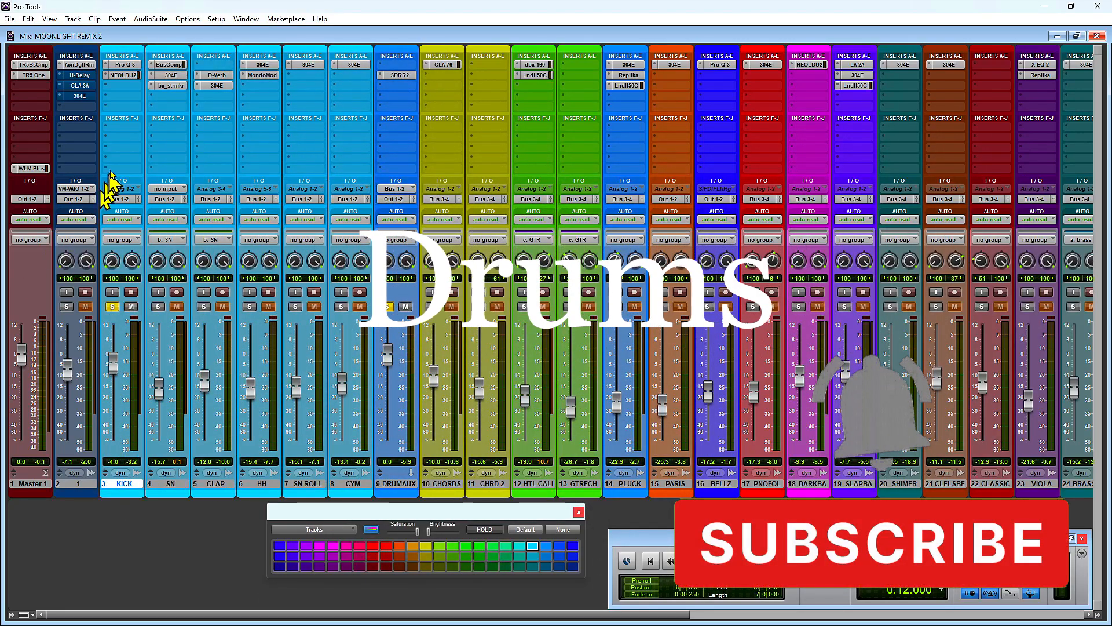
{"action": "left_click", "coordinate": [124, 65]}
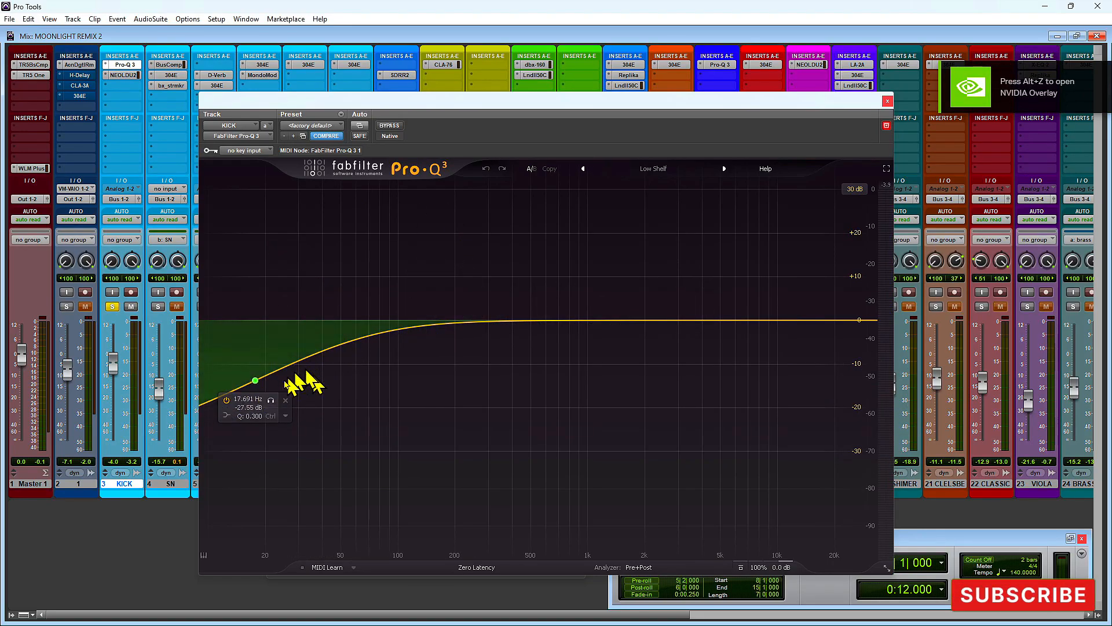
{"action": "left_click", "coordinate": [123, 75]}
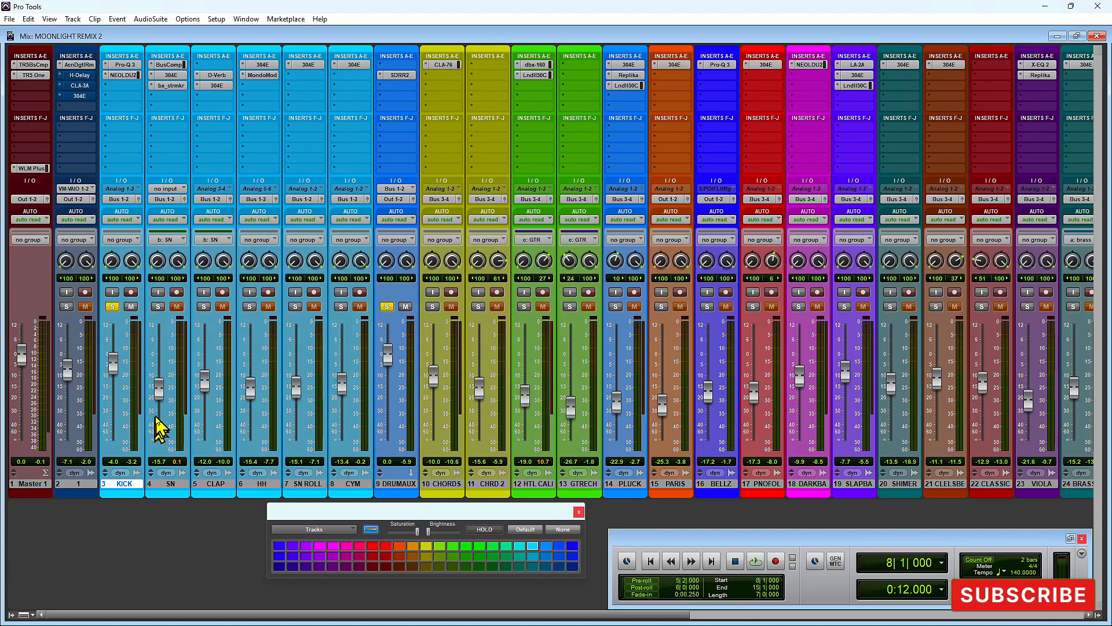
Step: Solo the SN track alongside the kick and audition the two together
{"action": "left_click", "coordinate": [159, 307]}
{"action": "key", "text": "space"}
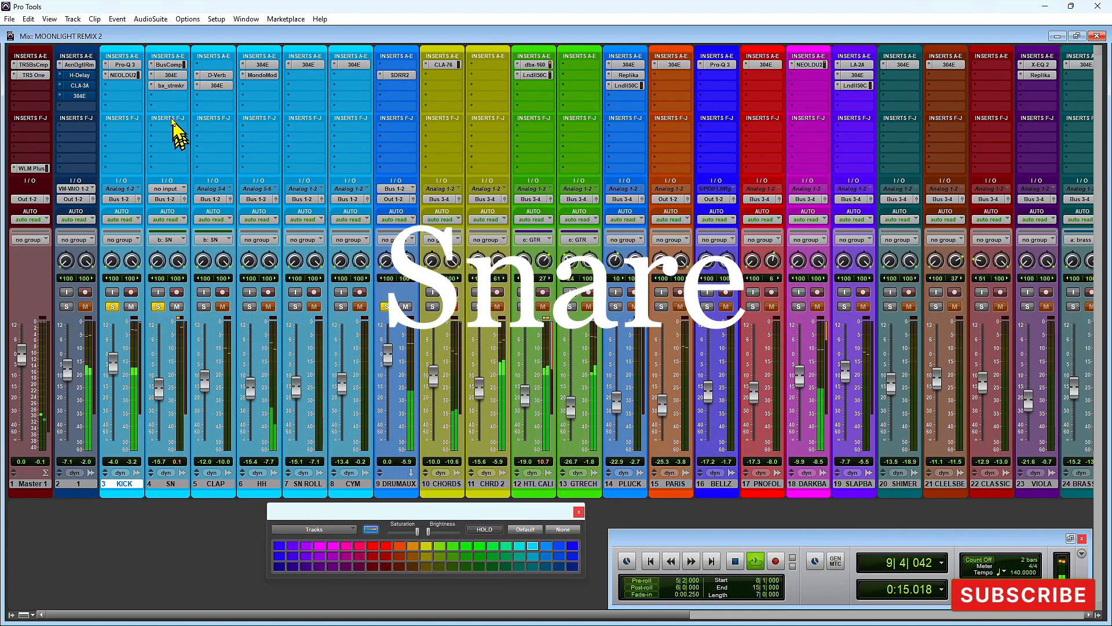
{"action": "key", "text": "space"}
Step: Inspect the SN track's bus compressor, 304E equalizer and bx_stereomaker inserts, playing back the snare with the kick
{"action": "left_click", "coordinate": [169, 64]}
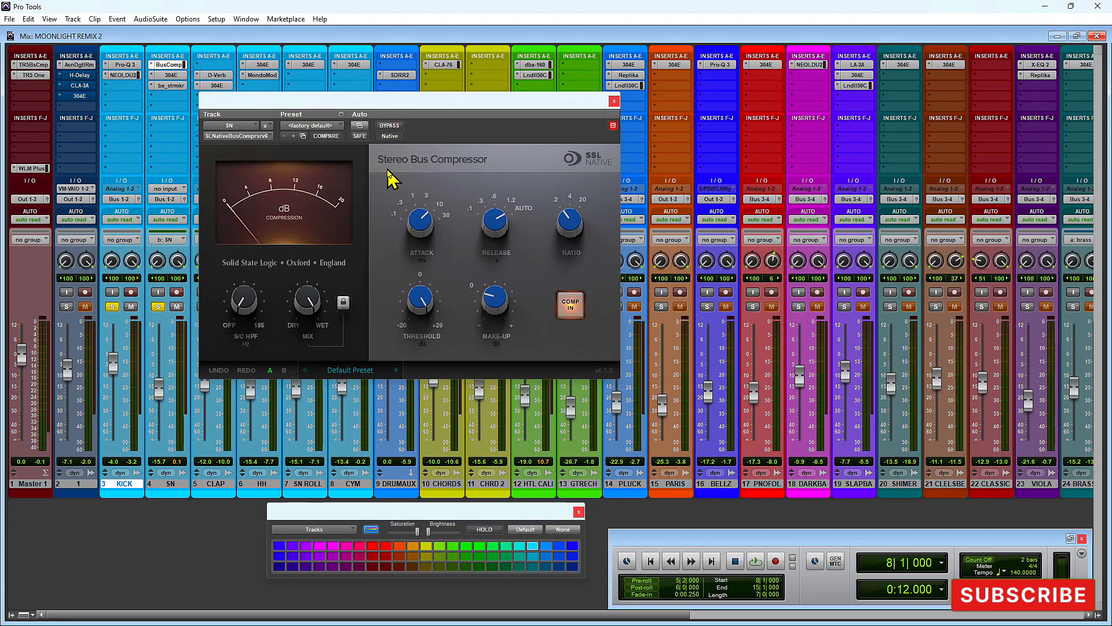
{"action": "left_click", "coordinate": [170, 76]}
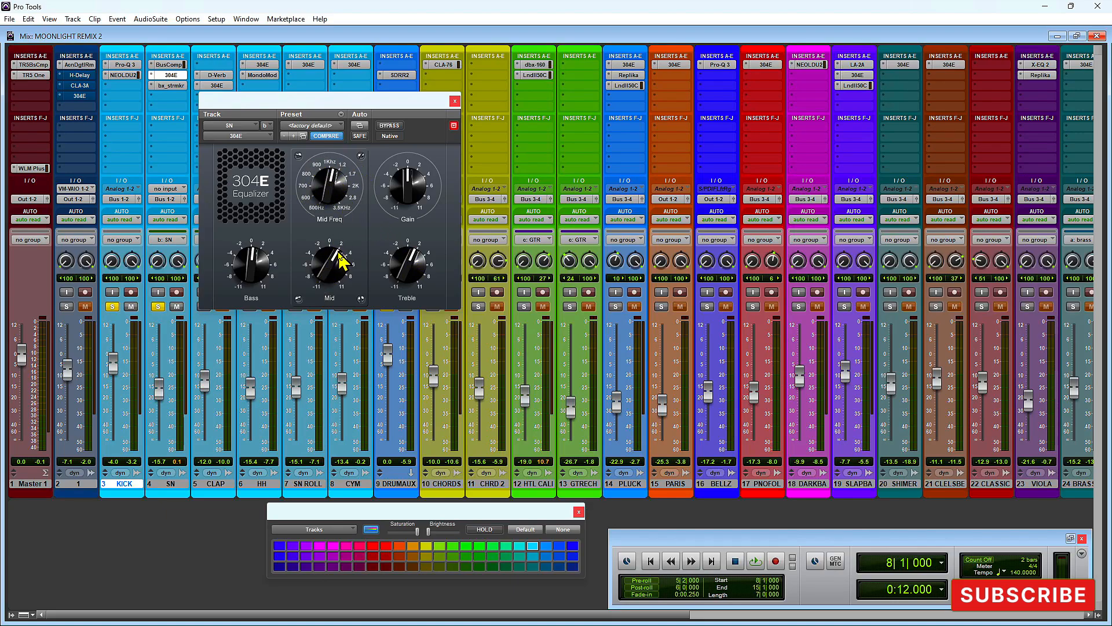
{"action": "left_click", "coordinate": [454, 102]}
{"action": "key", "text": "space"}
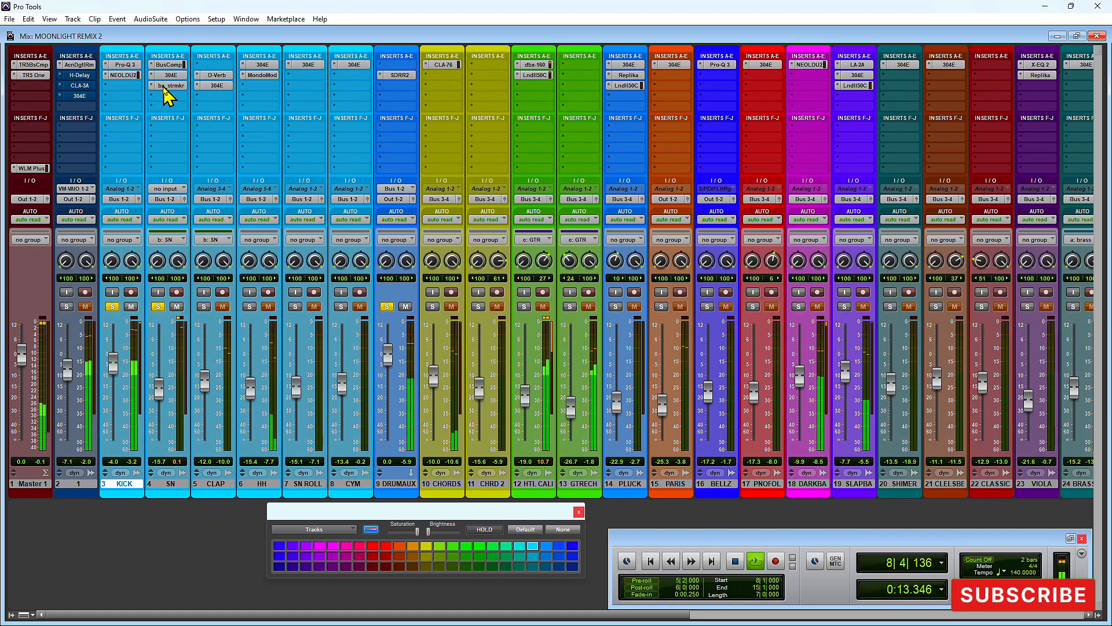
{"action": "left_click", "coordinate": [167, 85]}
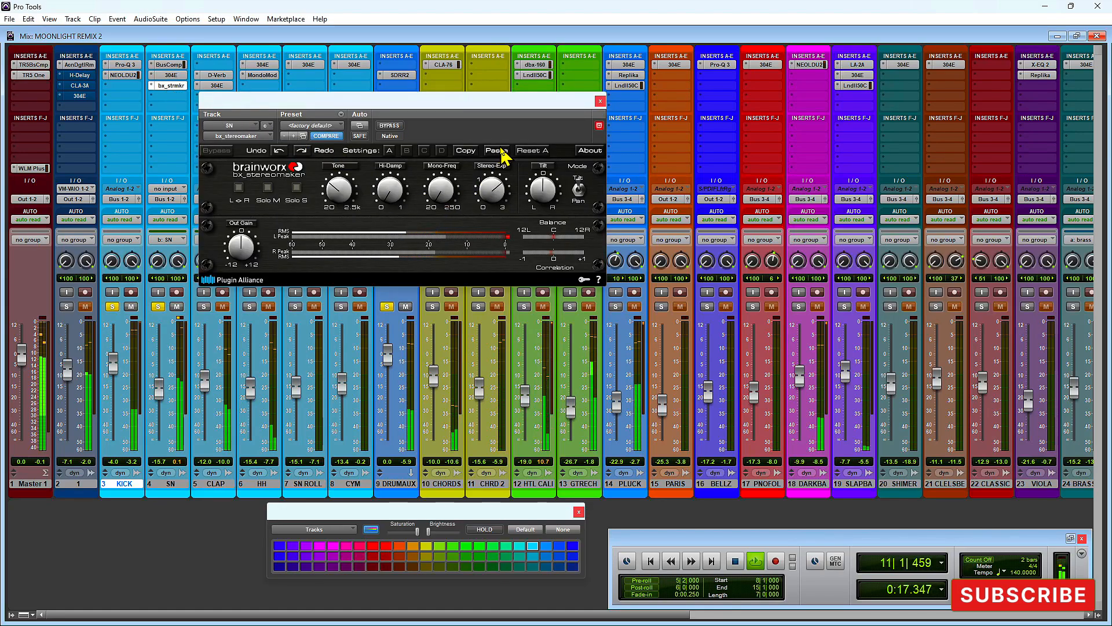
{"action": "left_click", "coordinate": [600, 103]}
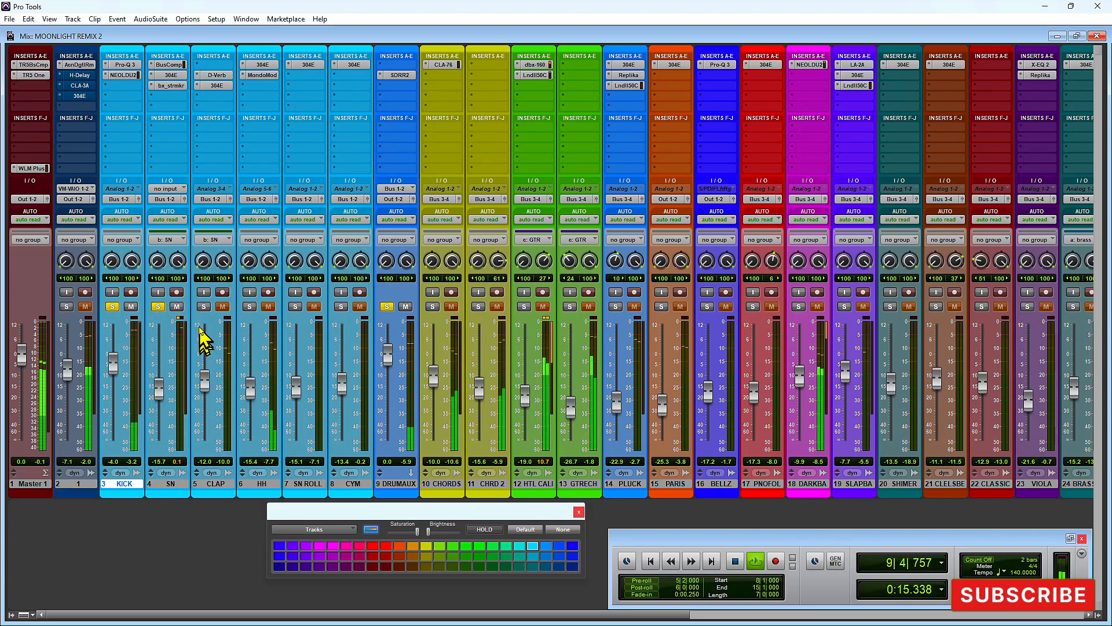
Step: Solo the CLAP track and audition it with the kick, on its own, and together with both kick and snare
{"action": "left_click", "coordinate": [204, 306]}
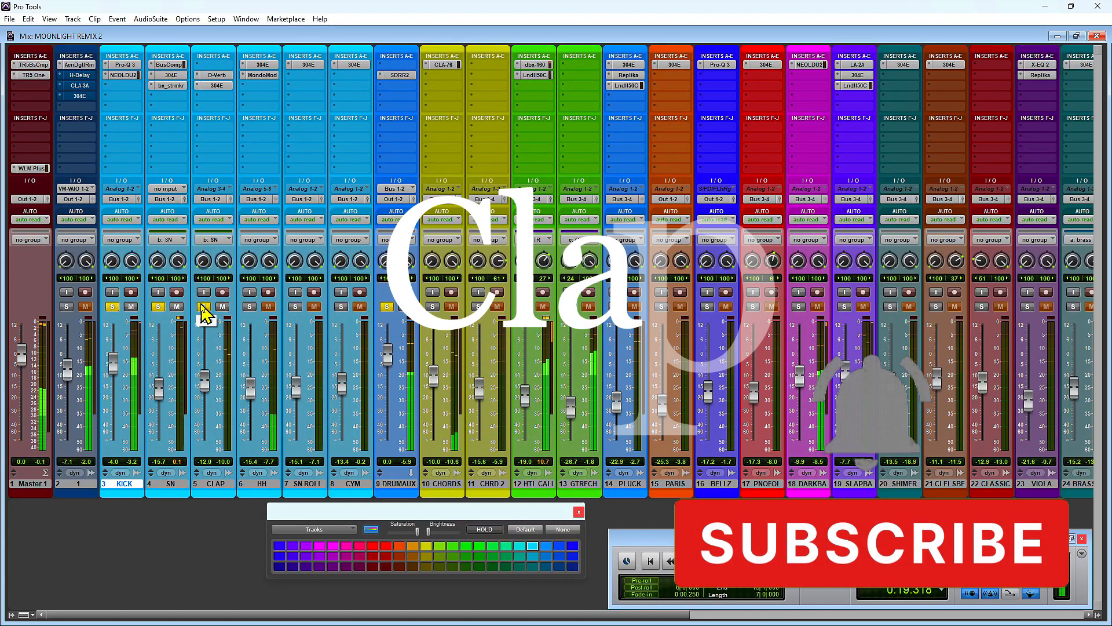
{"action": "left_click", "coordinate": [159, 307]}
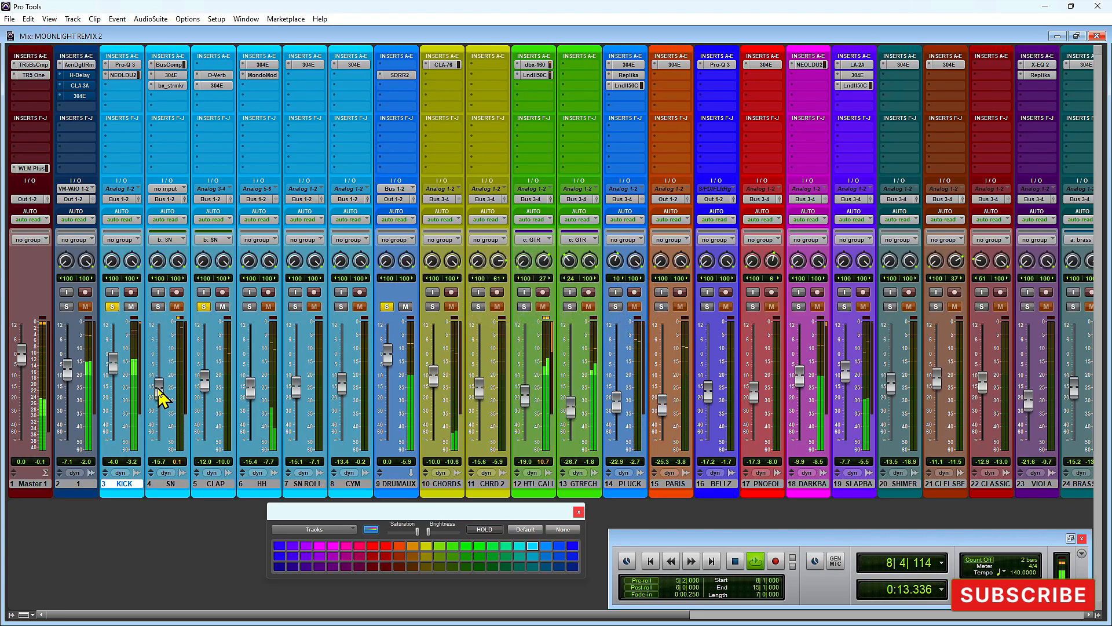
{"action": "left_click", "coordinate": [112, 307]}
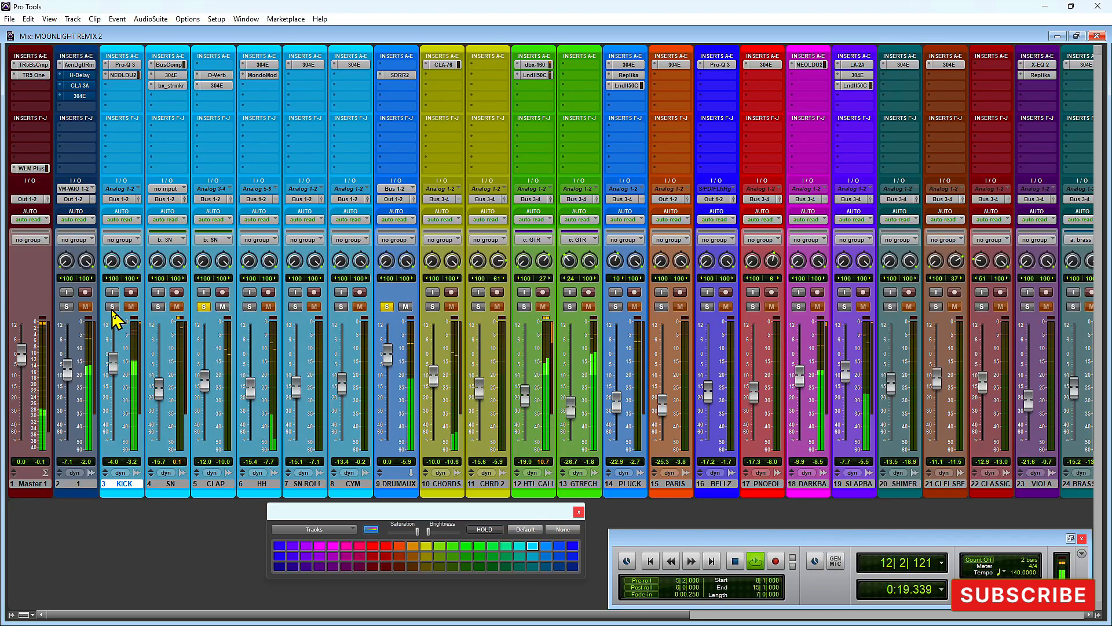
{"action": "left_click", "coordinate": [157, 307]}
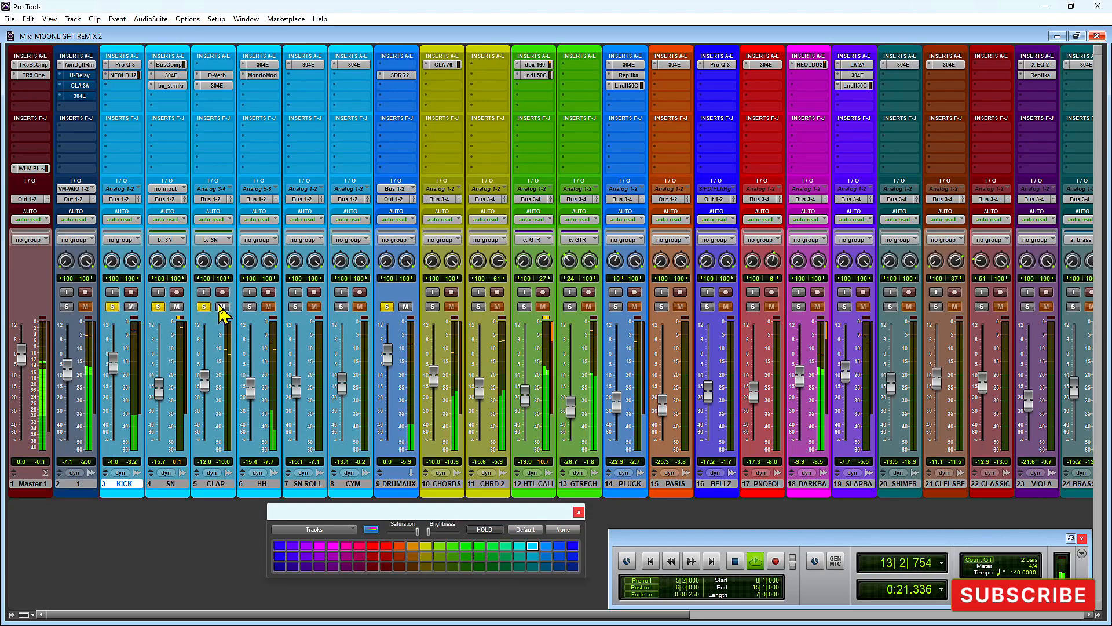
Step: View the HH clips in the Edit window, isolate the HH track in the Mix window, and inspect its 304E equalizer
{"action": "key", "text": "ctrl+equal"}
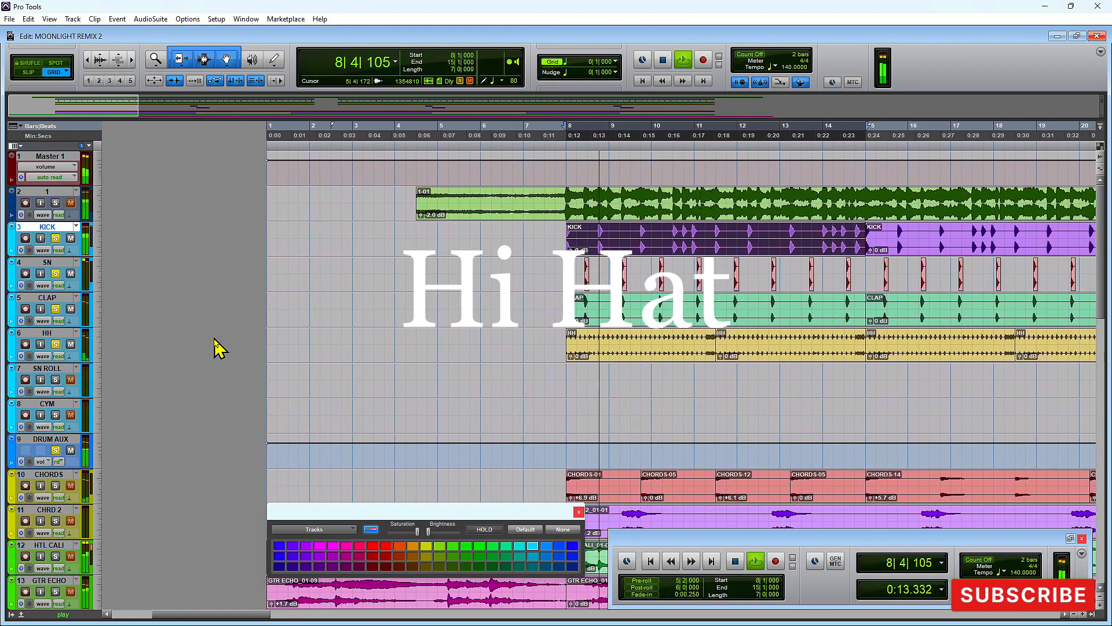
{"action": "key", "text": "ctrl+equal"}
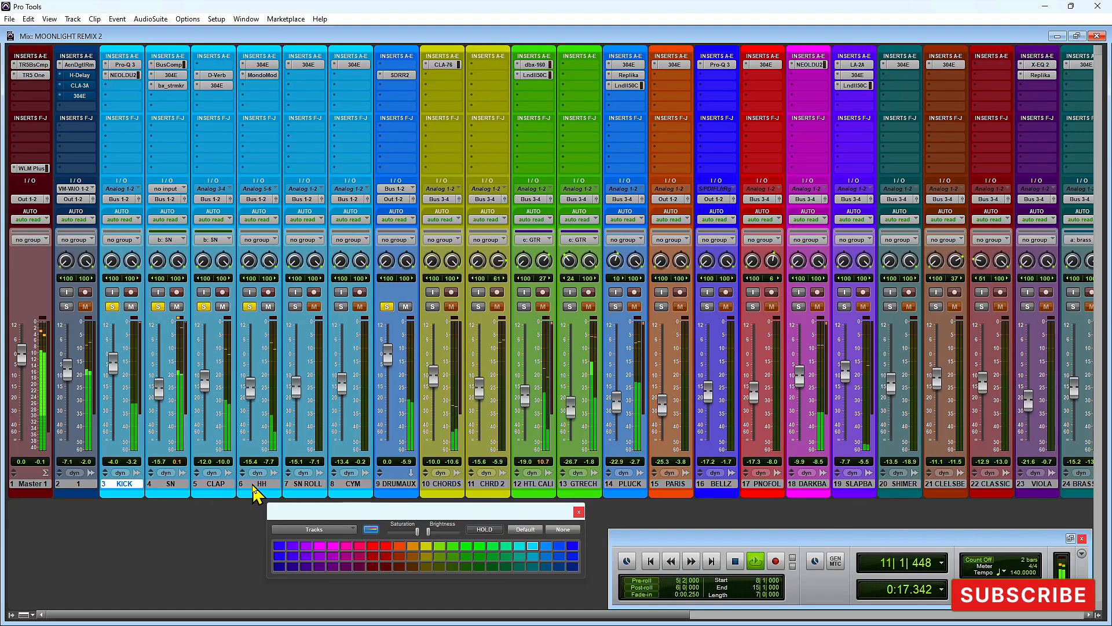
{"action": "left_click", "coordinate": [255, 485]}
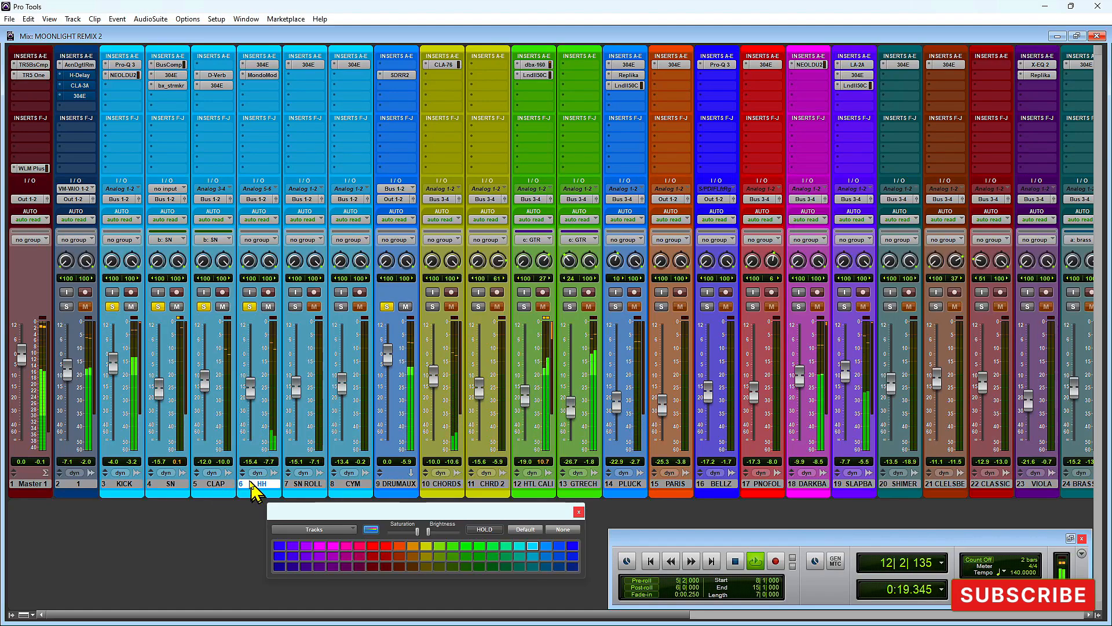
{"action": "left_click", "coordinate": [112, 307]}
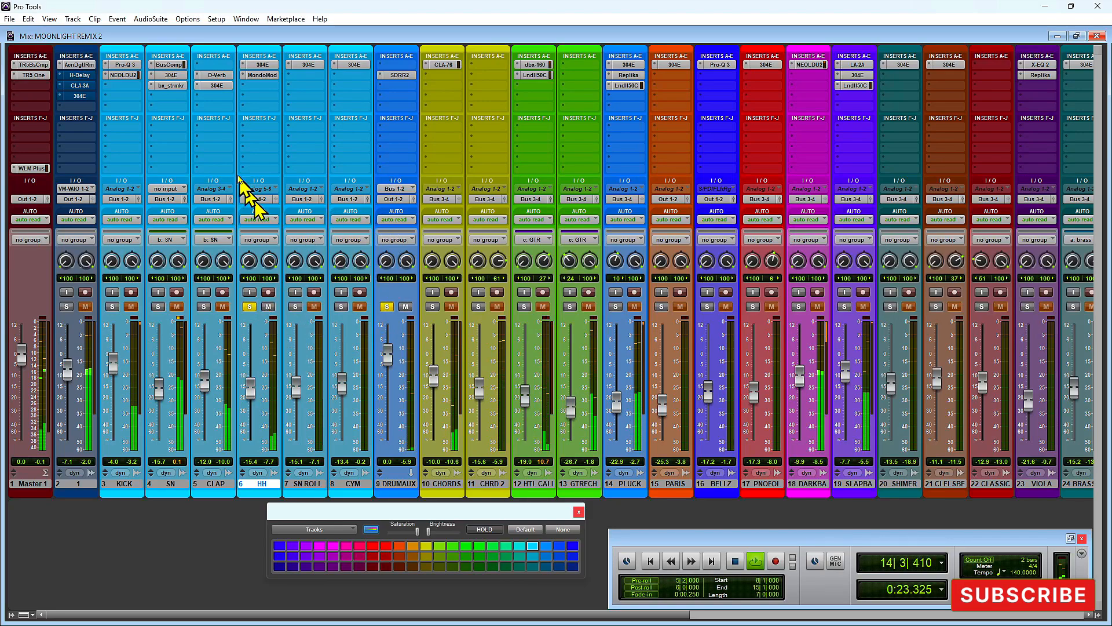
{"action": "left_click", "coordinate": [262, 65]}
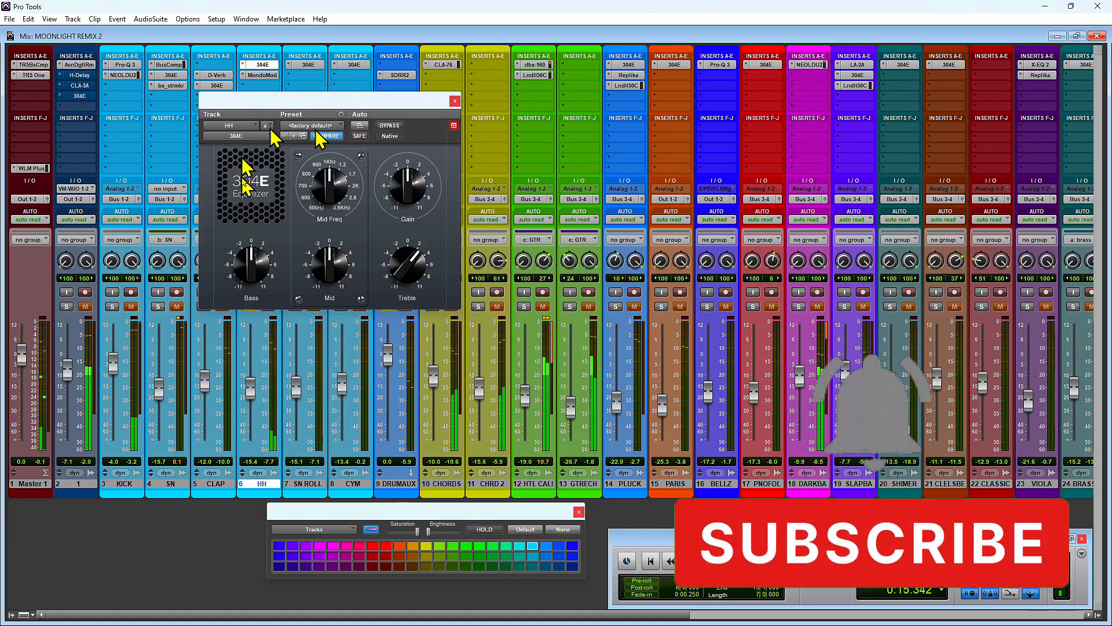
{"action": "left_click", "coordinate": [455, 103]}
Step: Select the CLAP track and leave it soloed in place of HH
{"action": "left_click", "coordinate": [249, 306]}
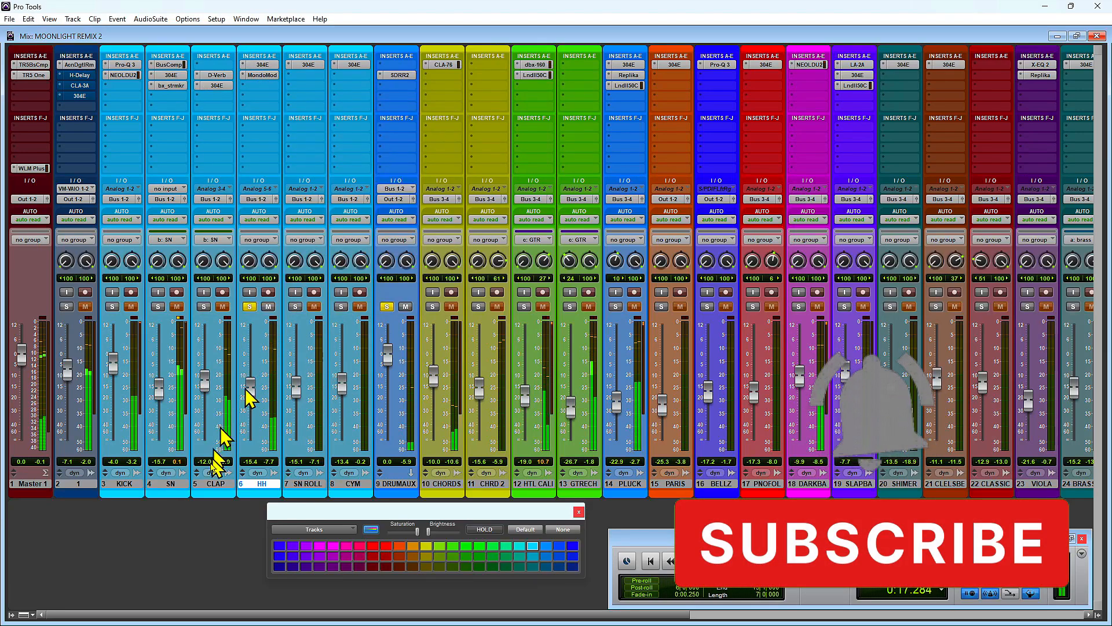
{"action": "left_click", "coordinate": [219, 486]}
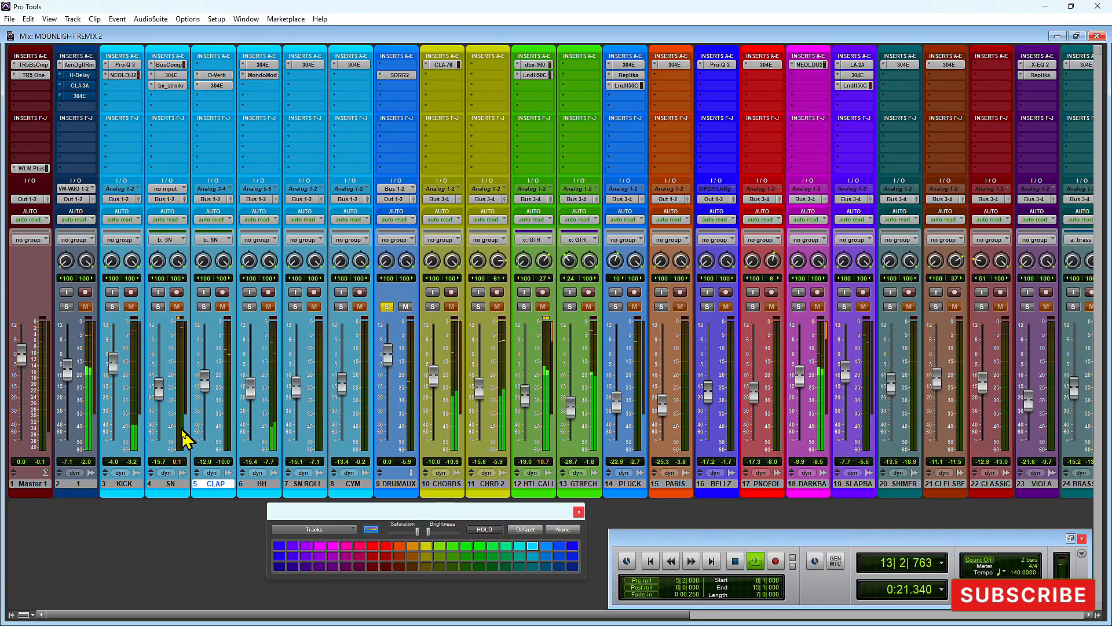
{"action": "left_click", "coordinate": [249, 306]}
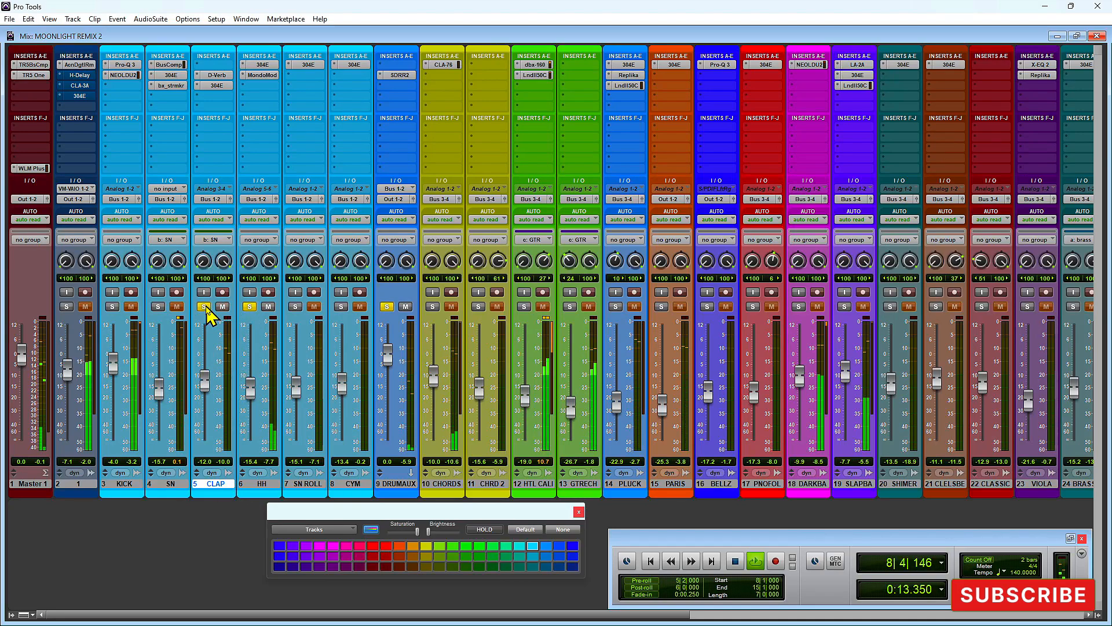
{"action": "left_click", "coordinate": [249, 307]}
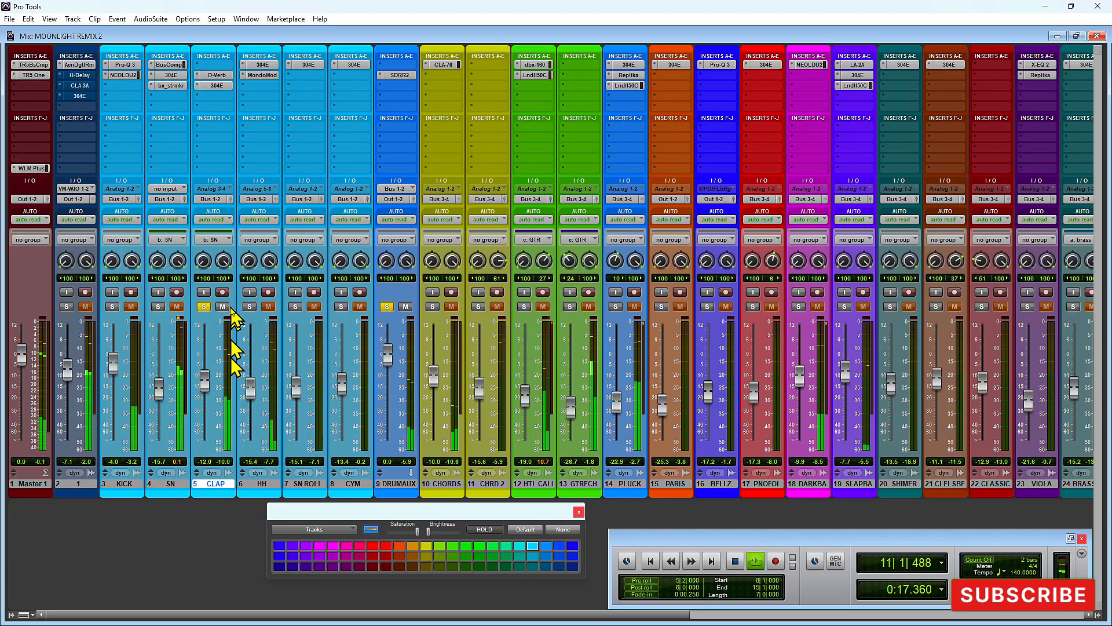
Step: Inspect the CLAP track's D-Verb reverb and 304E equalizer inserts during playback
{"action": "left_click", "coordinate": [218, 75]}
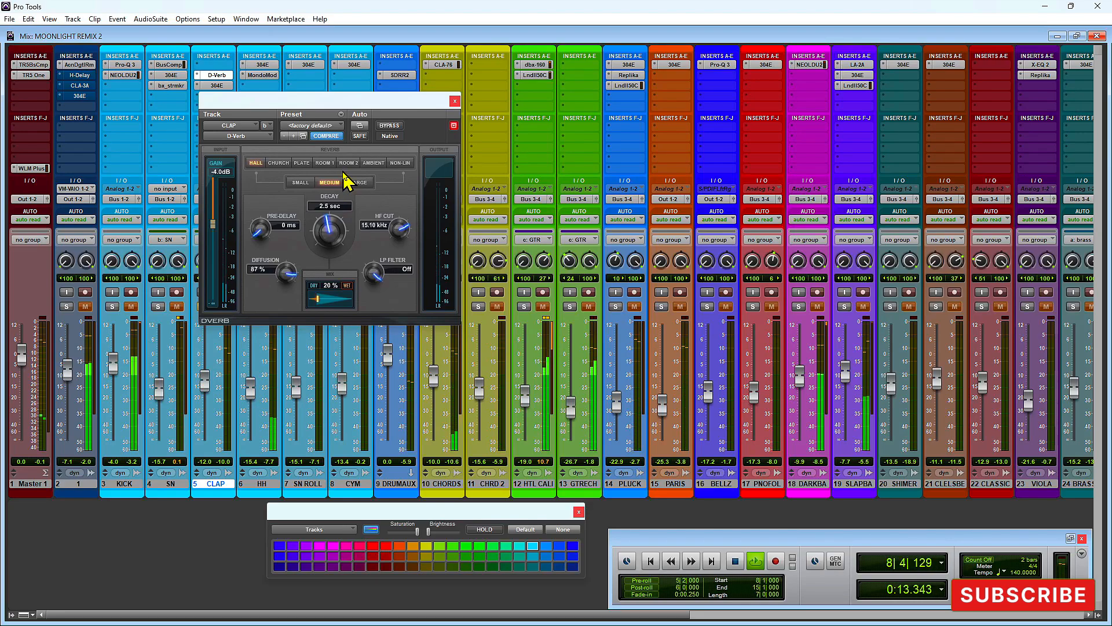
{"action": "left_click", "coordinate": [455, 102]}
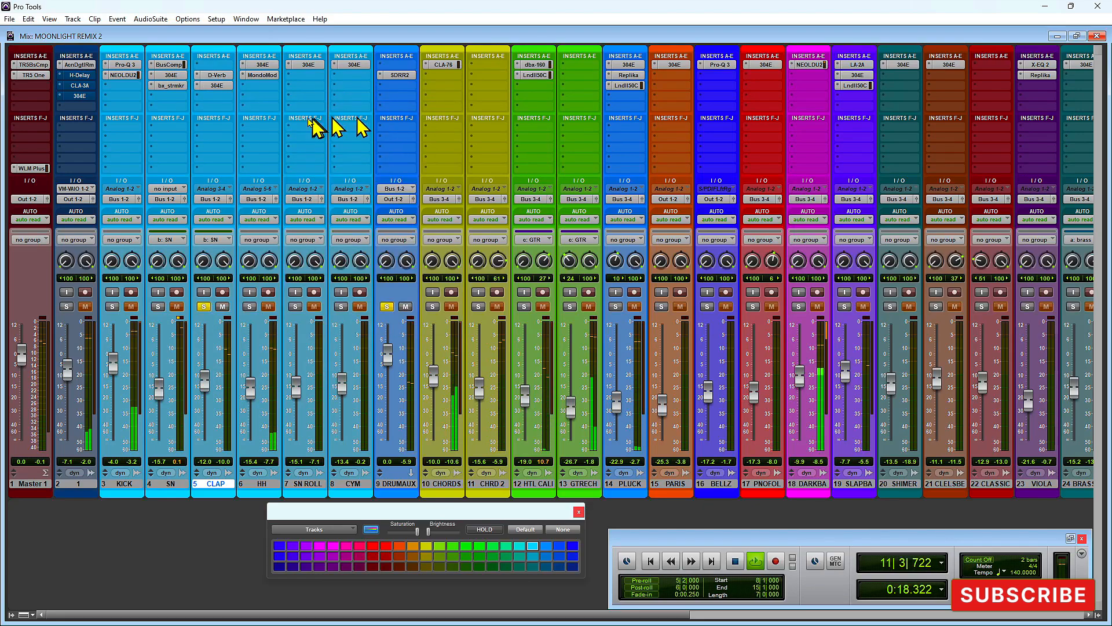
{"action": "left_click", "coordinate": [217, 86]}
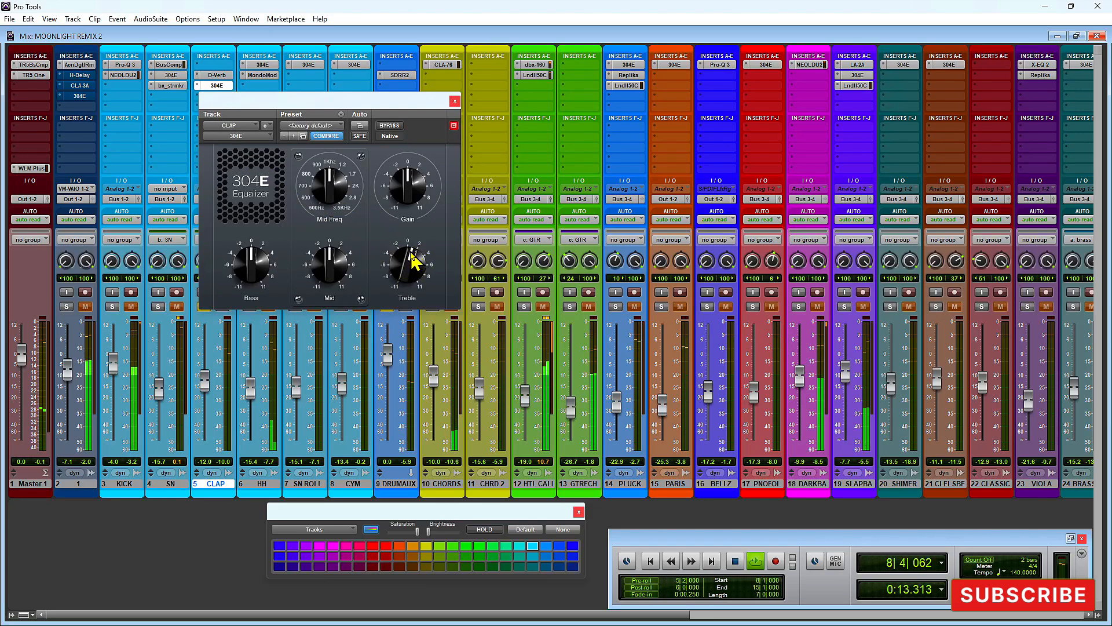
{"action": "left_click", "coordinate": [455, 101]}
Step: Add the SN, KICK and HH tracks to the soloed CLAP and audition all four together
{"action": "left_click", "coordinate": [158, 306]}
{"action": "left_click", "coordinate": [111, 306]}
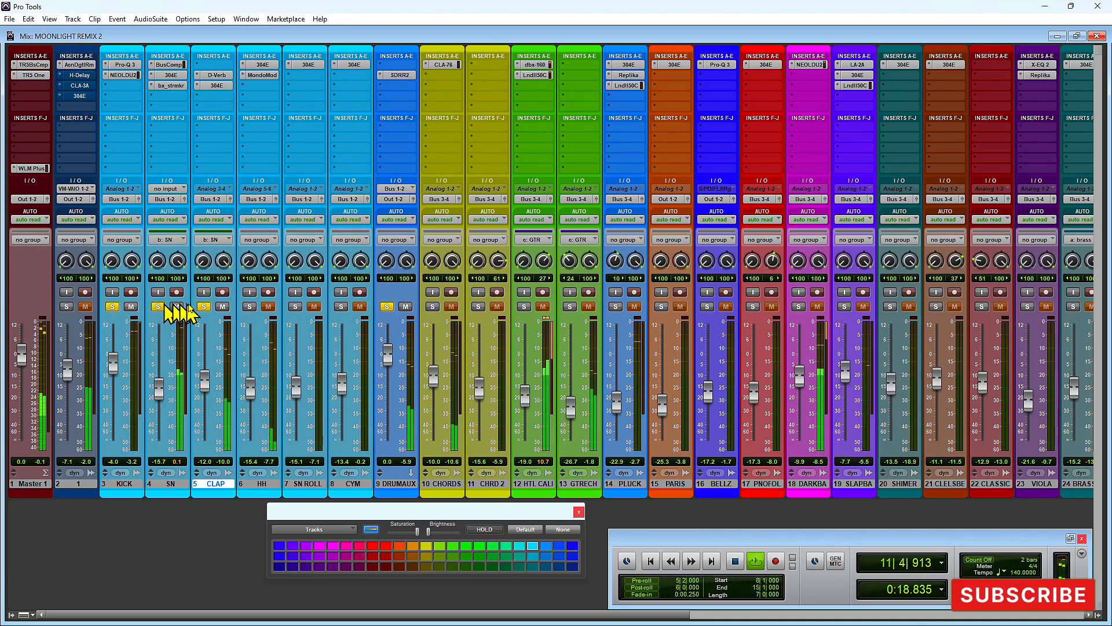
{"action": "left_click", "coordinate": [249, 307]}
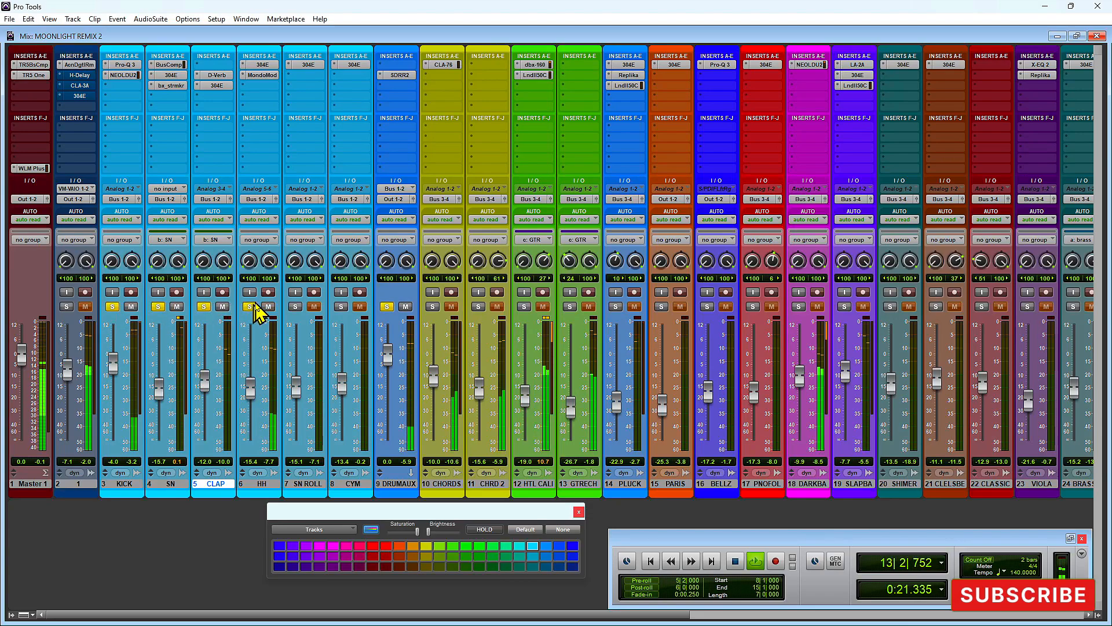
Step: Unsolo CLAP, SN and KICK so only HH plays, and inspect the HH track's MondoMod insert
{"action": "left_click", "coordinate": [205, 307]}
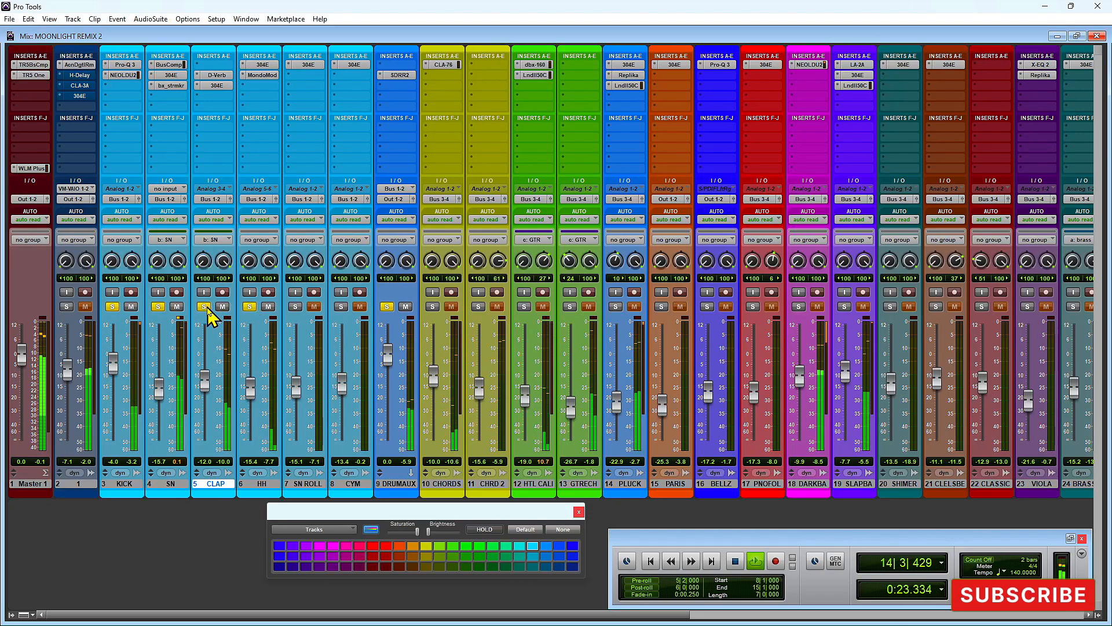
{"action": "left_click", "coordinate": [158, 308]}
{"action": "left_click", "coordinate": [113, 308]}
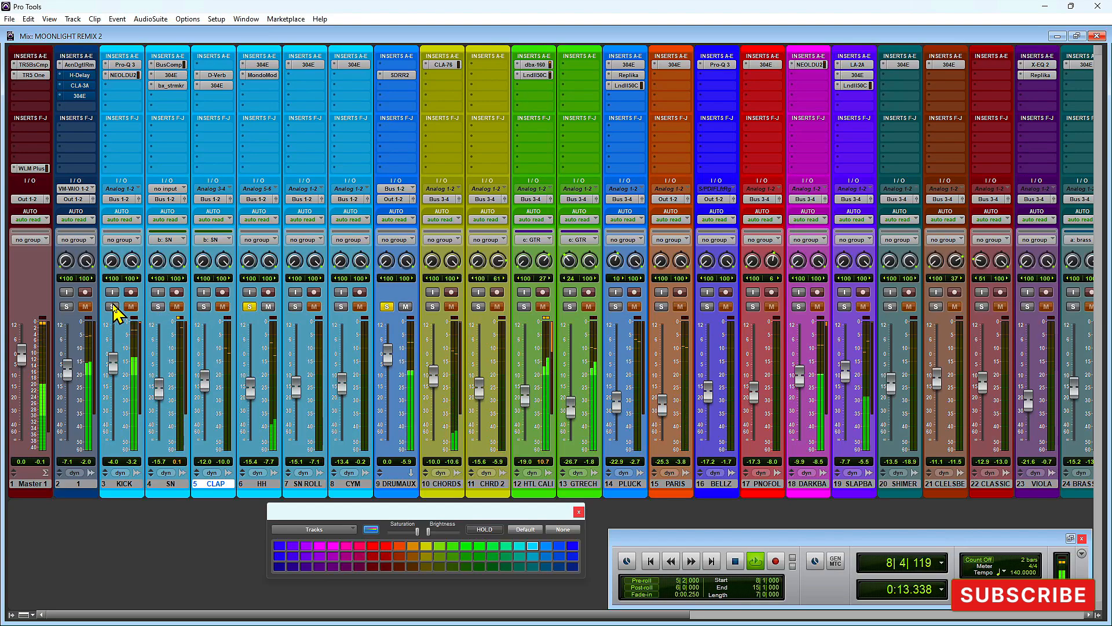
{"action": "left_click", "coordinate": [255, 484]}
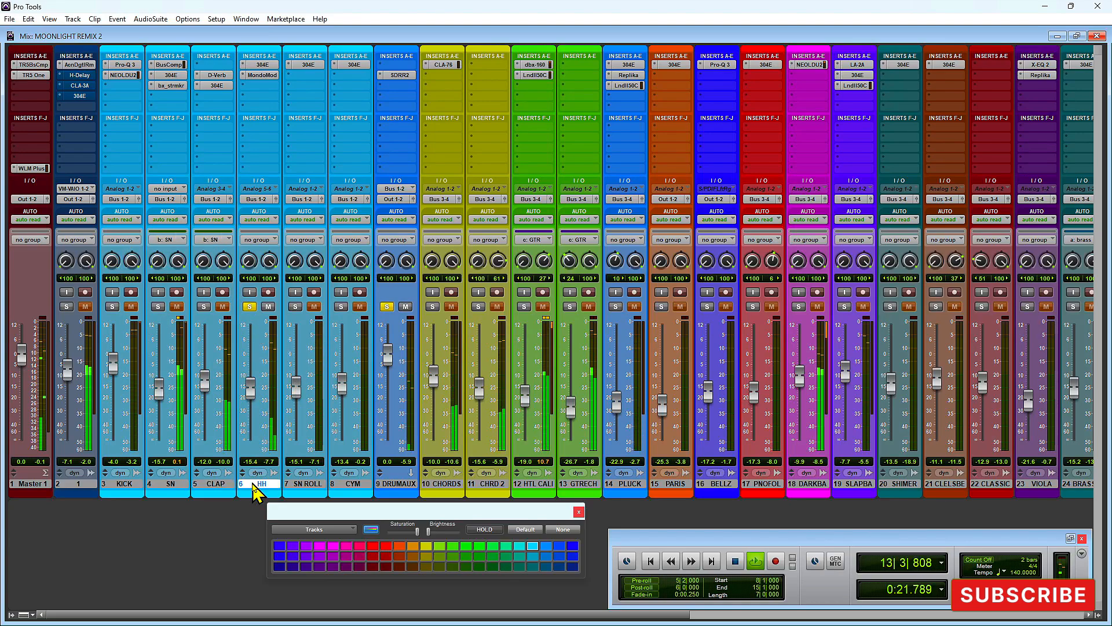
{"action": "left_click", "coordinate": [258, 75]}
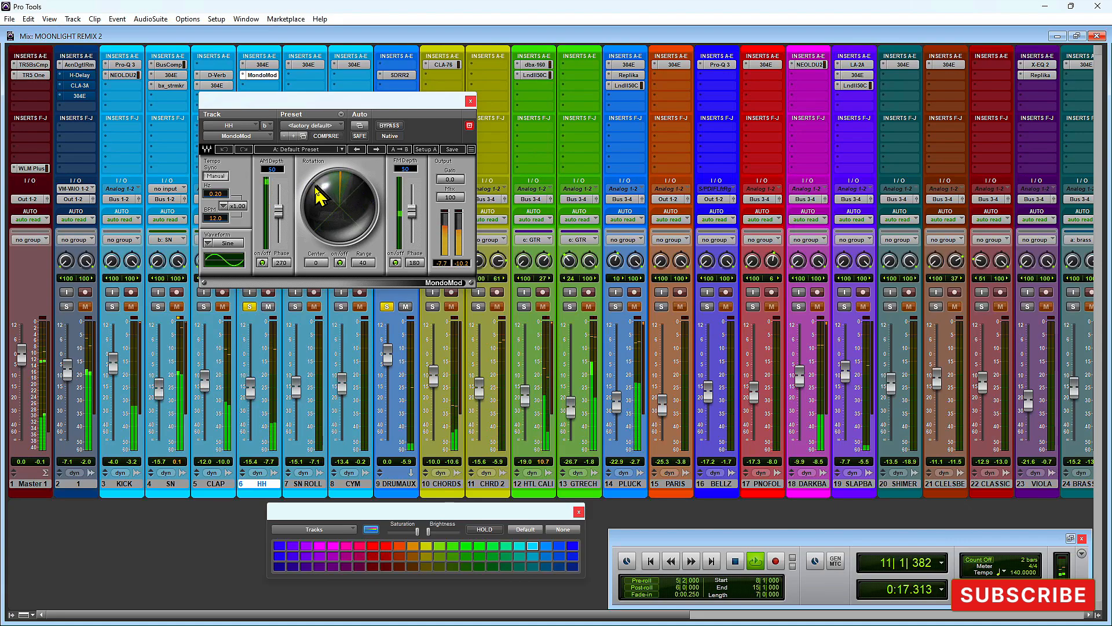
{"action": "left_click", "coordinate": [470, 102]}
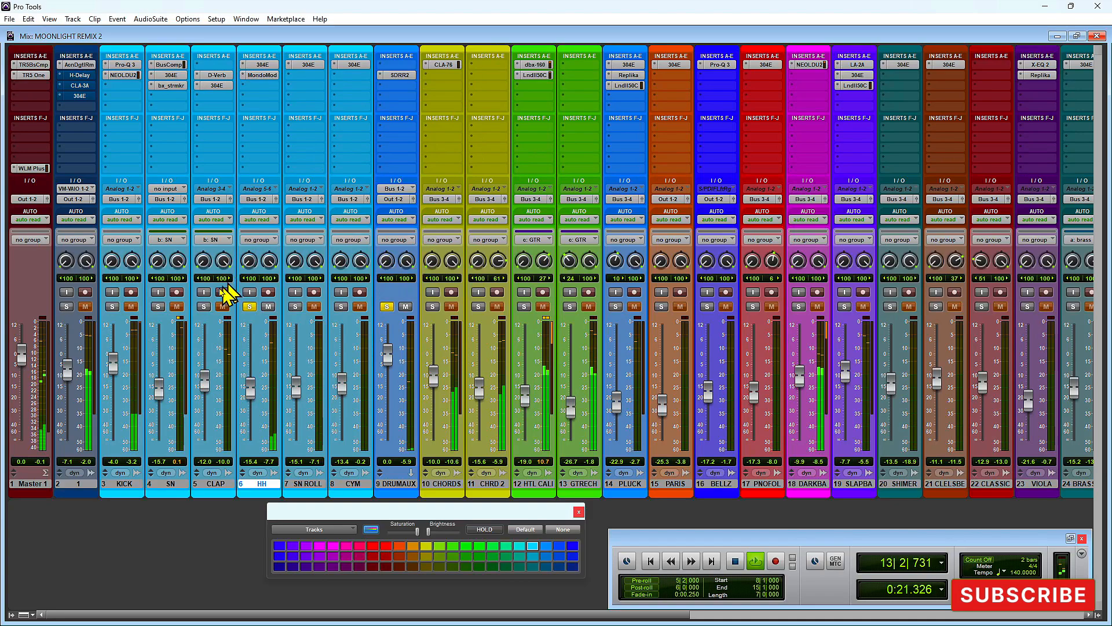
Step: Solo the CLAP, SN and KICK tracks again and audition them with the hi-hat
{"action": "left_click", "coordinate": [202, 306]}
{"action": "left_click", "coordinate": [158, 307]}
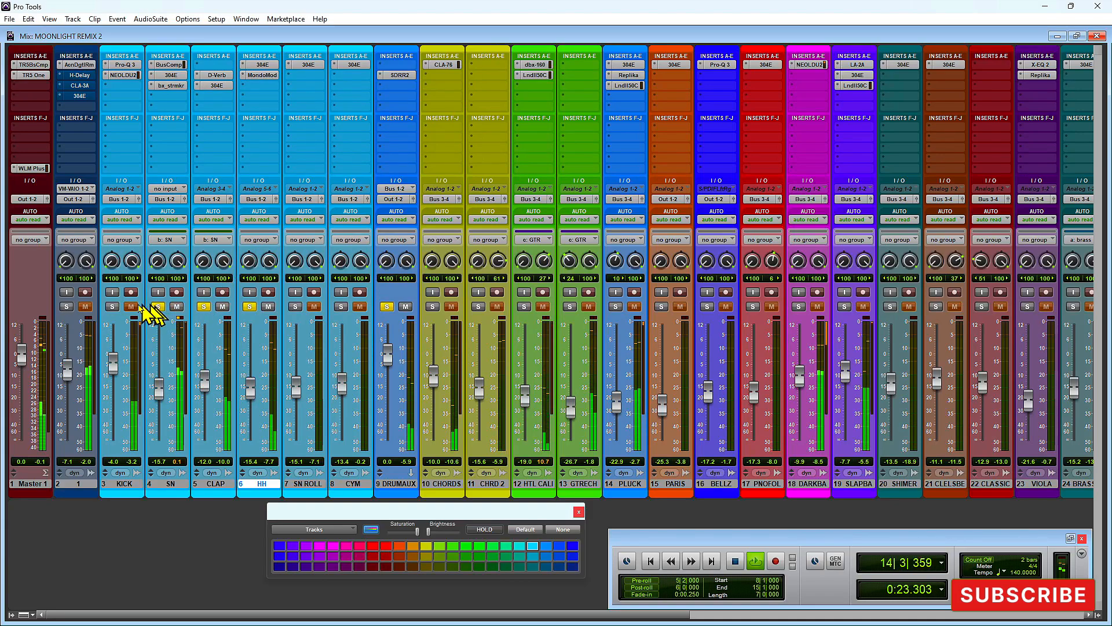
{"action": "left_click", "coordinate": [111, 307]}
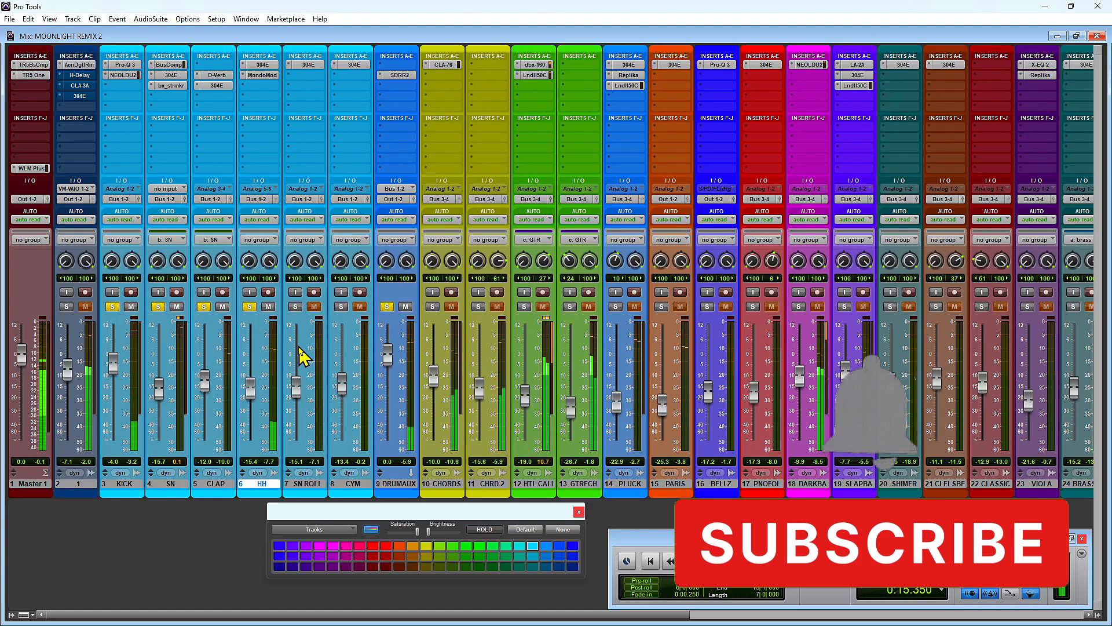
Step: Stop playback and, in the Edit window, select bars 27|3 to 31|2 across the SN ROLL and CYM clips
{"action": "key", "text": "ctrl+equal"}
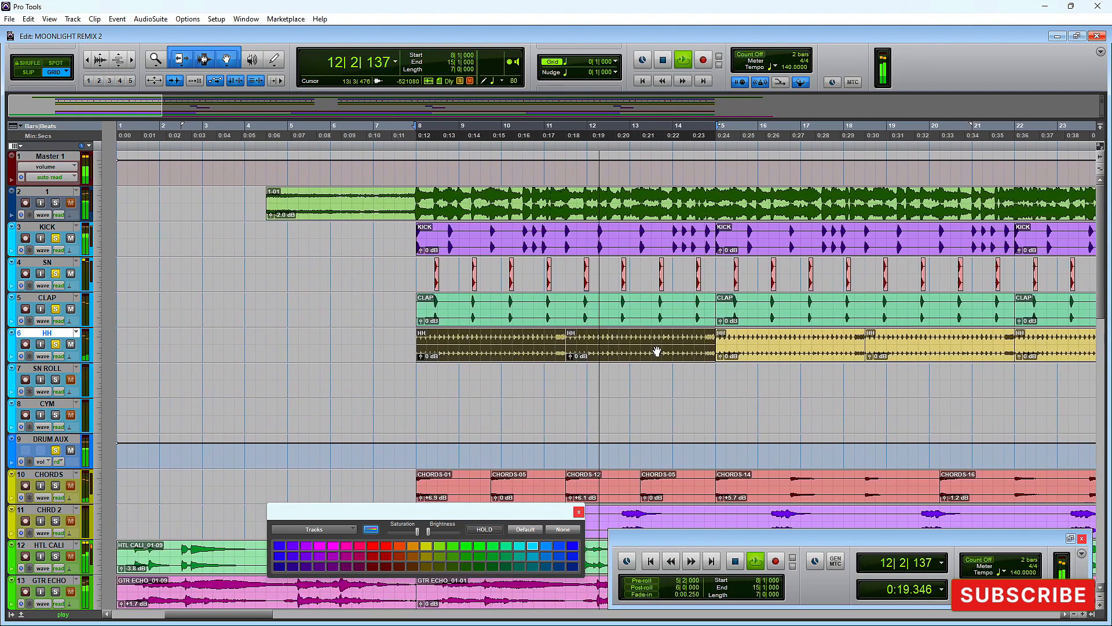
{"action": "key", "text": "space"}
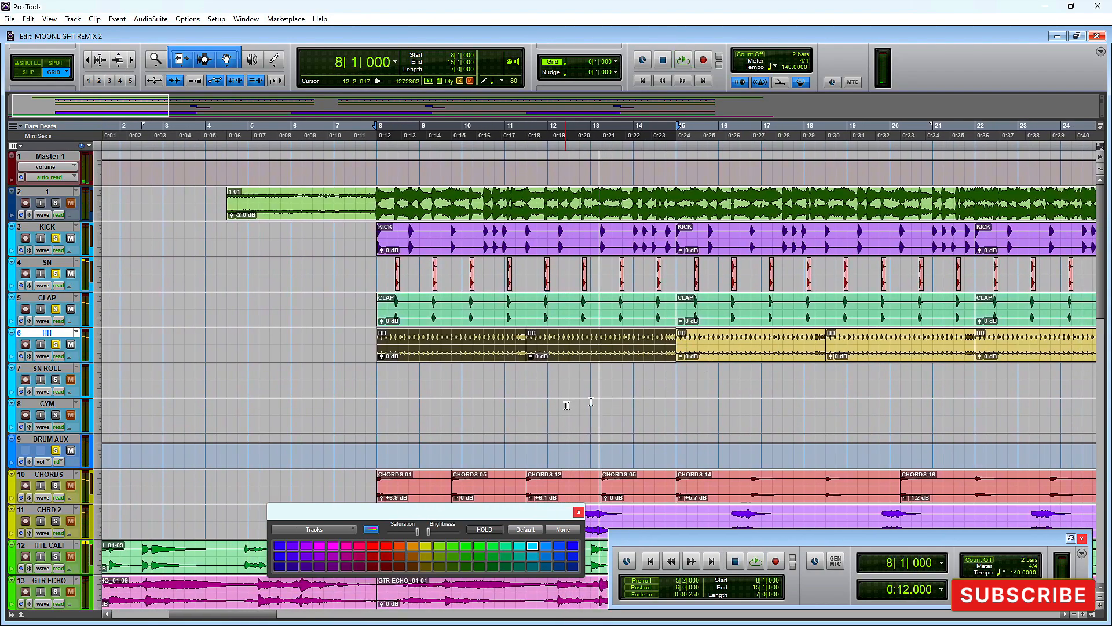
{"action": "left_click", "coordinate": [50, 371]}
{"action": "left_click_drag", "start_coordinate": [278, 617], "coordinate": [365, 617]}
{"action": "left_click_drag", "start_coordinate": [502, 373], "coordinate": [656, 423]}
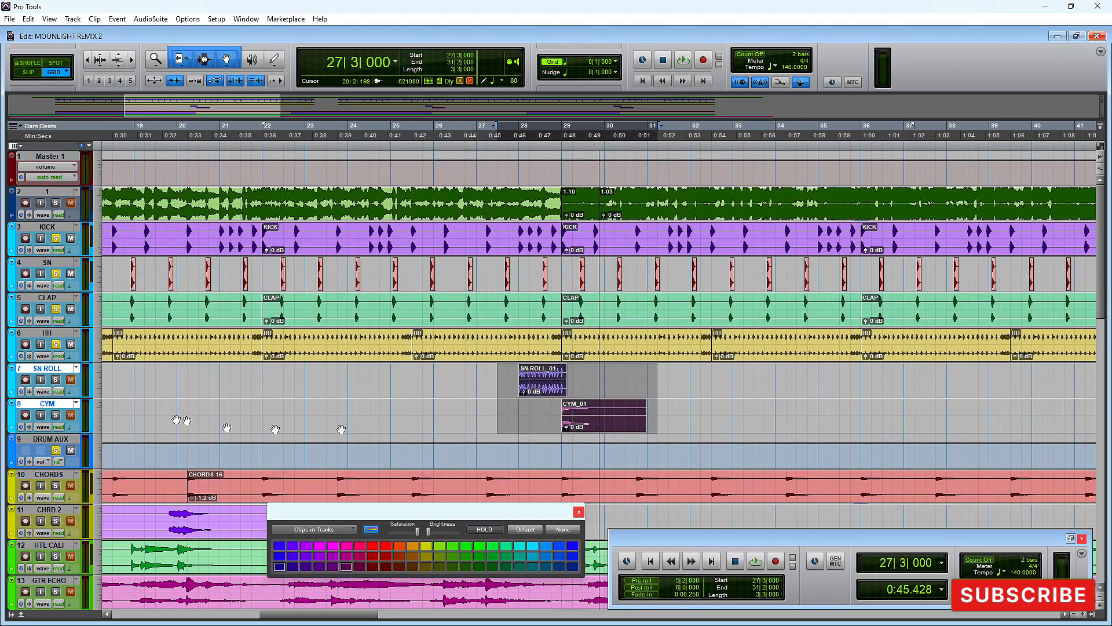
Step: Inspect the 304E equalizer inserts on the SN ROLL and CYM tracks in the Mix window
{"action": "key", "text": "ctrl+equal"}
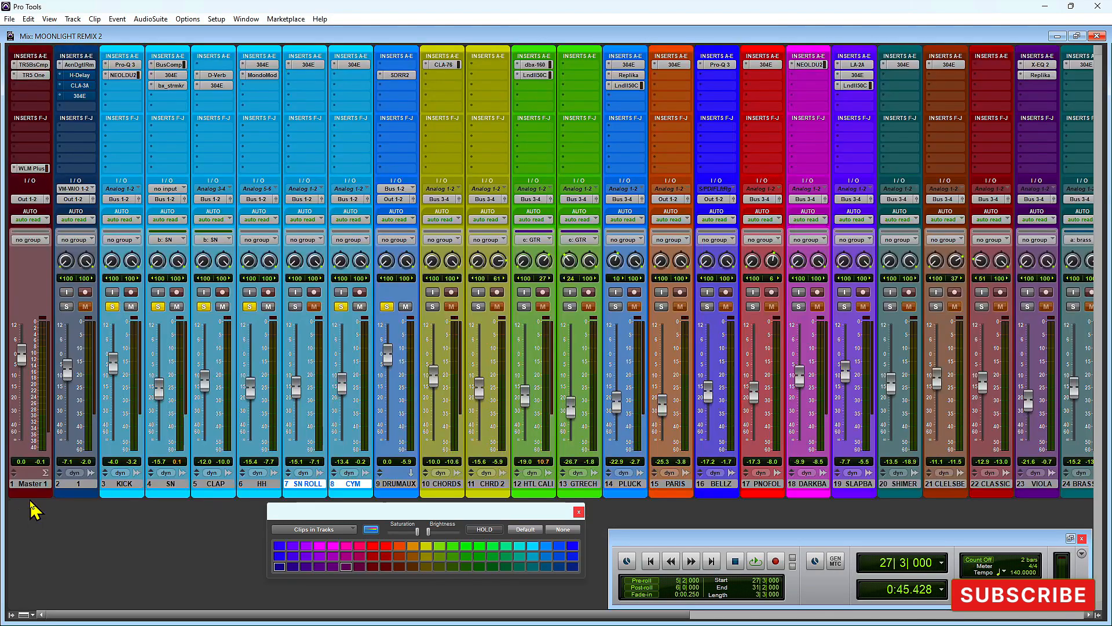
{"action": "left_click", "coordinate": [309, 65]}
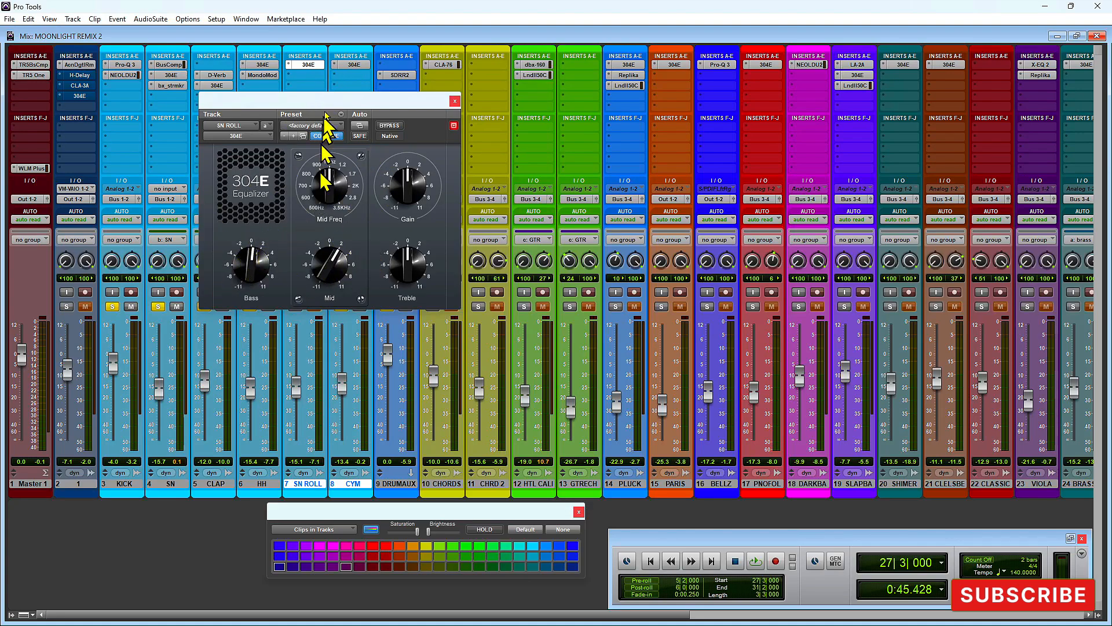
{"action": "left_click", "coordinate": [350, 66]}
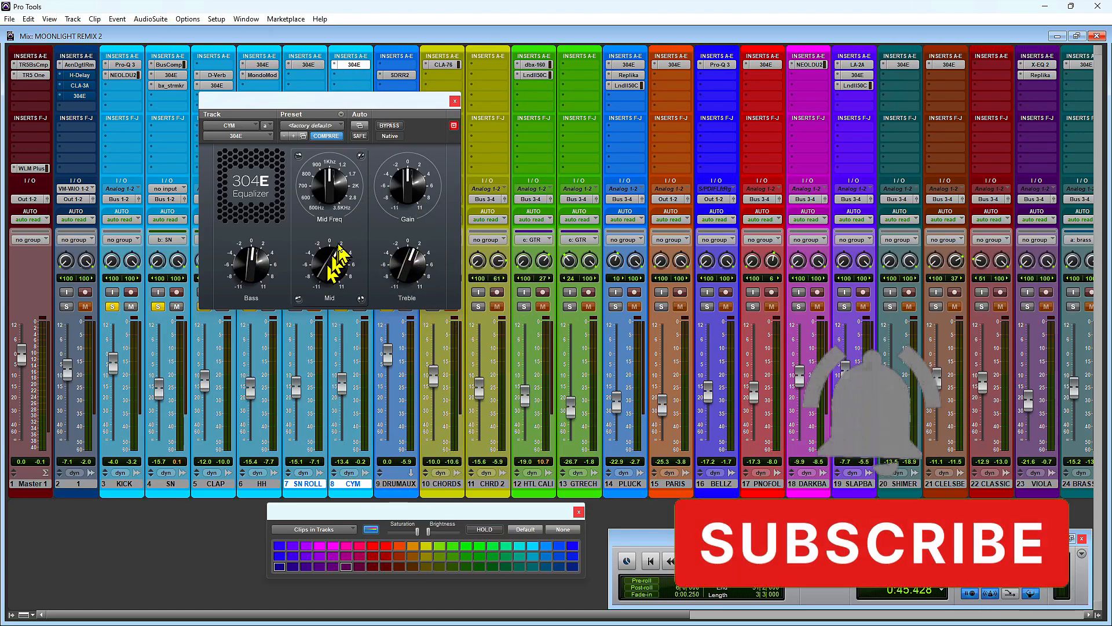
{"action": "left_click", "coordinate": [454, 101]}
Step: Play the selected snare roll and cymbal passage with the drums, toggling the SN ROLL track's solo and replaying it
{"action": "key", "text": "space"}
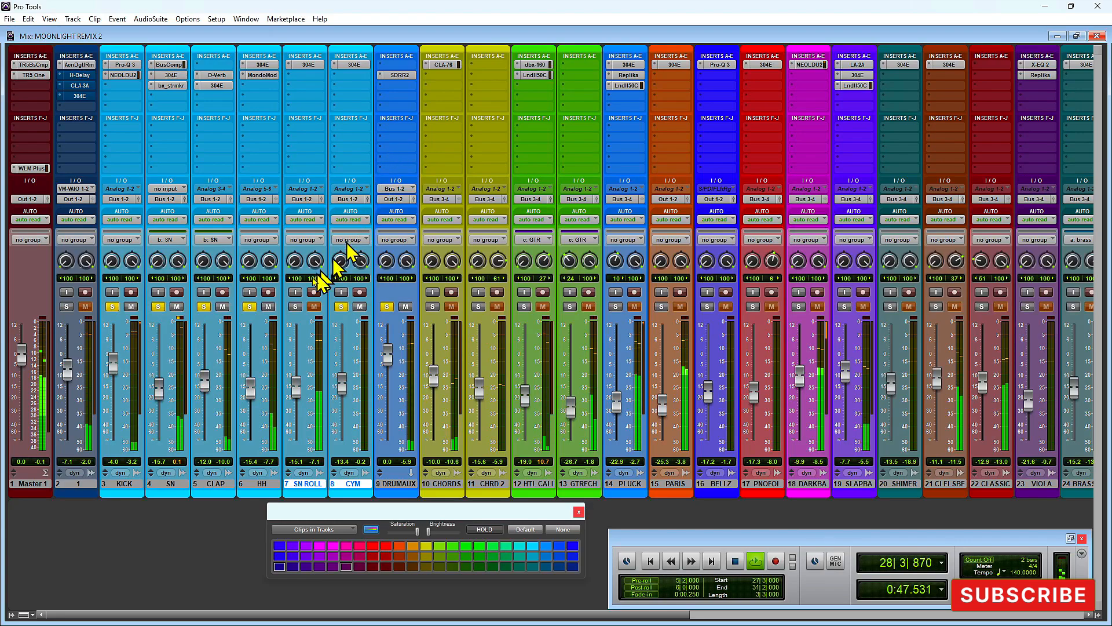
{"action": "left_click", "coordinate": [295, 307]}
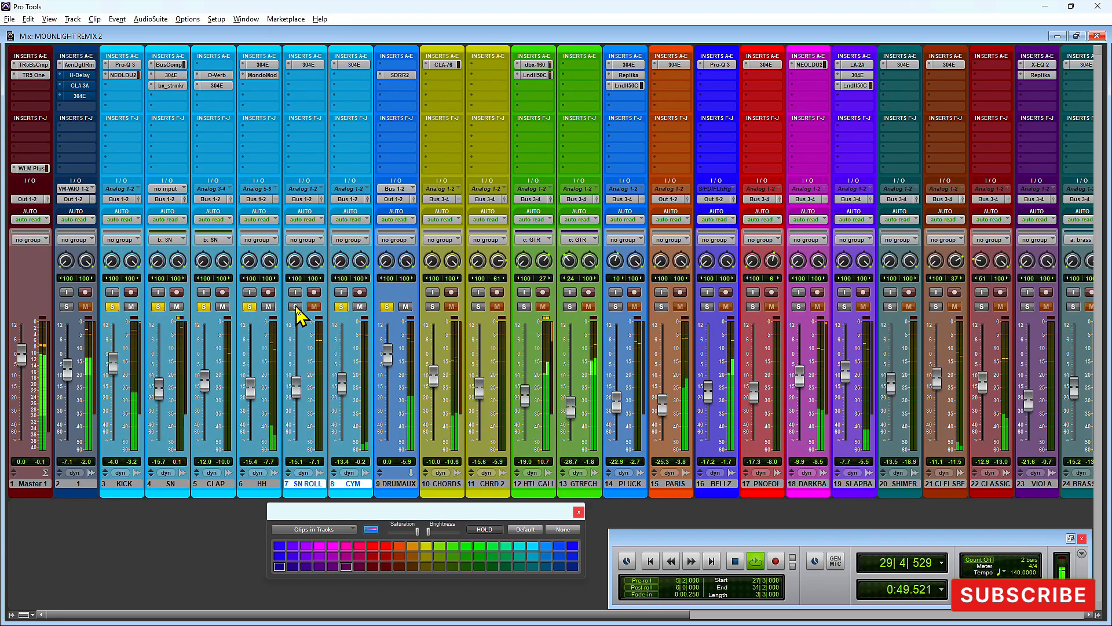
{"action": "key", "text": "space"}
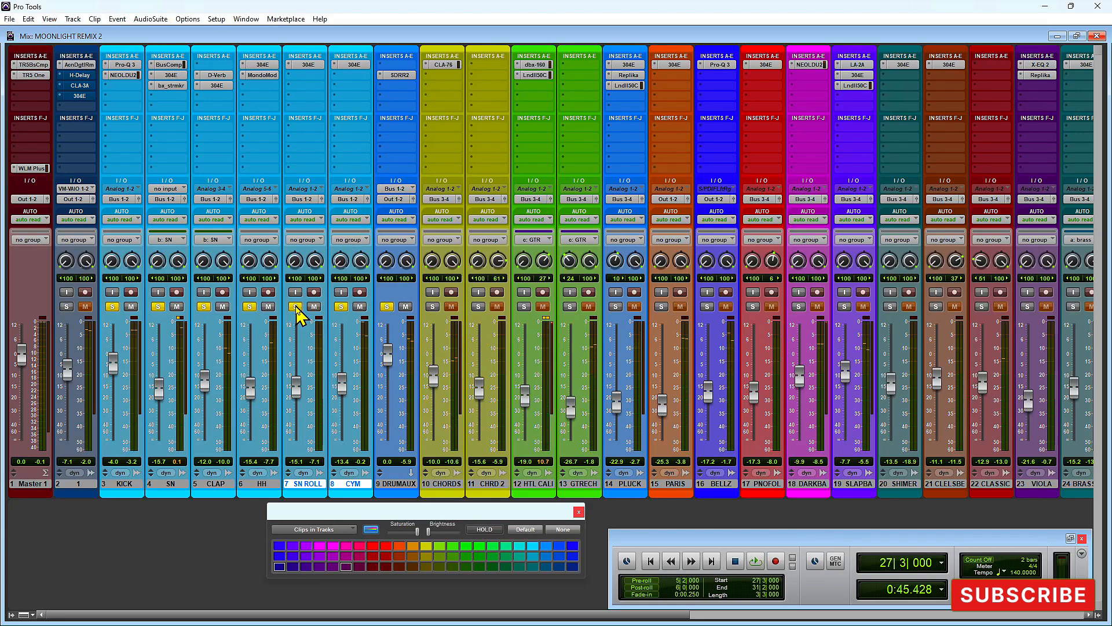
{"action": "key", "text": "space"}
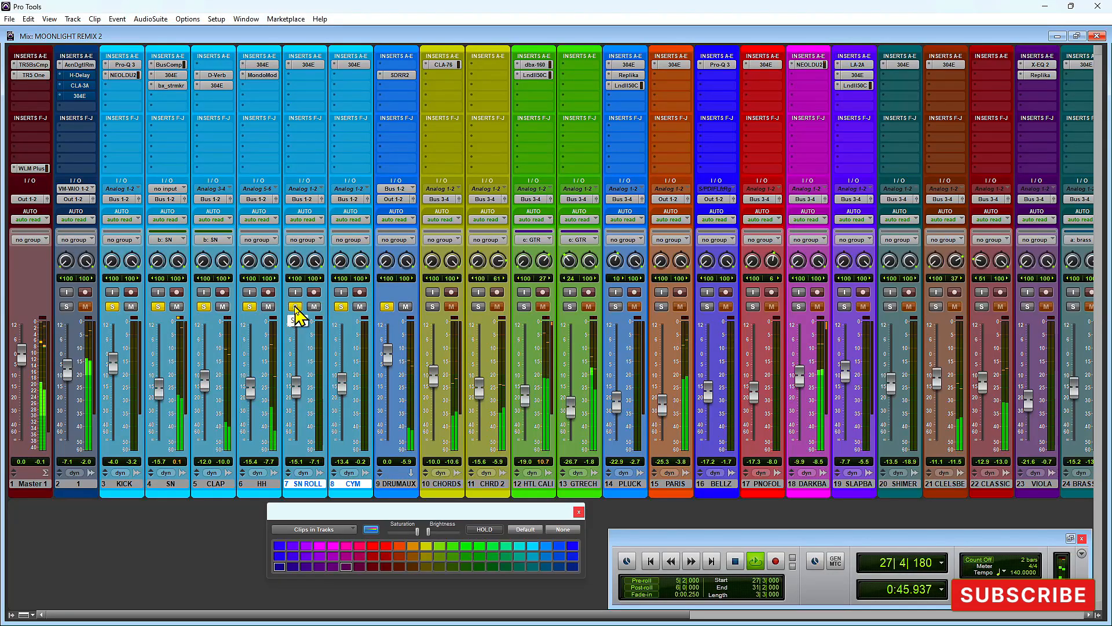
Step: Follow the snare roll and cymbal passage in the Edit window, stop playback, and go back to the CHORDS track in the Mix window
{"action": "key", "text": "ctrl+equal"}
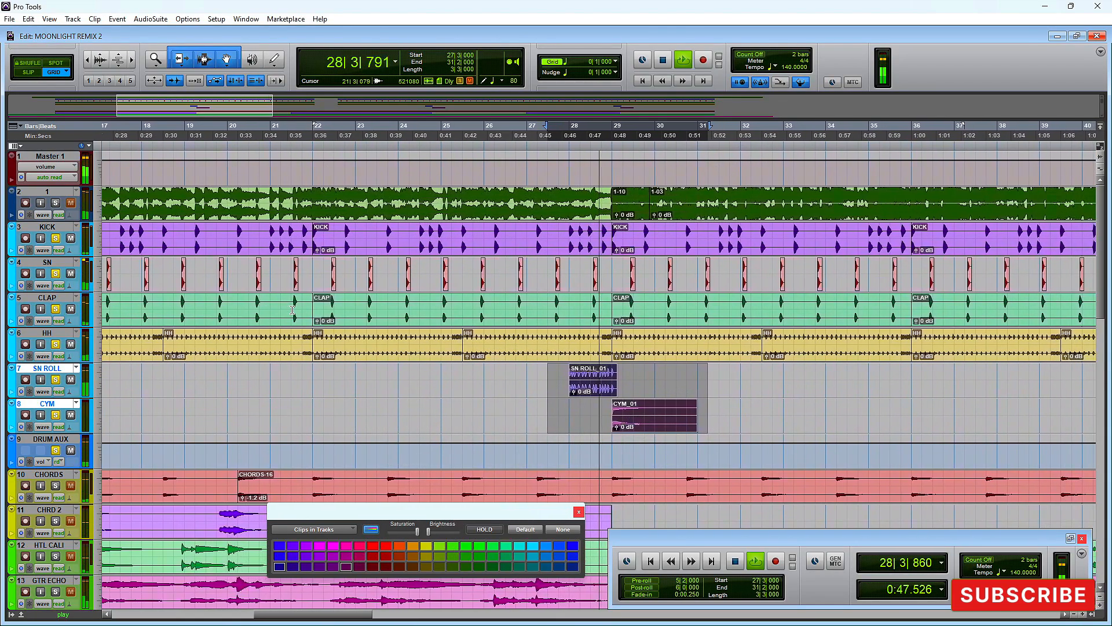
{"action": "key", "text": "space"}
{"action": "key", "text": "ctrl+equal"}
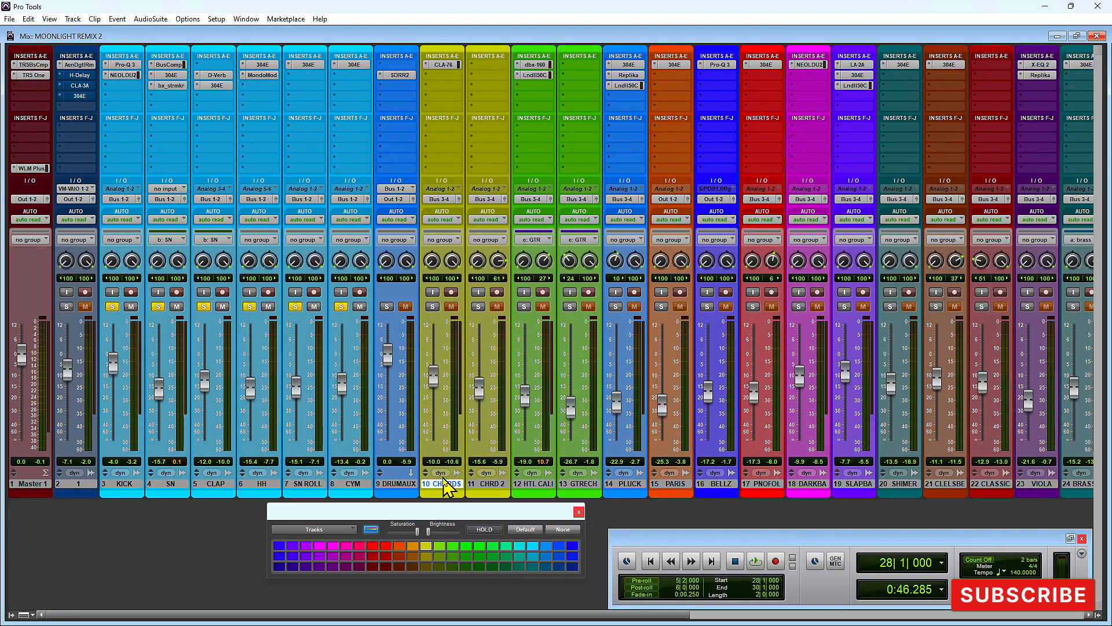
Step: Audition the CHORDS track over bars 8 to 15 with the drums, slightly enlarging its track height in the Edit window
{"action": "key", "text": "ctrl+equal"}
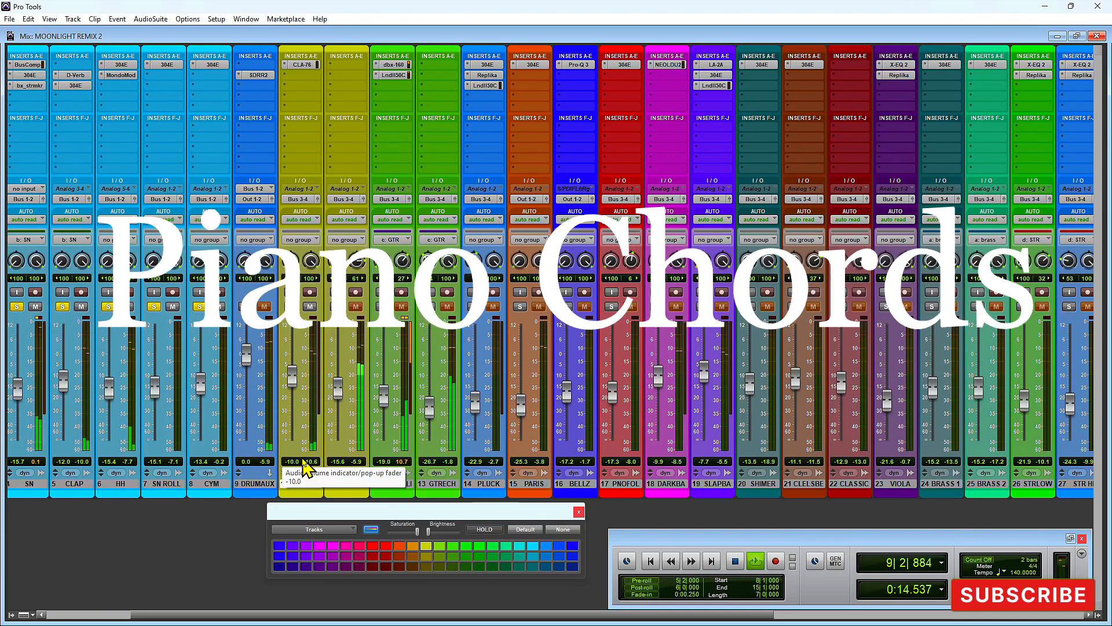
{"action": "key", "text": "ctrl+equal"}
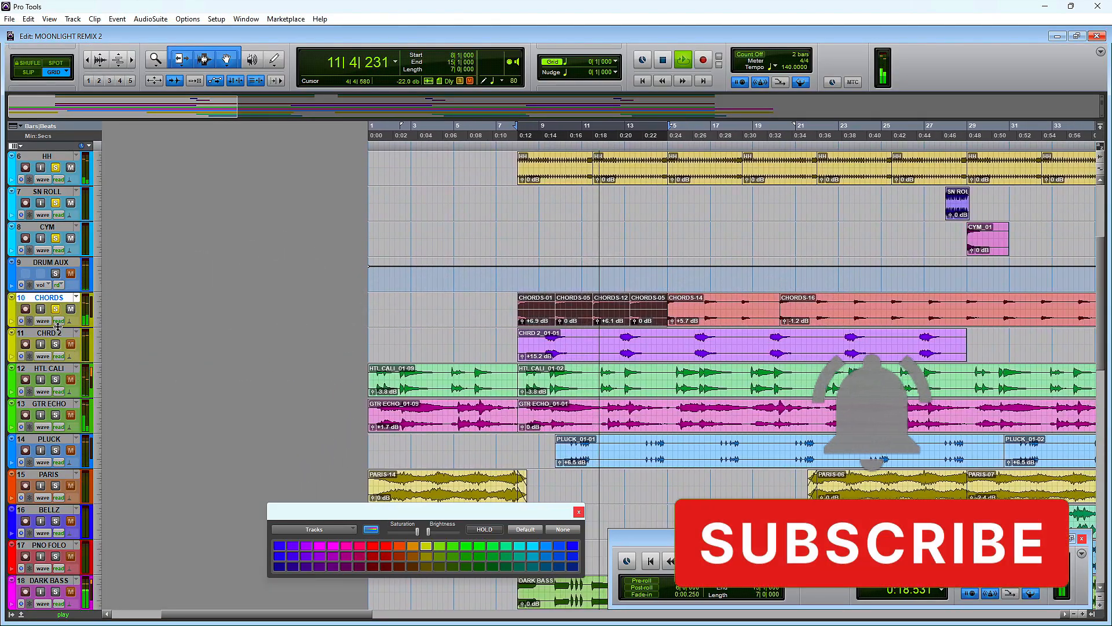
{"action": "mouse_move", "coordinate": [45, 328]}
{"action": "left_mouse_down"}
{"action": "mouse_move", "coordinate": [45, 420]}
{"action": "mouse_move", "coordinate": [43, 336]}
{"action": "left_mouse_up"}
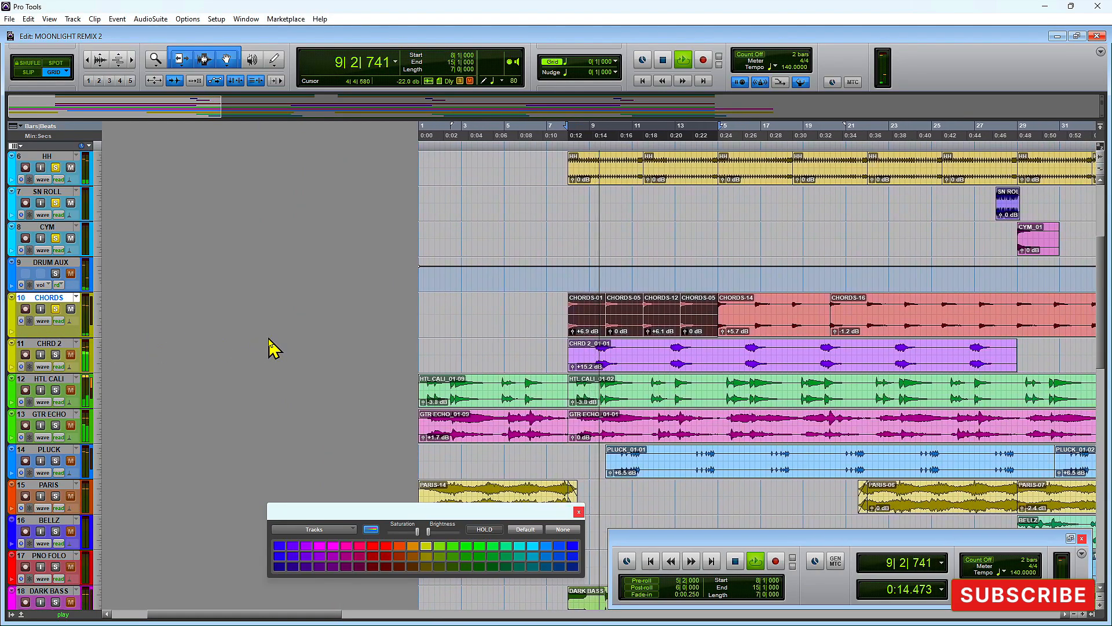
{"action": "key", "text": "space"}
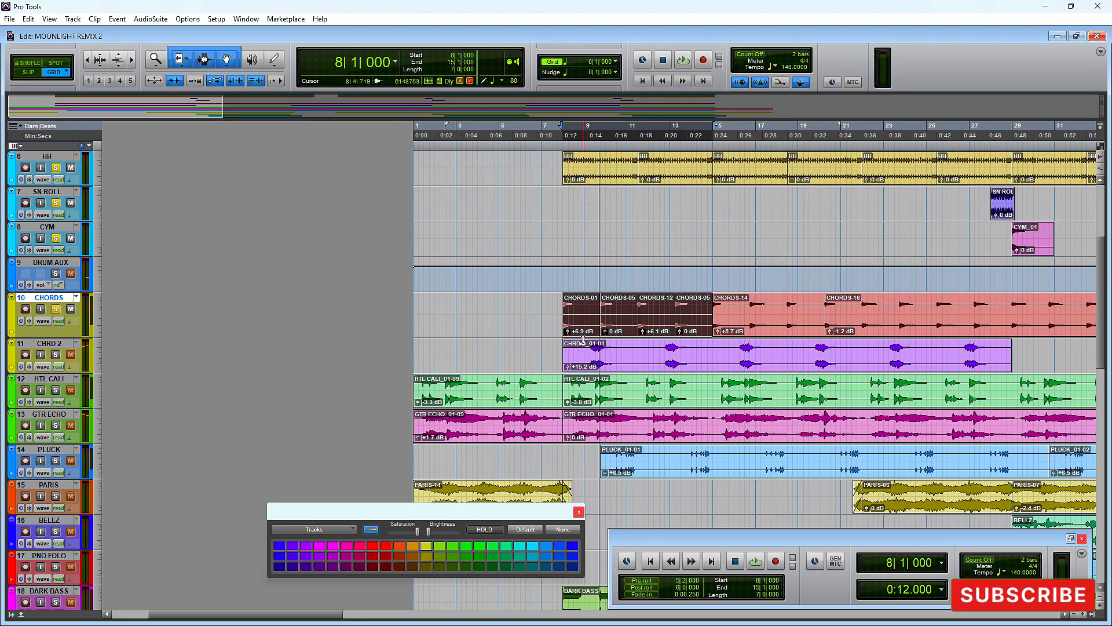
Step: Audition CHRD 2 together with CHORDS in the Mix window, and inspect the CLA-76 compressor on the CHORDS track
{"action": "key", "text": "ctrl+equal"}
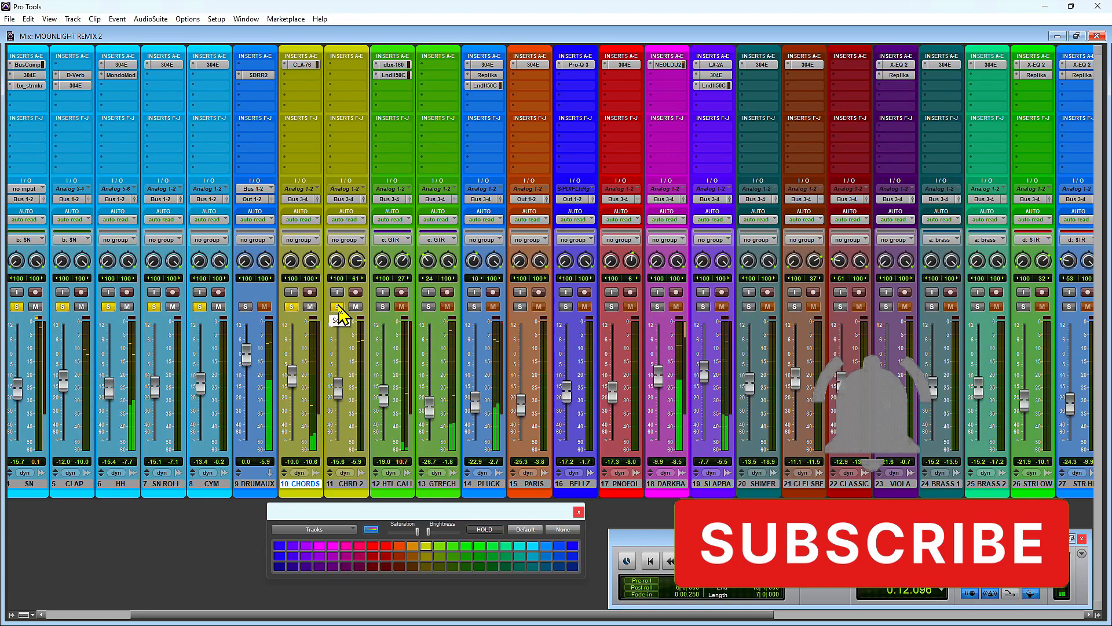
{"action": "key", "text": "space"}
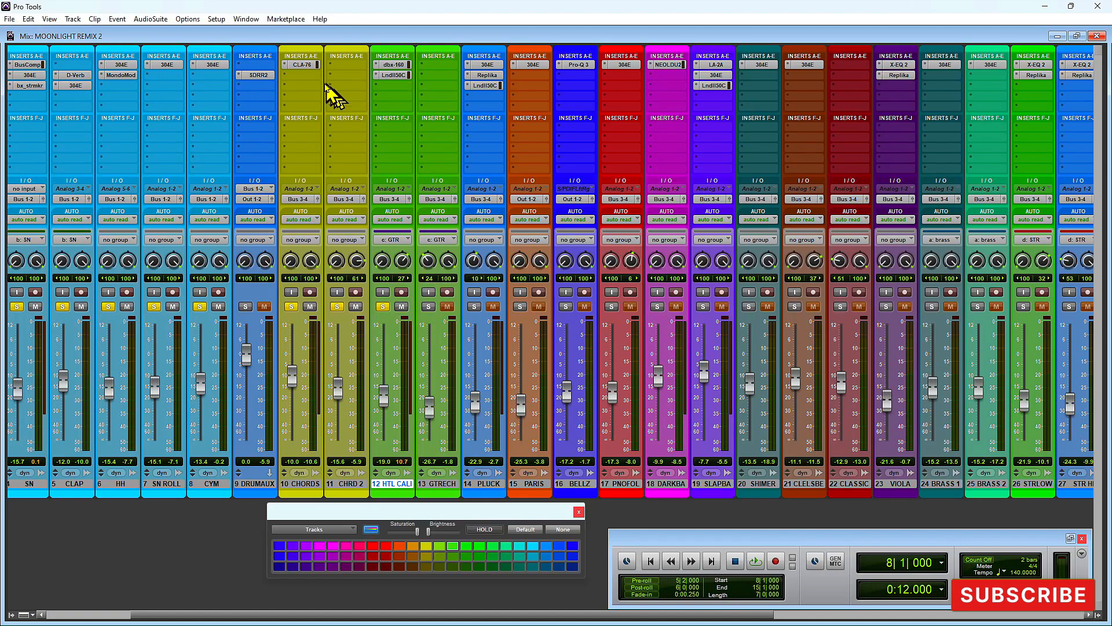
{"action": "left_click", "coordinate": [301, 65]}
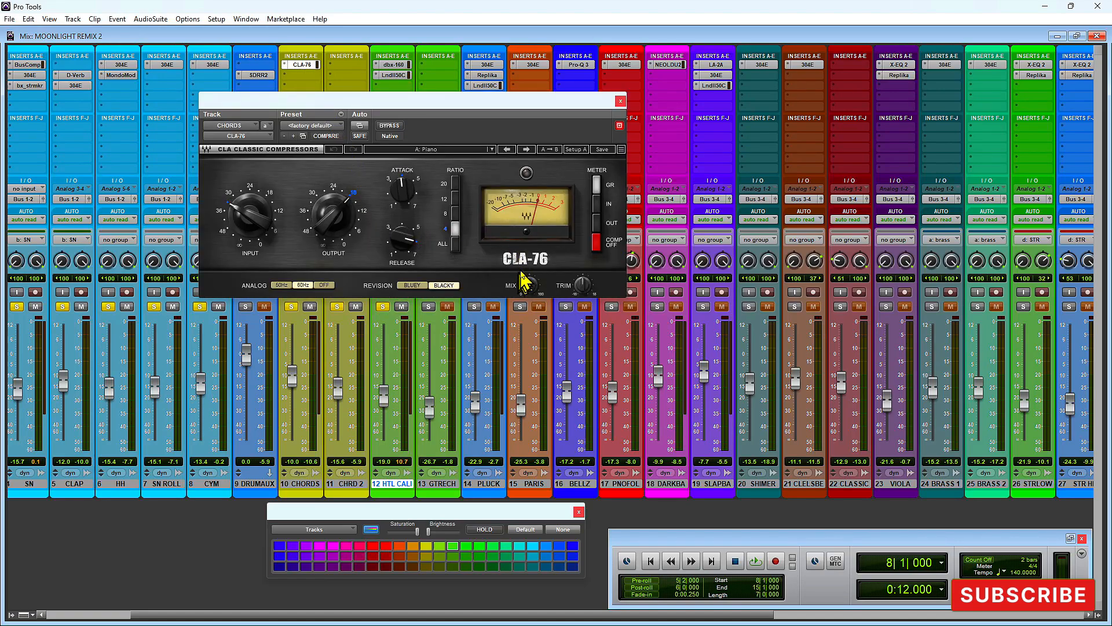
{"action": "left_click", "coordinate": [621, 102]}
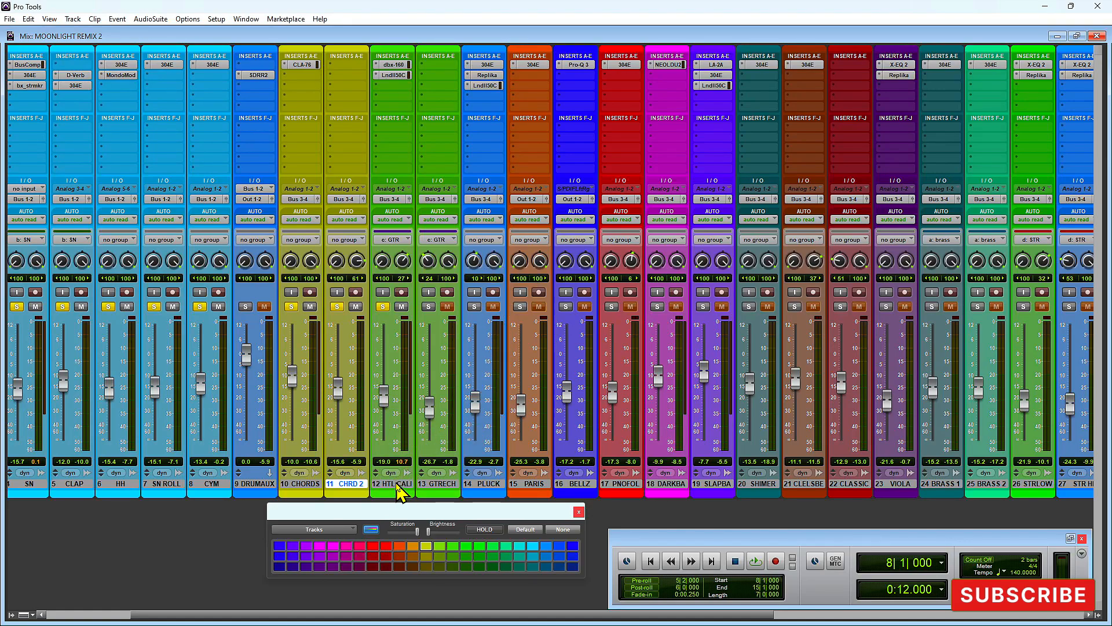
Step: Audition the HTL CALI guitar over bars 8 to 15, toggling the CHORDS and CHRD 2 solos, and inspect its dbx-160 compressor
{"action": "left_click", "coordinate": [399, 487]}
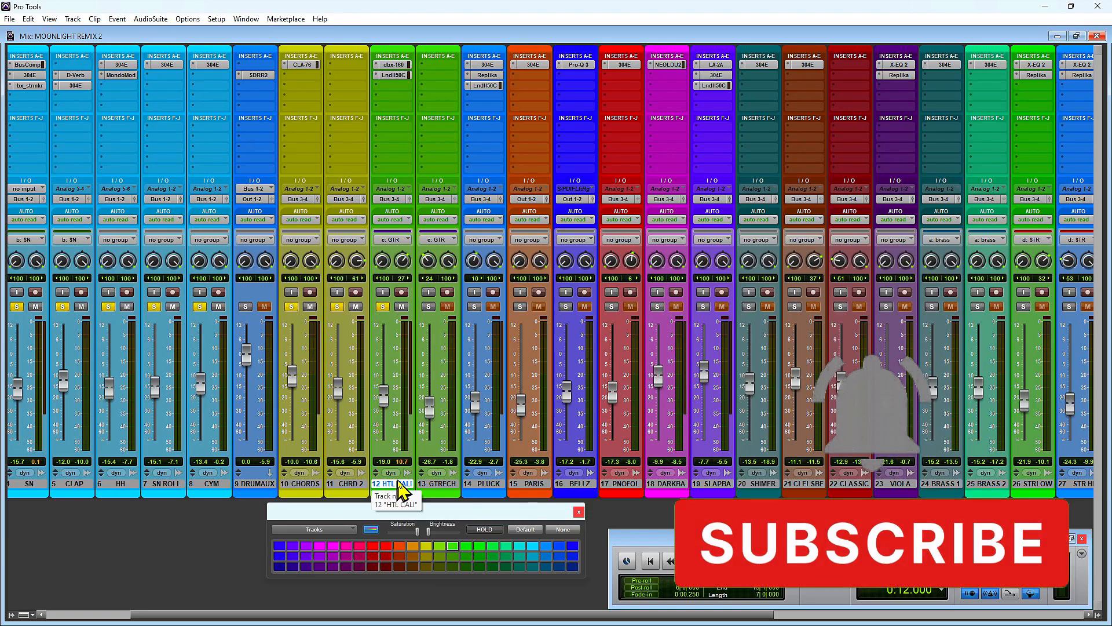
{"action": "key", "text": "ctrl+equal"}
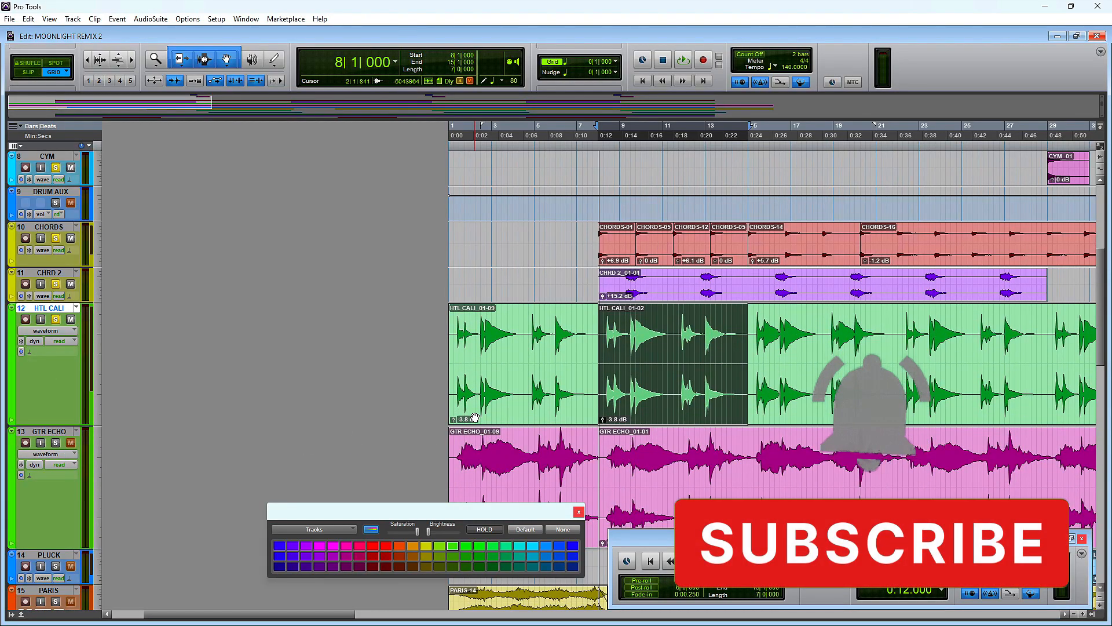
{"action": "key", "text": "space"}
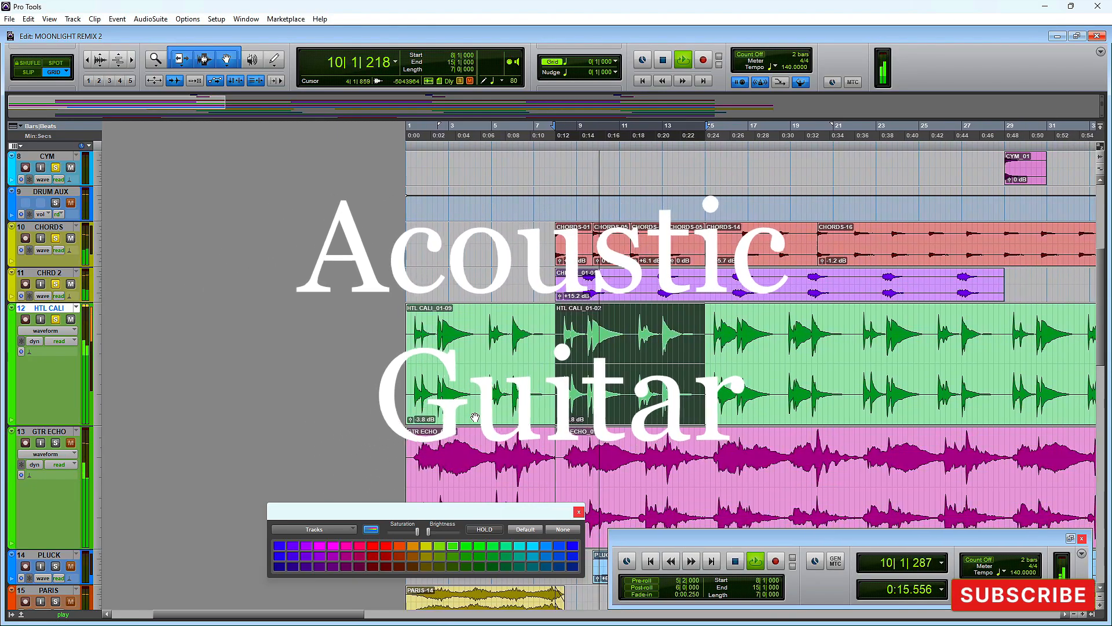
{"action": "key", "text": "space"}
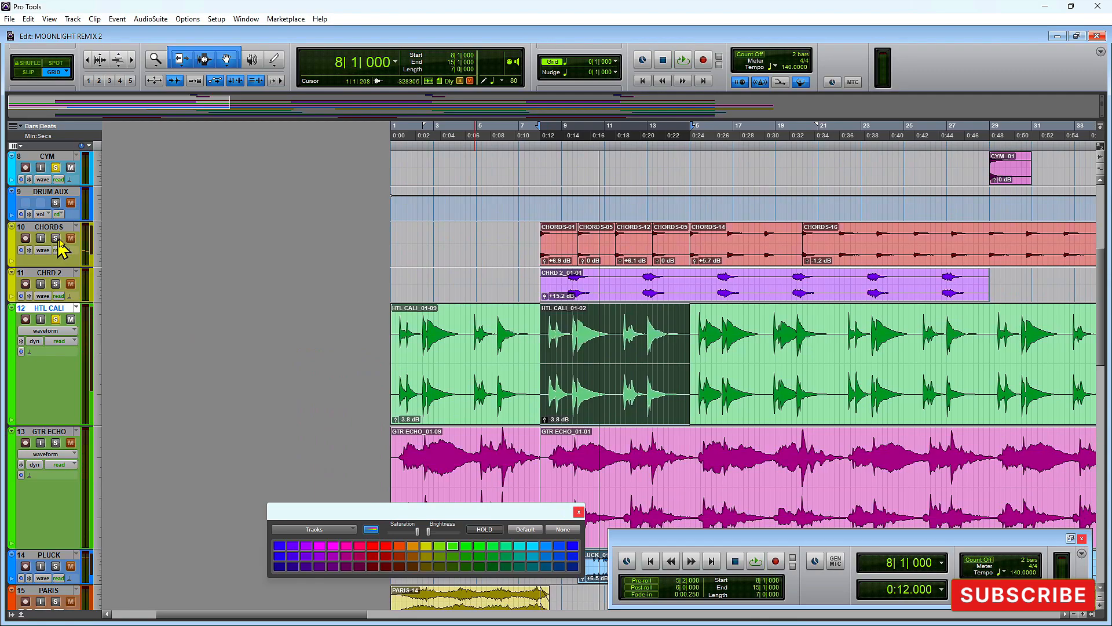
{"action": "key", "text": "space"}
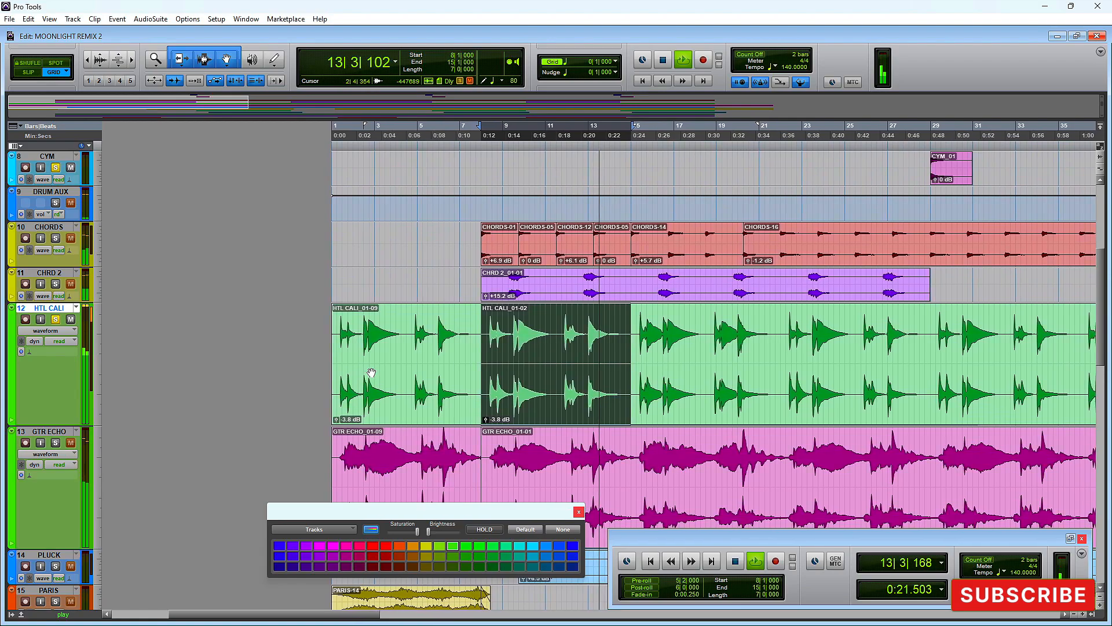
{"action": "key", "text": "space"}
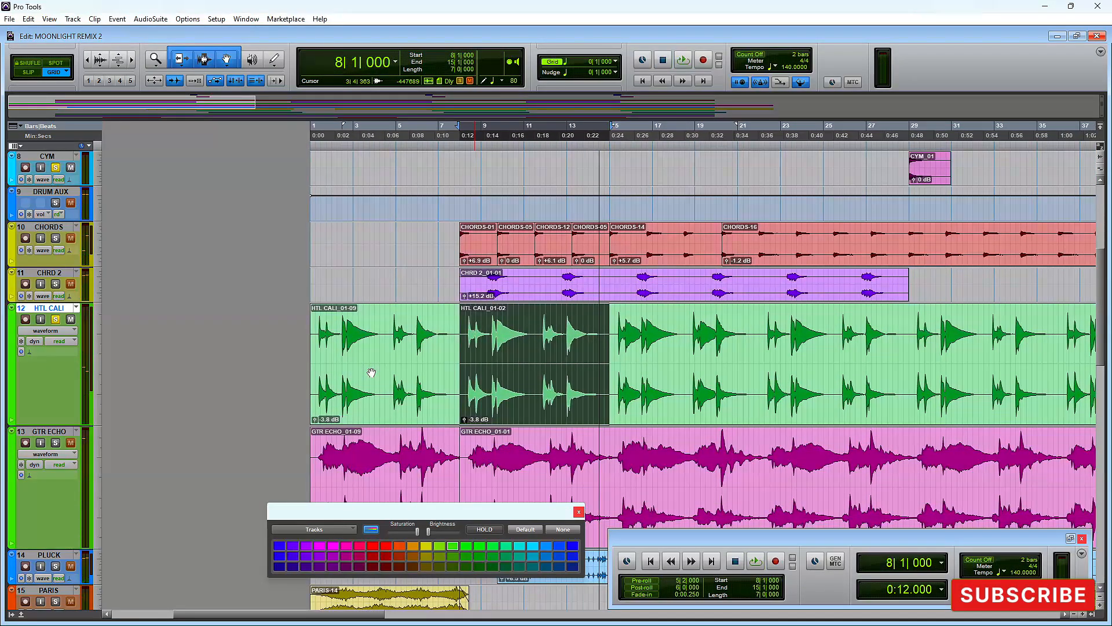
{"action": "key", "text": "ctrl+equal"}
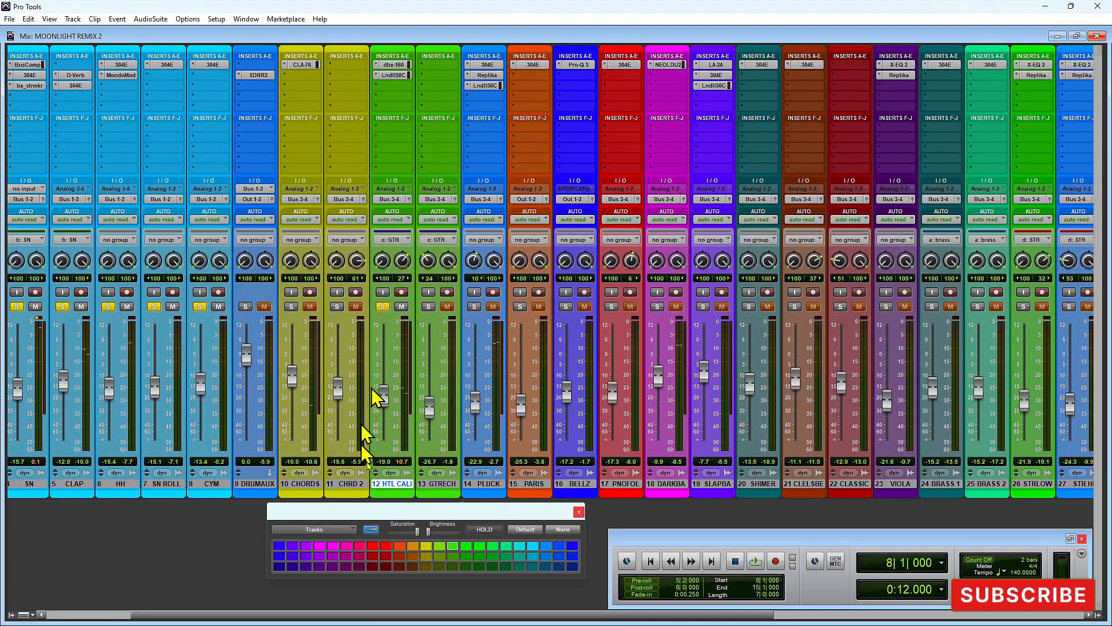
{"action": "left_click", "coordinate": [394, 64]}
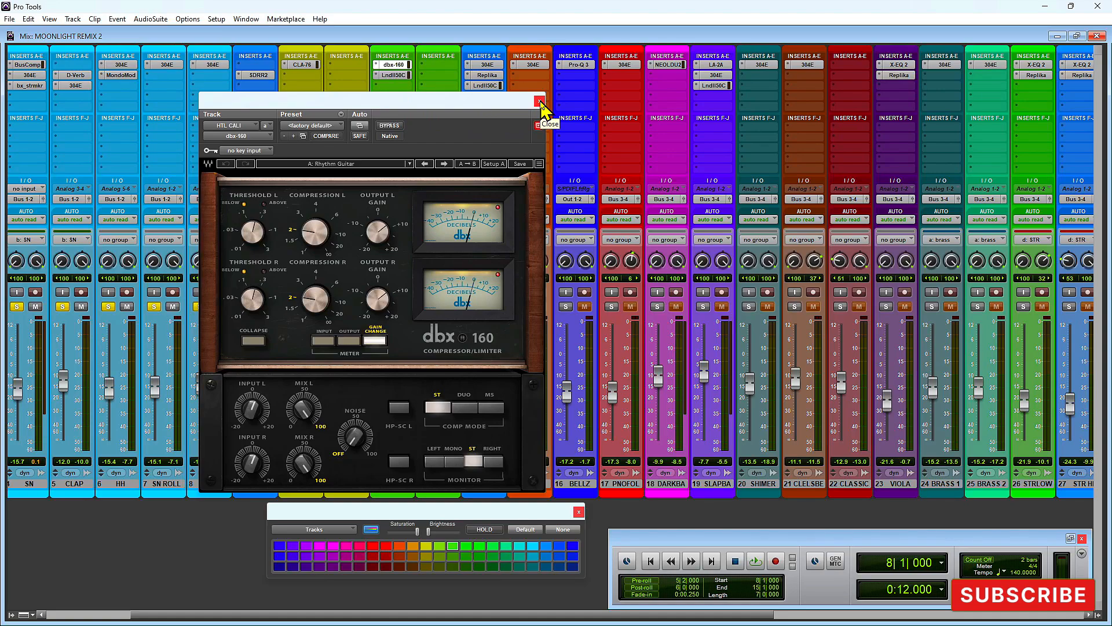
Step: Play the HTL CALI and GTR ECHO guitars together from bar 8, bringing back the CHORDS and CHRD 2 solos
{"action": "key", "text": "space"}
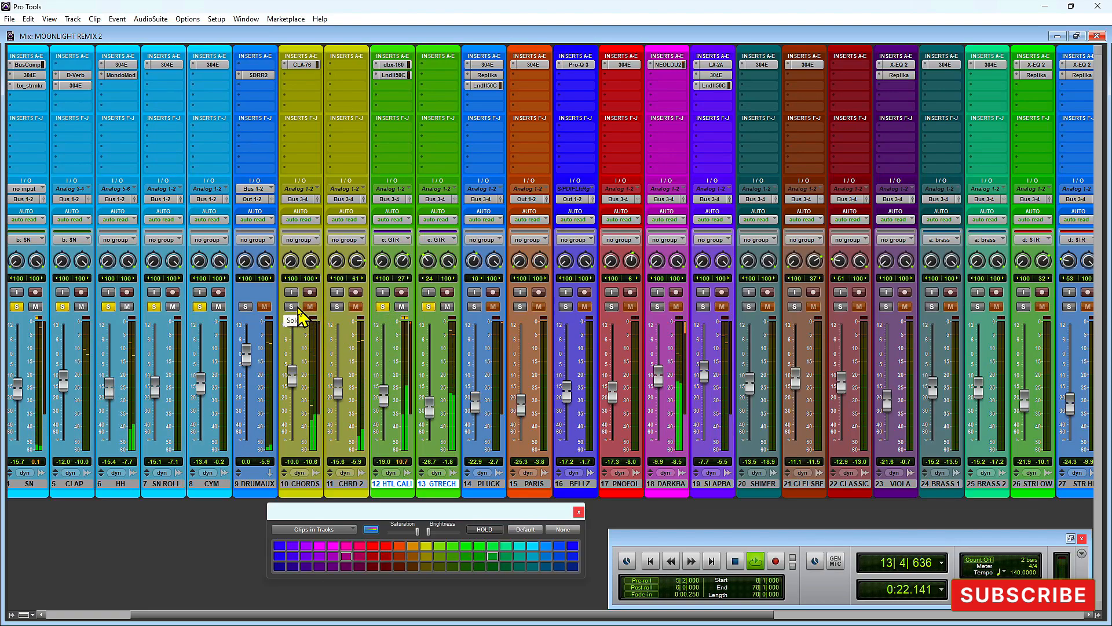
{"action": "key", "text": "space"}
{"action": "key", "text": "space"}
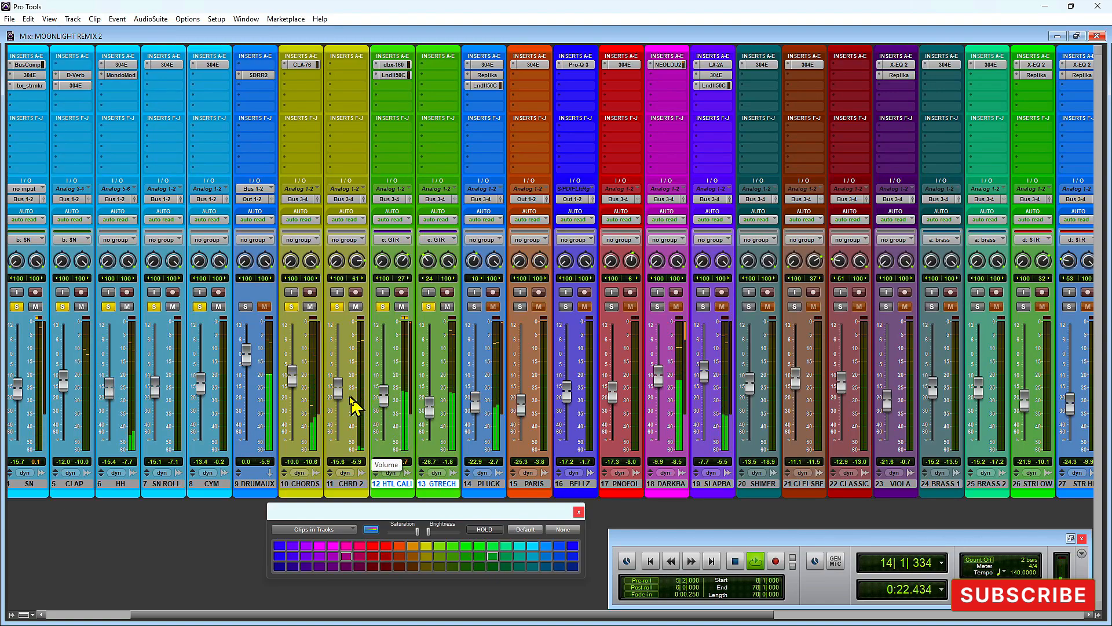
{"action": "key", "text": "space"}
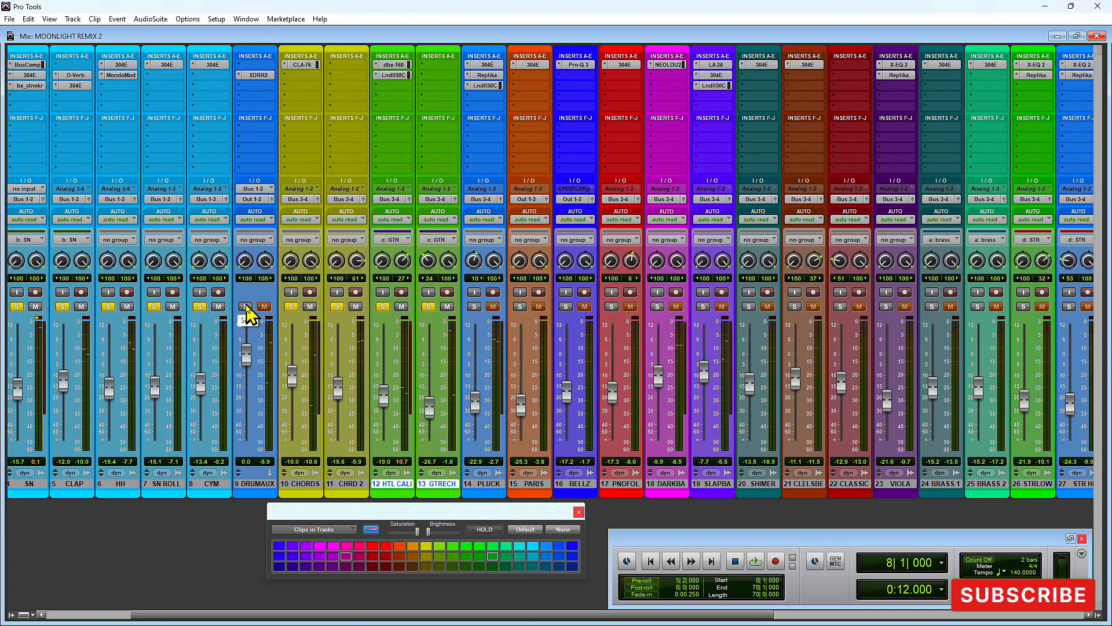
Step: Replay the guitars and chords with DRUM AUX soloed, and take DRUM AUX out of solo
{"action": "key", "text": "space"}
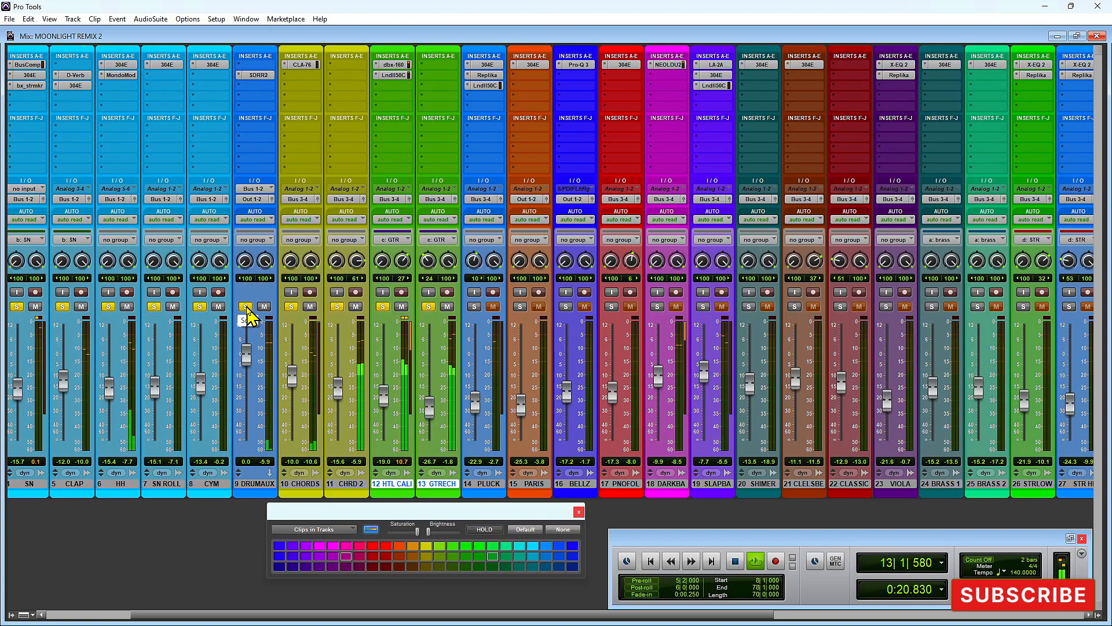
{"action": "left_click", "coordinate": [246, 308]}
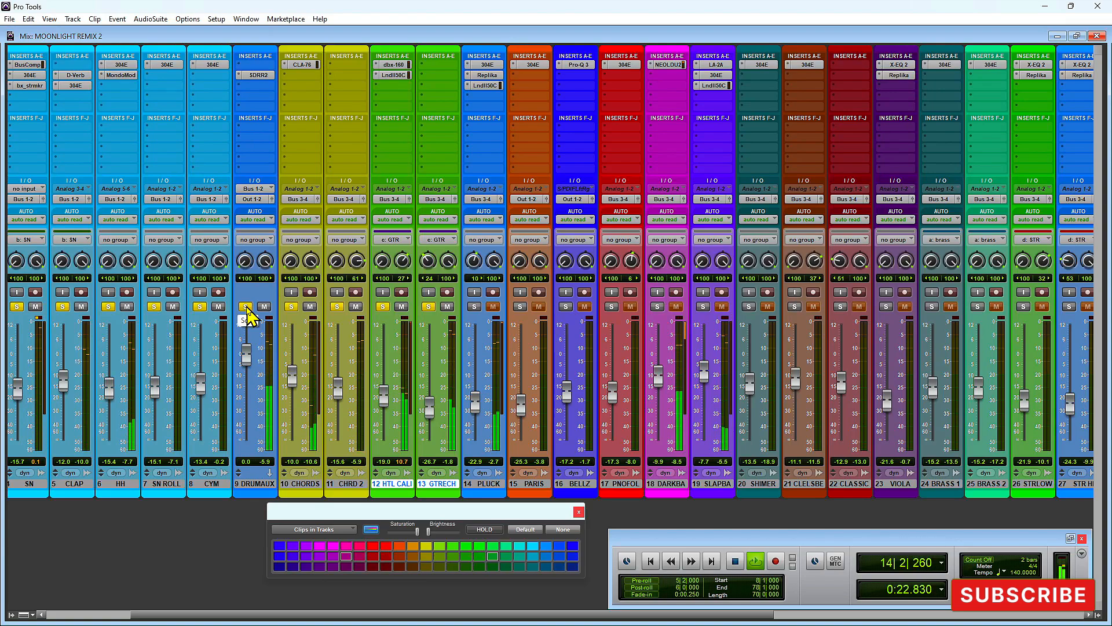
{"action": "key", "text": "space"}
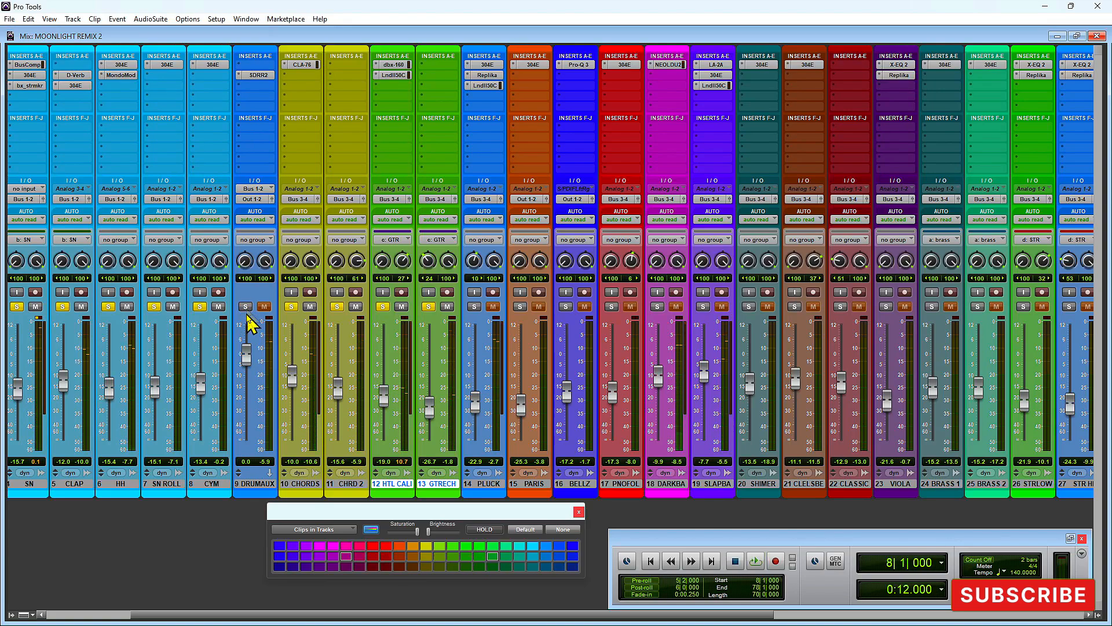
Step: In the Edit window, reduce the height of the HTL CALI and GTR ECHO tracks and select the PLUCK_01-01 clip
{"action": "key", "text": "ctrl+equal"}
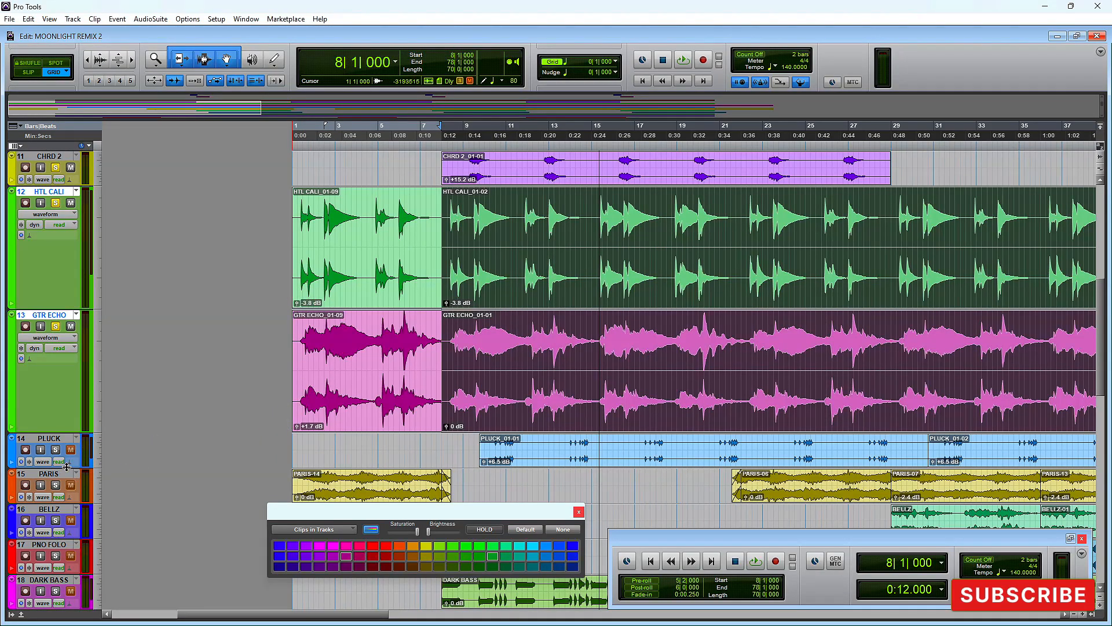
{"action": "key", "text": "ctrl+Down"}
{"action": "scroll", "coordinate": [229, 428], "scroll_direction": "up", "scroll_amount": 3}
{"action": "scroll", "coordinate": [229, 429], "scroll_direction": "down", "scroll_amount": 3}
{"action": "left_click", "coordinate": [559, 326]}
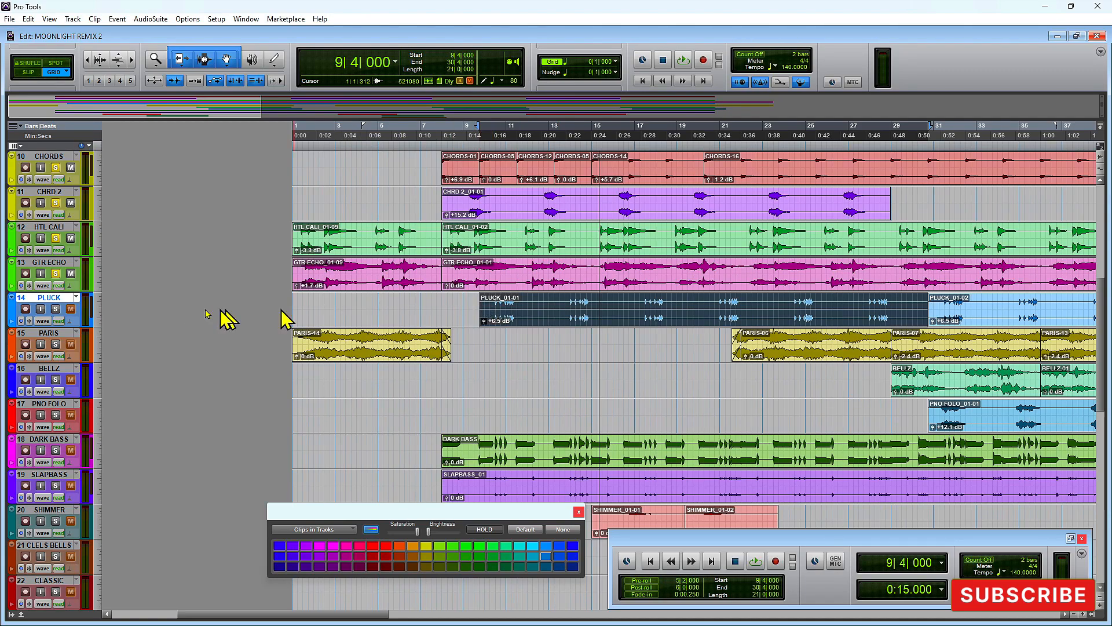
Step: Solo the PLUCK track, play the selected clip, and inspect the track's 304E equalizer in the Mix window
{"action": "left_click", "coordinate": [55, 309]}
{"action": "key", "text": "ctrl+equal"}
{"action": "key", "text": "space"}
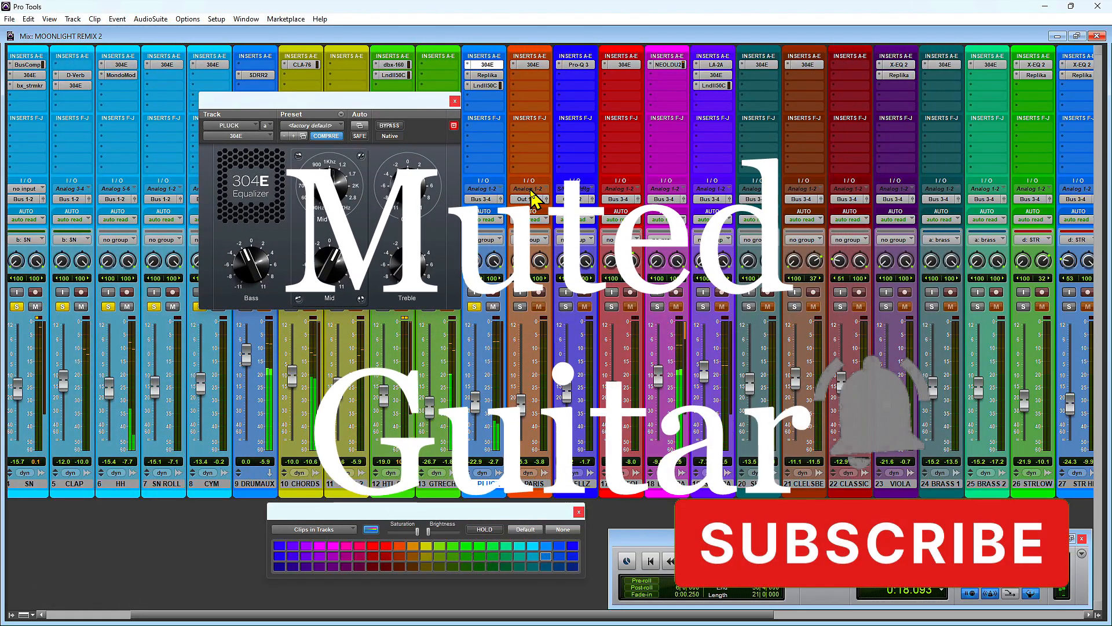
{"action": "key", "text": "space"}
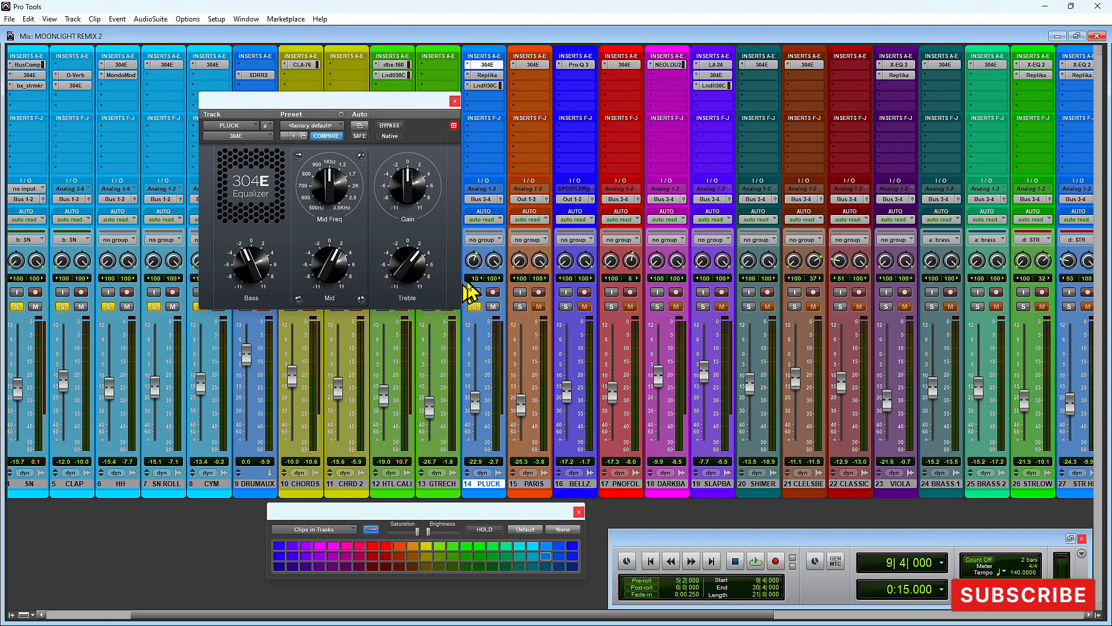
{"action": "key", "text": "ctrl+w"}
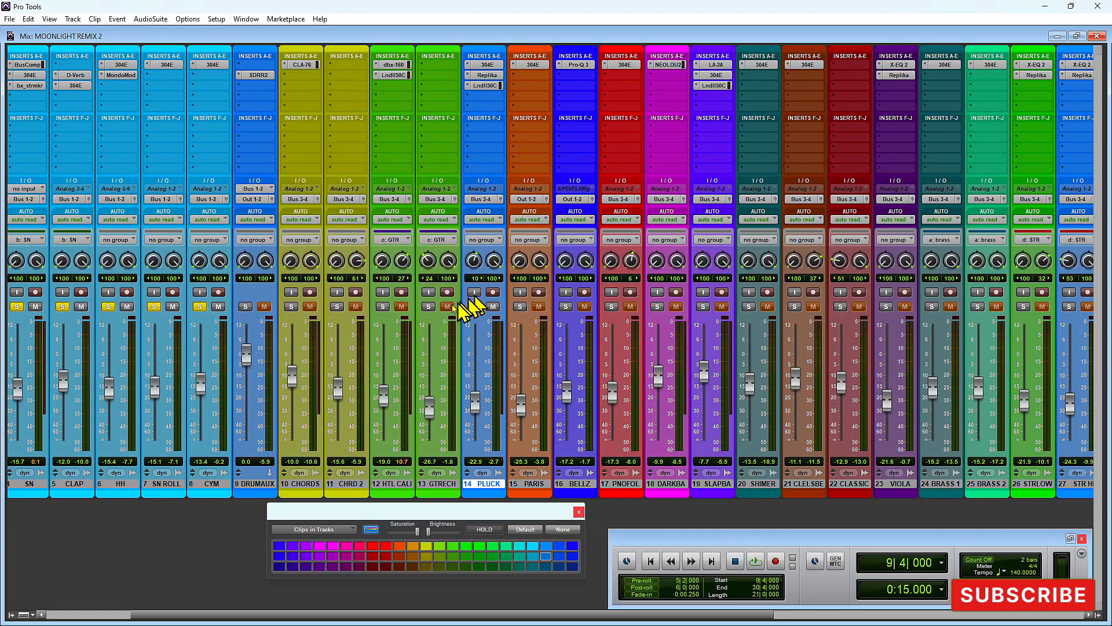
Step: Replay the PLUCK passage with the guitars, adding the CHRD 2, CHORDS and DRUM AUX tracks through their solos
{"action": "key", "text": "space"}
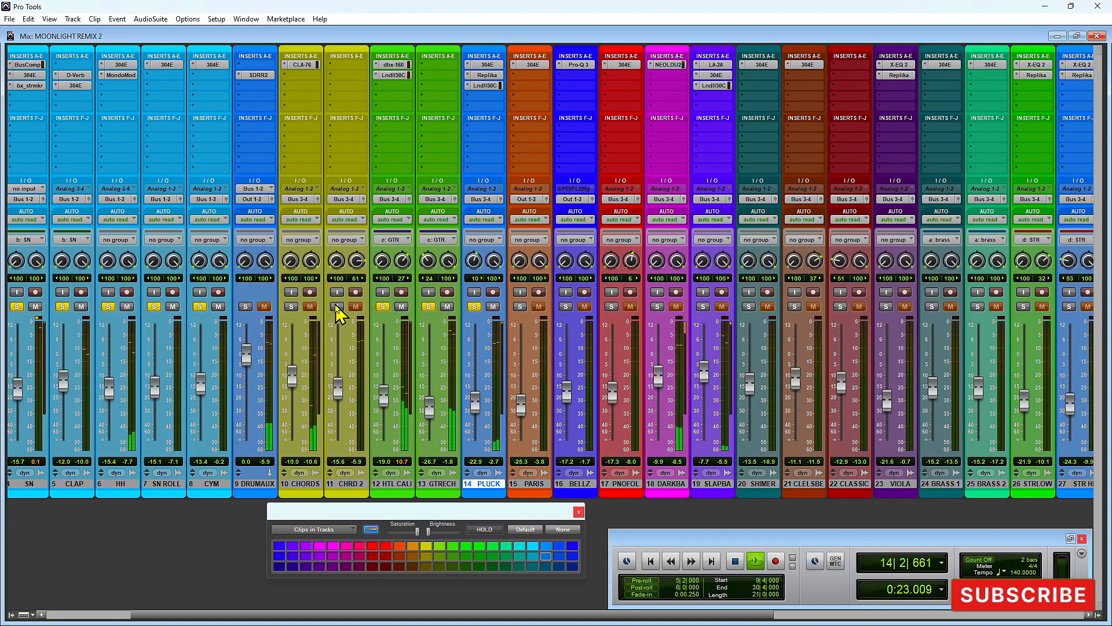
{"action": "key", "text": "space"}
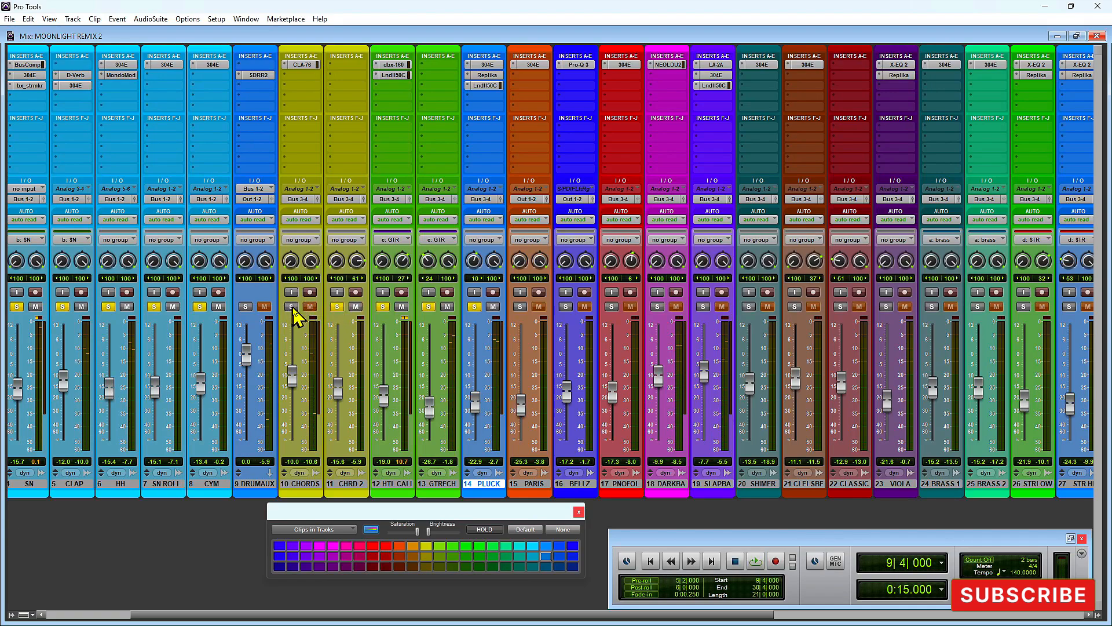
{"action": "key", "text": "space"}
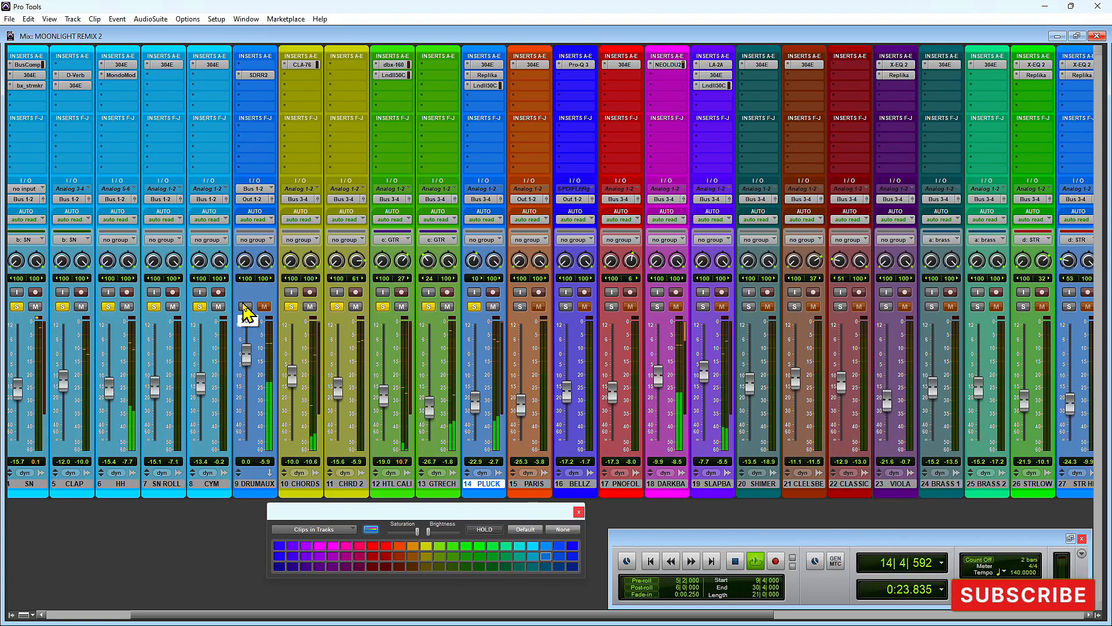
{"action": "key", "text": "space"}
Step: Select the PARIS track in the Mix window, and select its PARIS-06 clip in the Edit window
{"action": "left_click", "coordinate": [531, 485]}
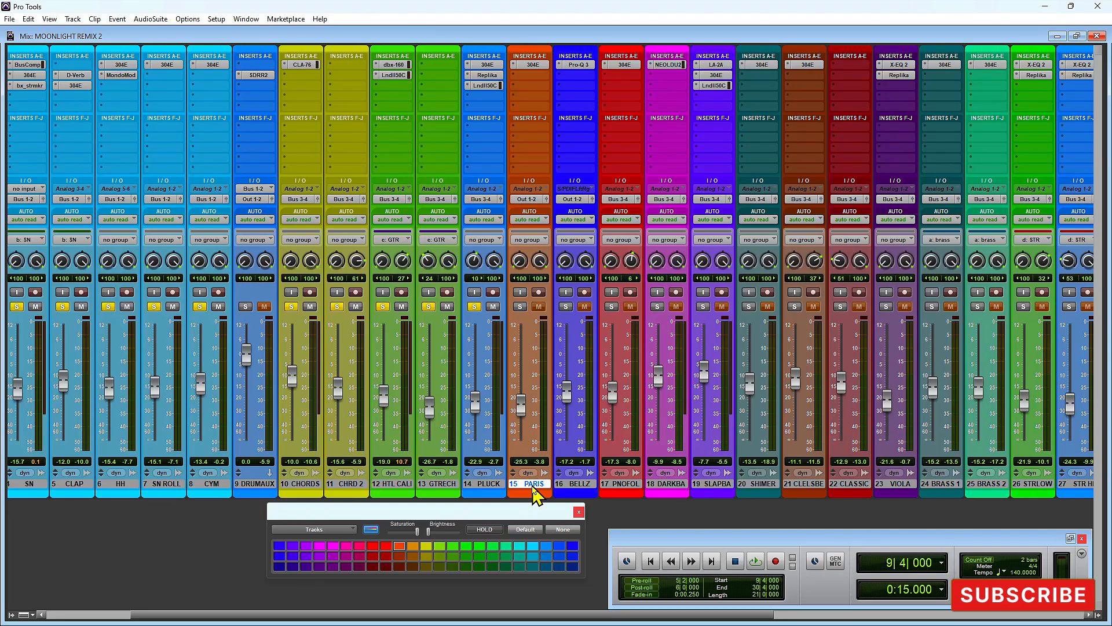
{"action": "key", "text": "ctrl+equal"}
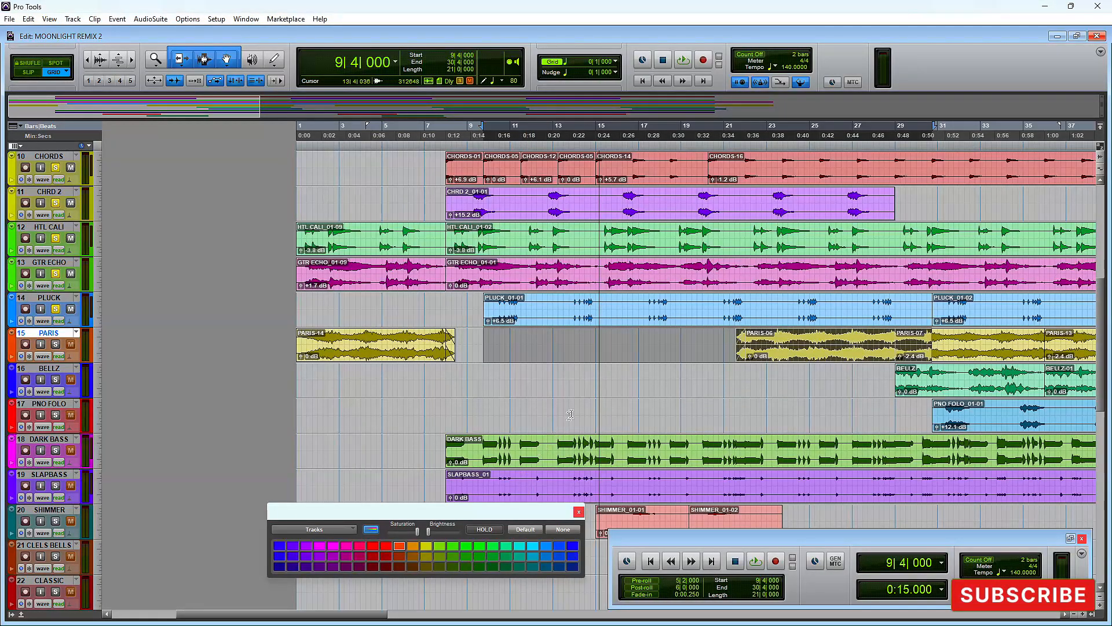
{"action": "scroll", "coordinate": [597, 388], "scroll_direction": "down", "scroll_amount": 5}
{"action": "scroll", "coordinate": [605, 383], "scroll_direction": "up", "scroll_amount": 2}
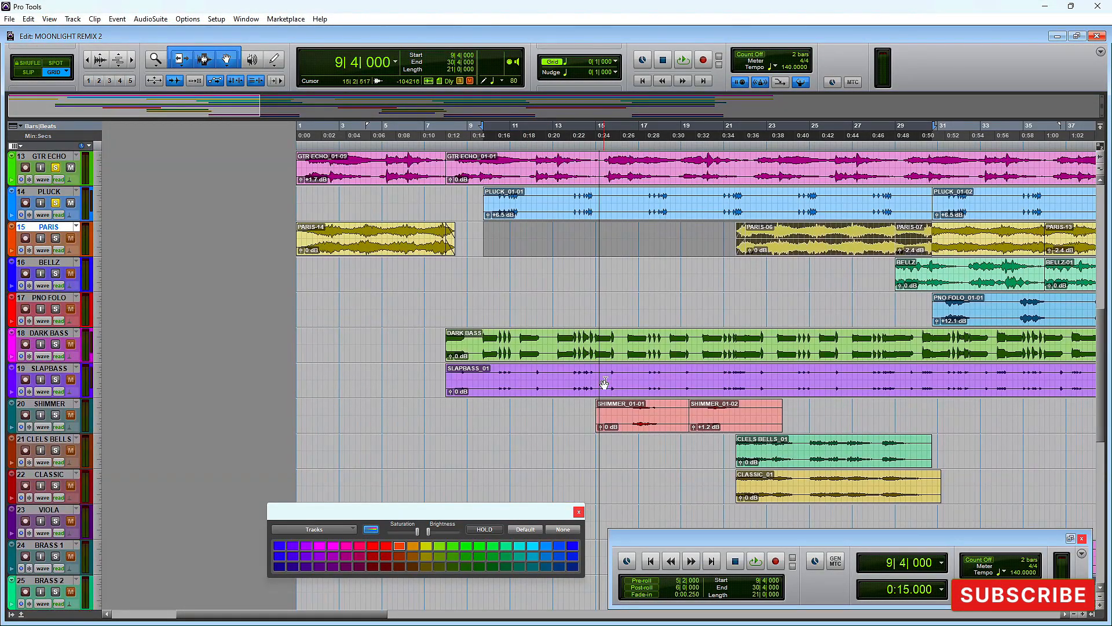
{"action": "left_click", "coordinate": [730, 279]}
{"action": "left_click", "coordinate": [765, 252]}
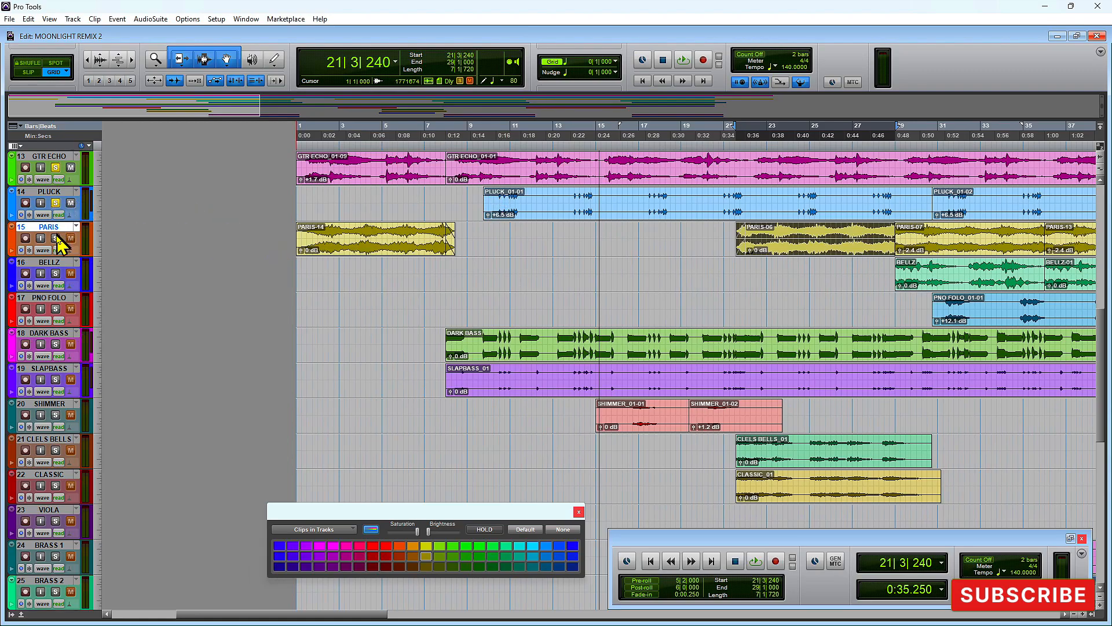
Step: Play the PARIS-06 clip with PARIS soloed, and inspect the track's 304E equalizer in the Mix window
{"action": "left_click", "coordinate": [733, 140]}
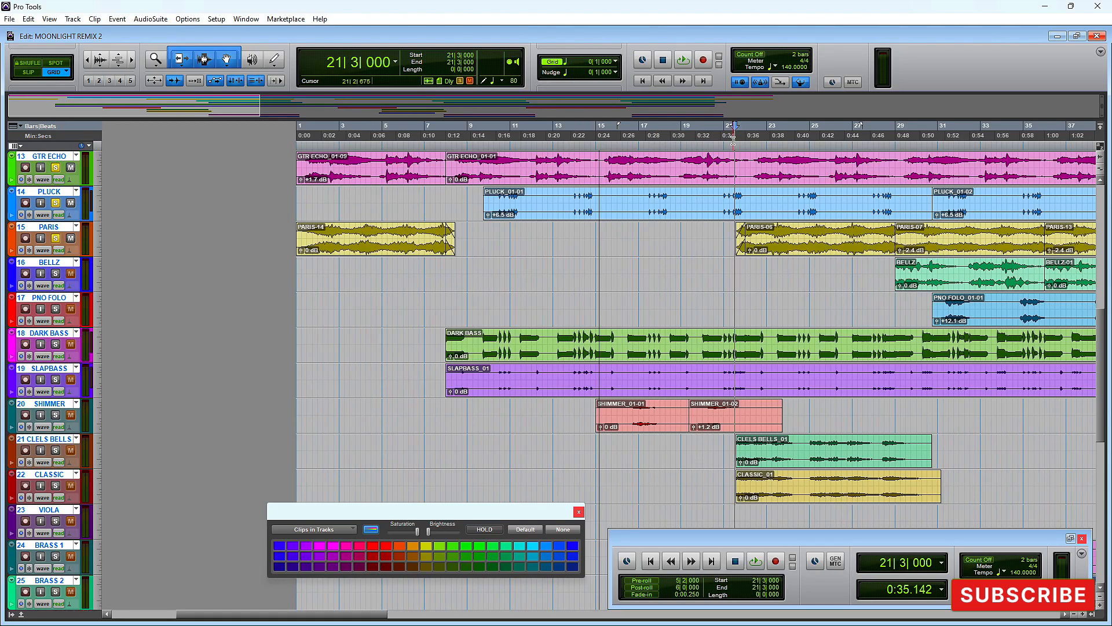
{"action": "left_click", "coordinate": [768, 243]}
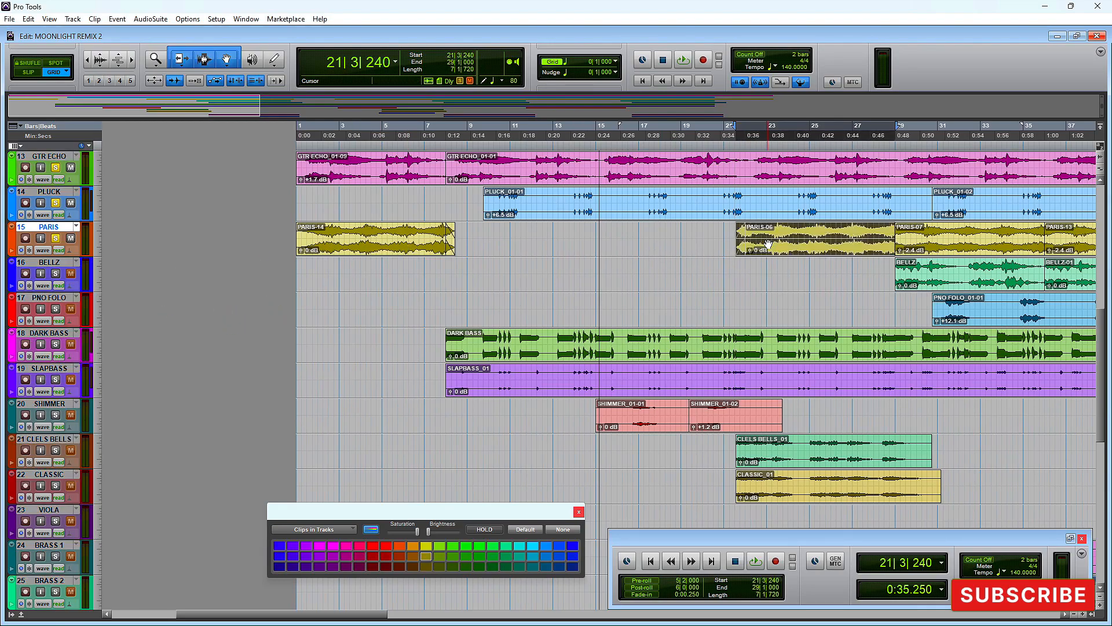
{"action": "key", "text": "ctrl+equal"}
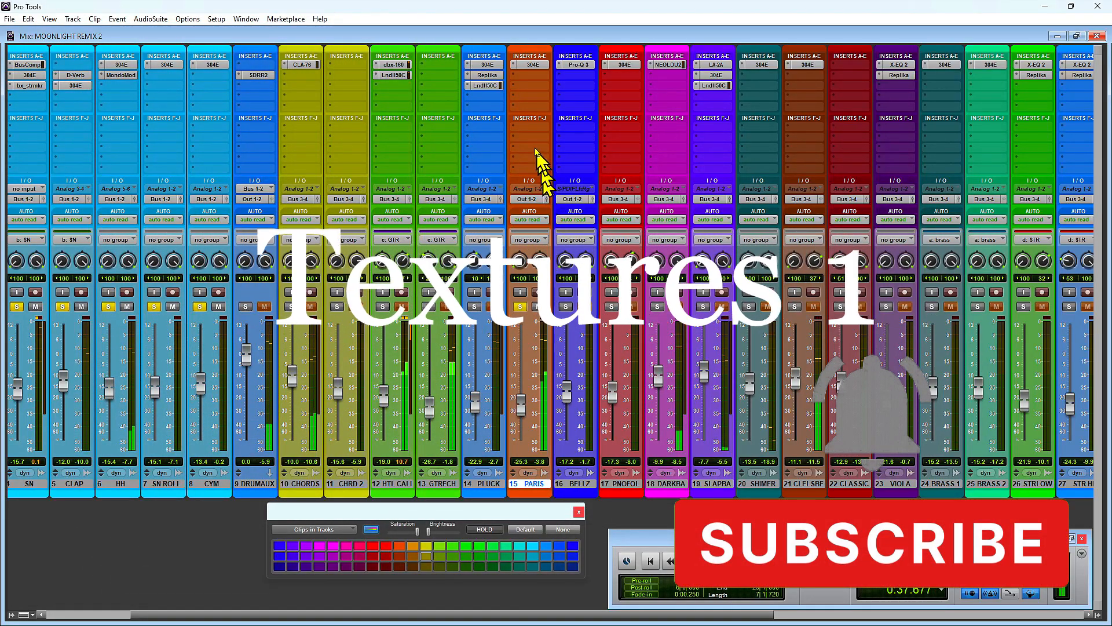
{"action": "left_click", "coordinate": [530, 65]}
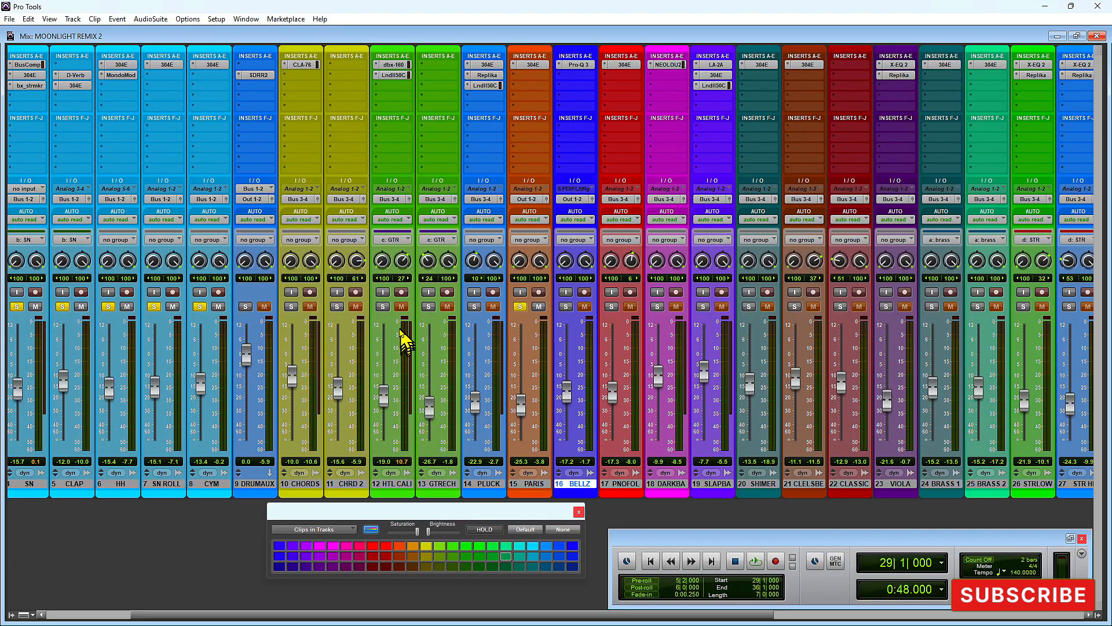
Step: Add the tracks from CHORDS through PLUCK to the soloed PARIS track, and play the selected BELLZ clip's range
{"action": "left_click_drag", "start_coordinate": [290, 307], "coordinate": [530, 309]}
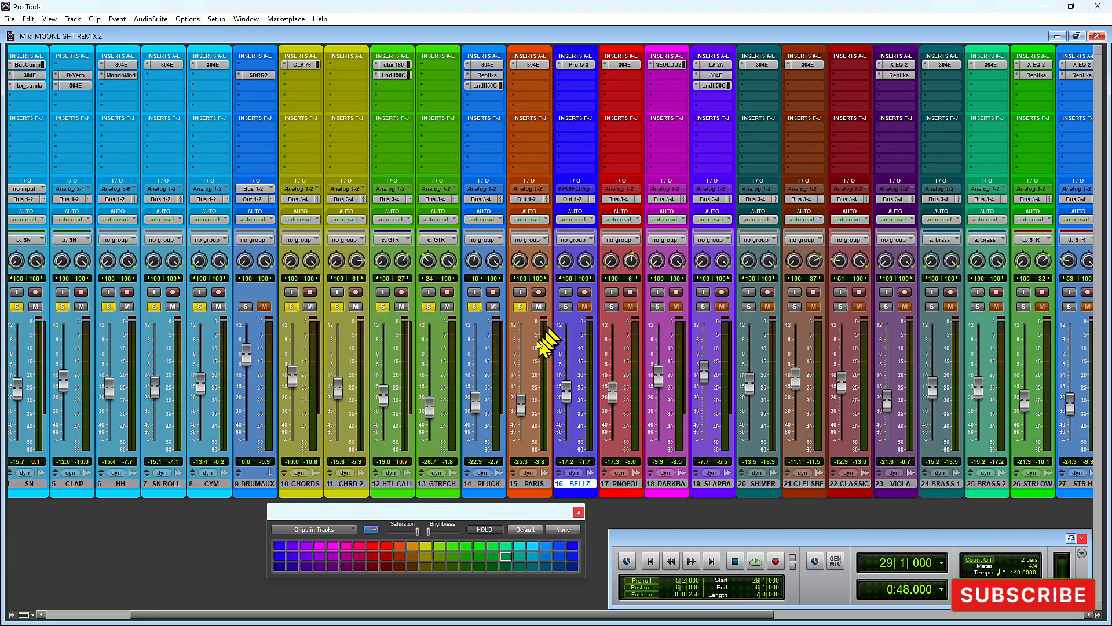
{"action": "key", "text": "space"}
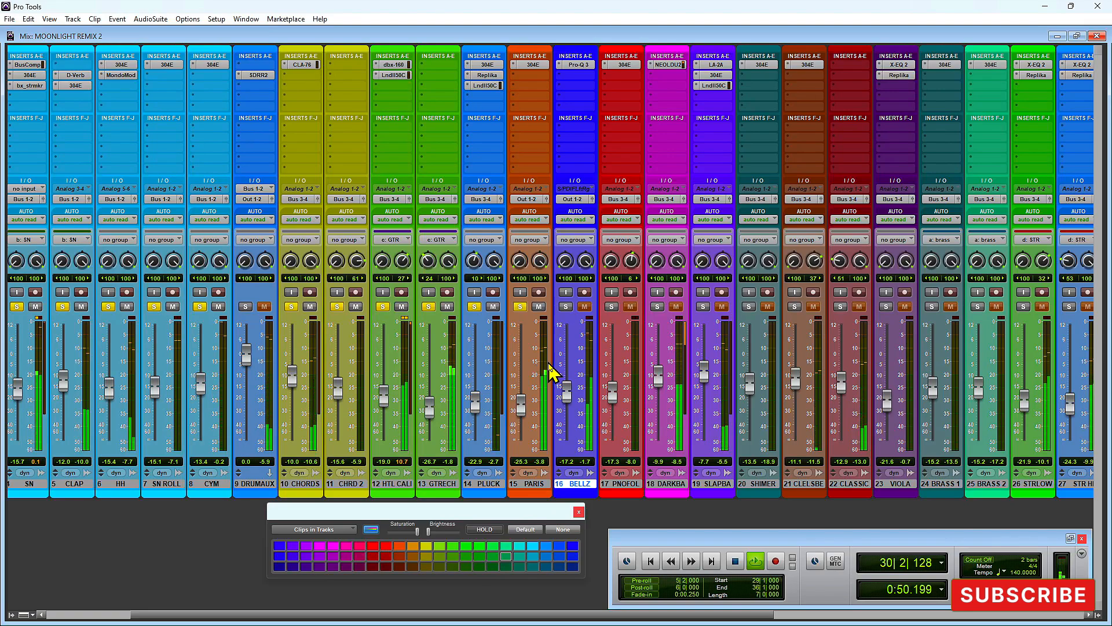
{"action": "key", "text": "ctrl+equal"}
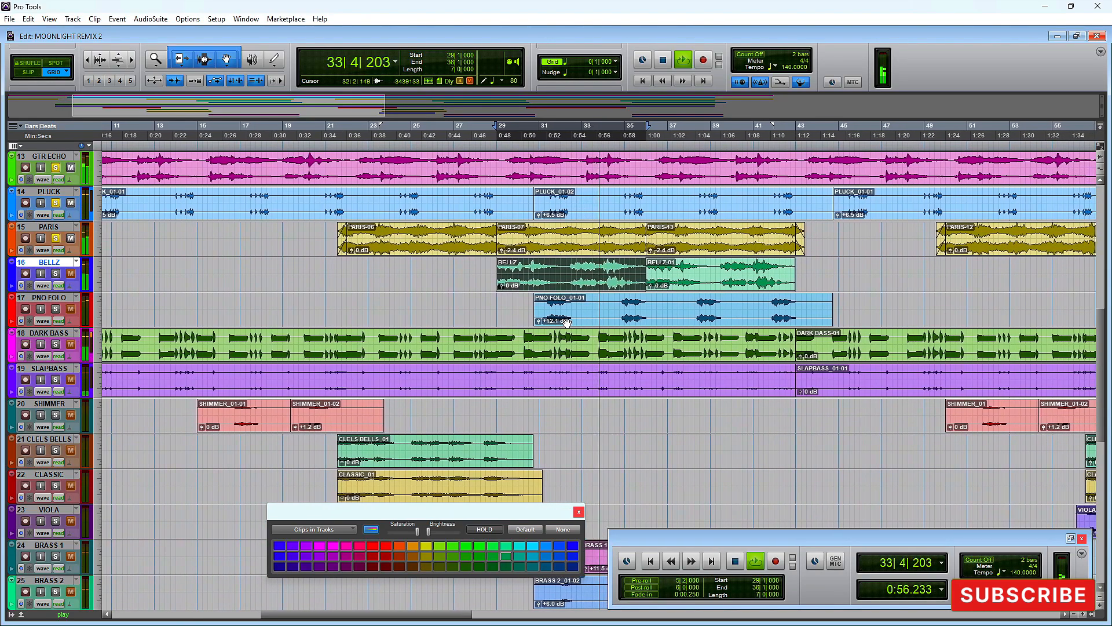
{"action": "key", "text": "space"}
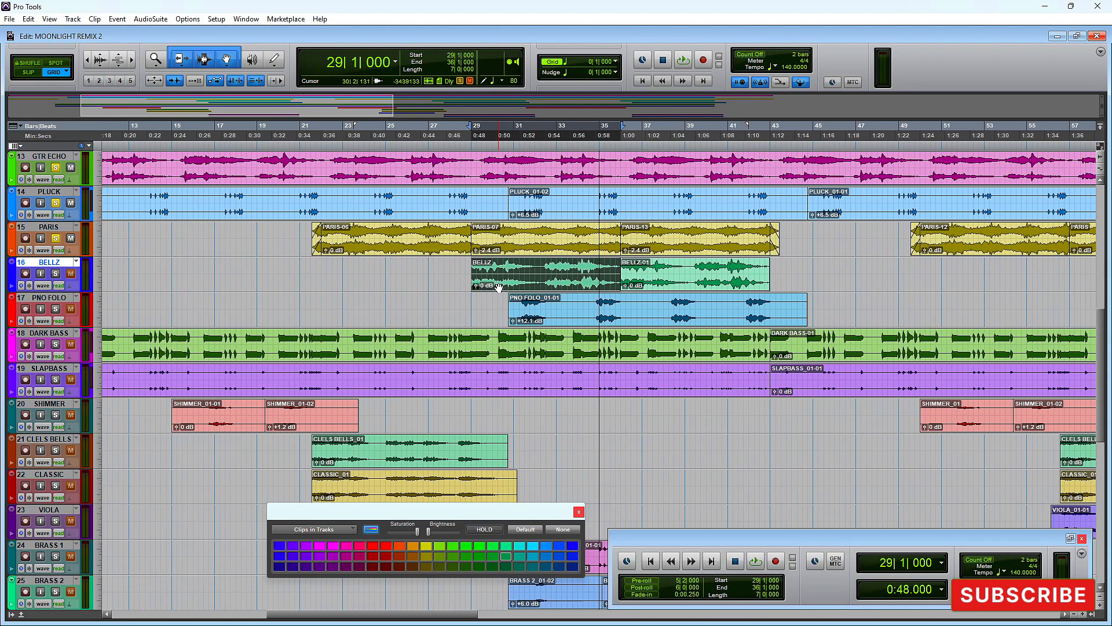
Step: Solo the BELLZ track in the Mix window, and inspect the mid and high-shelf bands of its Pro-Q 3 equalizer
{"action": "key", "text": "ctrl+equal"}
{"action": "left_click", "coordinate": [566, 307]}
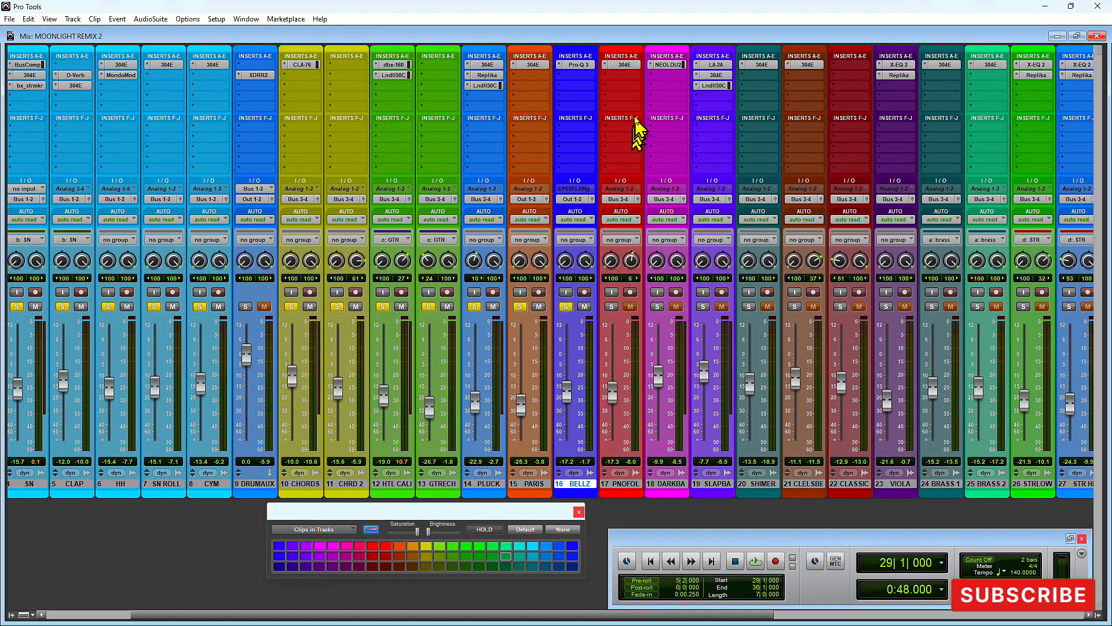
{"action": "left_click", "coordinate": [576, 65]}
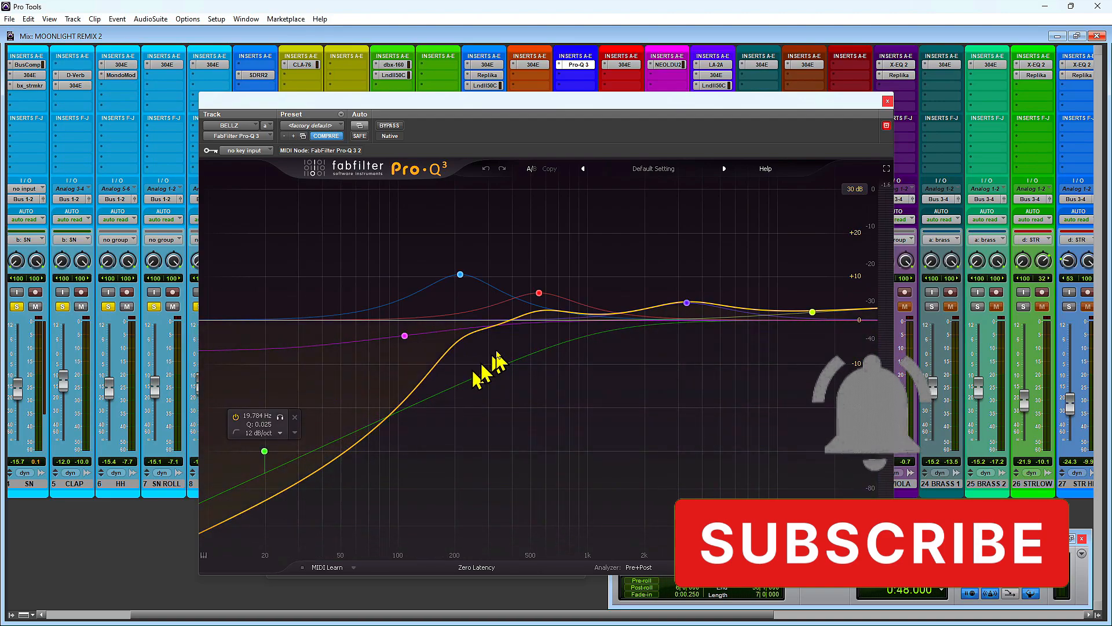
{"action": "left_click", "coordinate": [539, 294]}
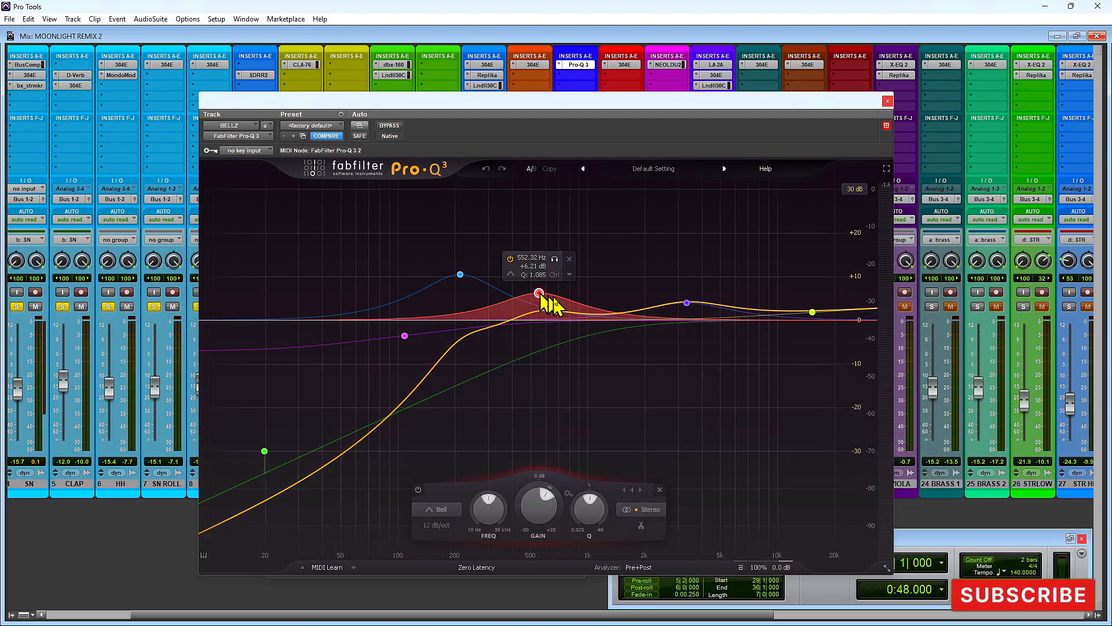
{"action": "left_click", "coordinate": [688, 304]}
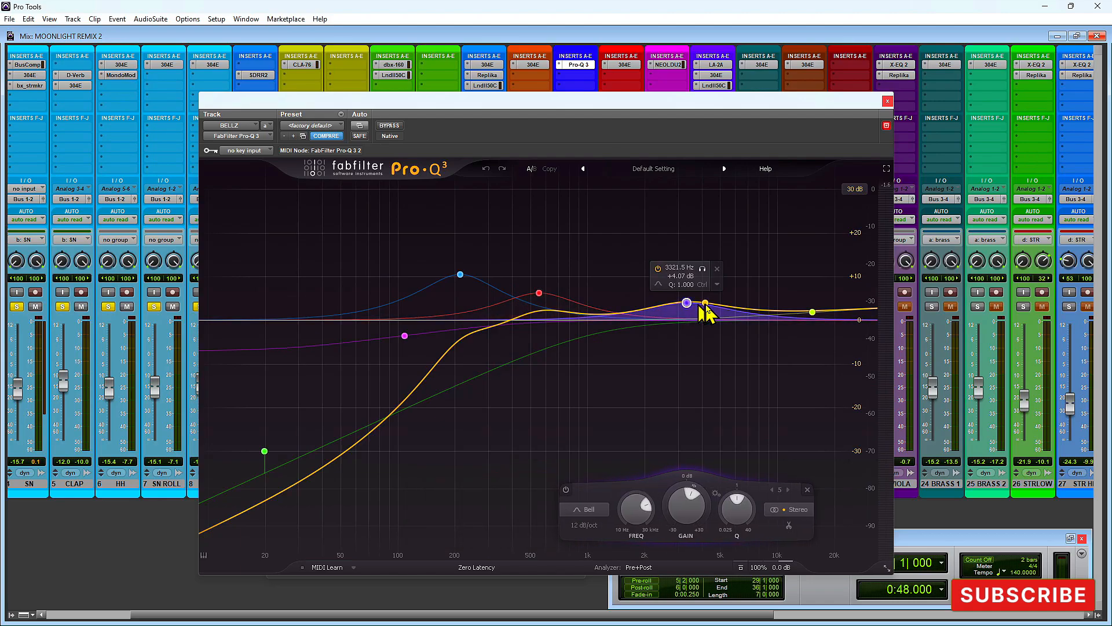
{"action": "left_click_drag", "start_coordinate": [745, 310], "coordinate": [819, 312]}
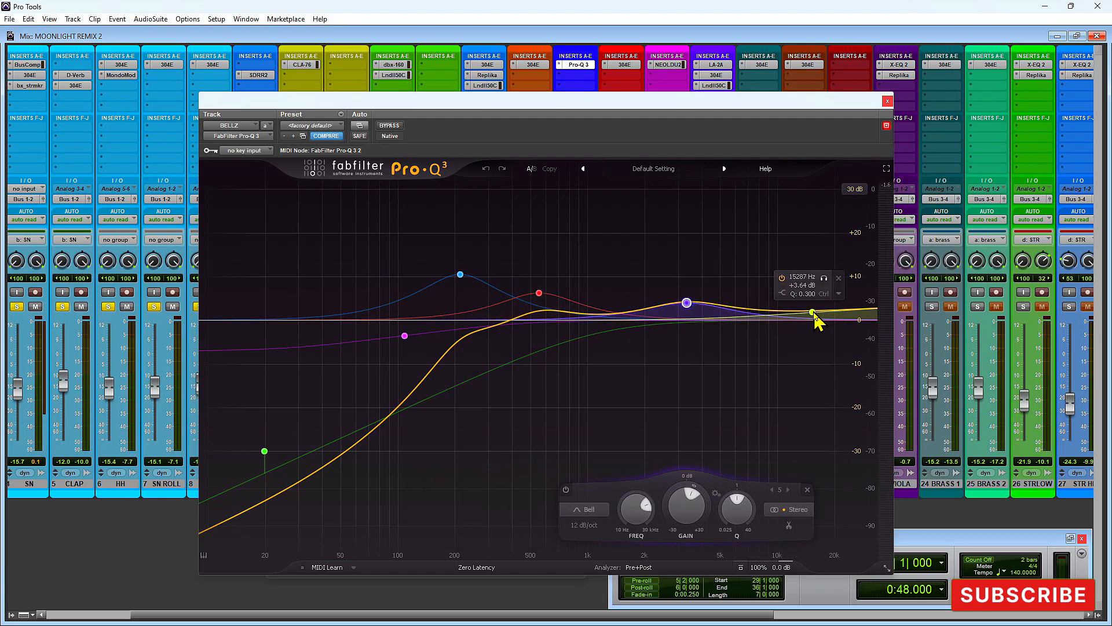
{"action": "left_click", "coordinate": [812, 313]}
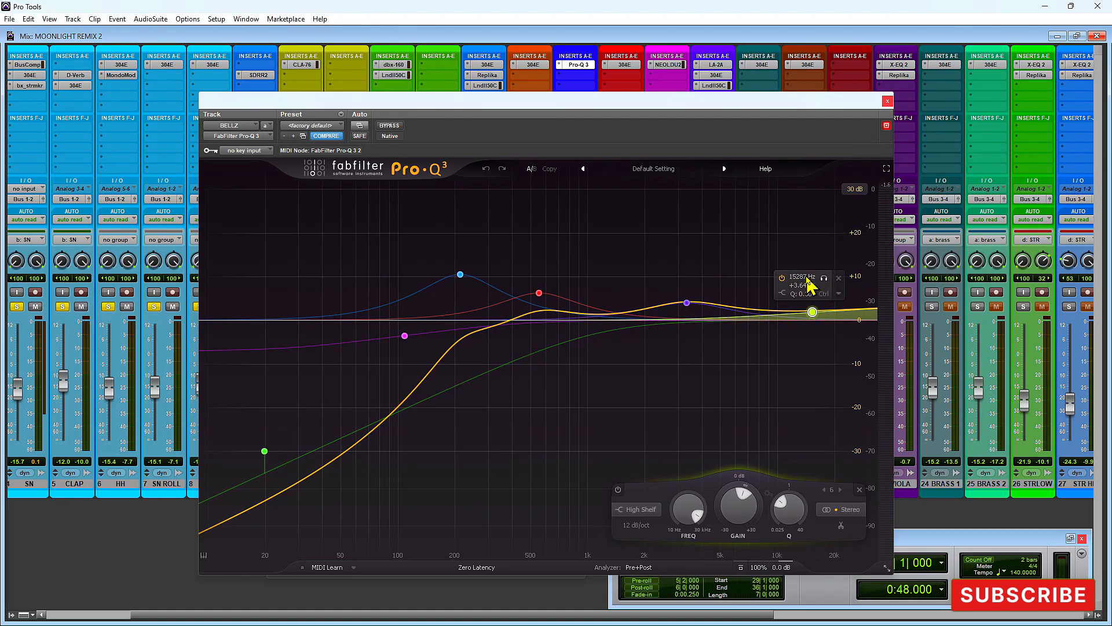
{"action": "left_click", "coordinate": [887, 101]}
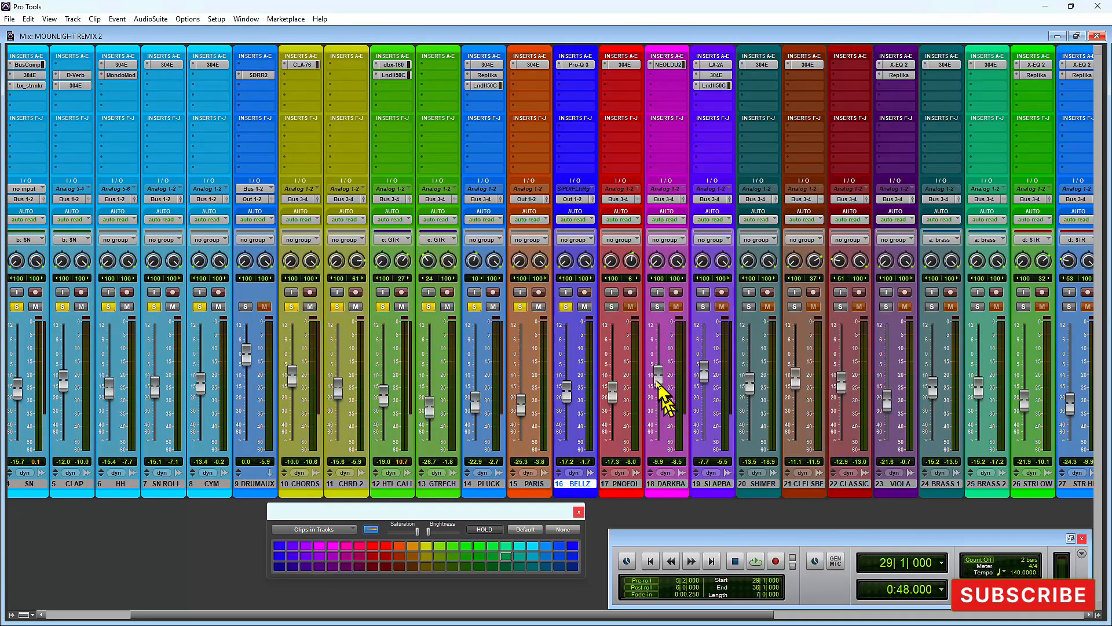
Step: Play the BELLZ passage and take the guitars, chords, PLUCK and PARIS tracks out of solo to hear the bells alone
{"action": "key", "text": "space"}
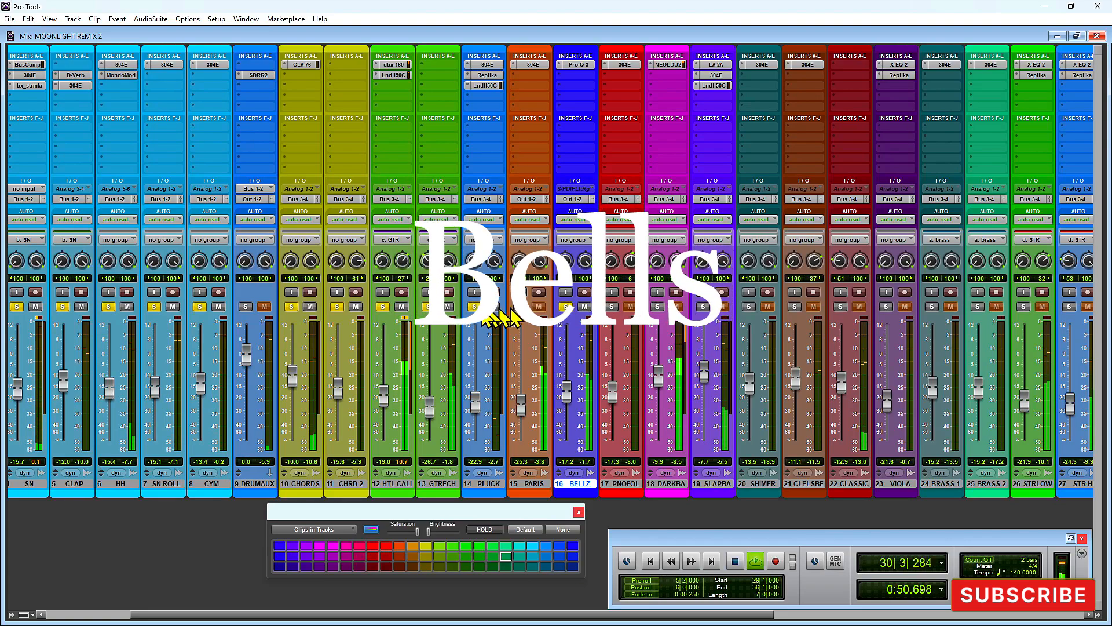
{"action": "left_click", "coordinate": [429, 306]}
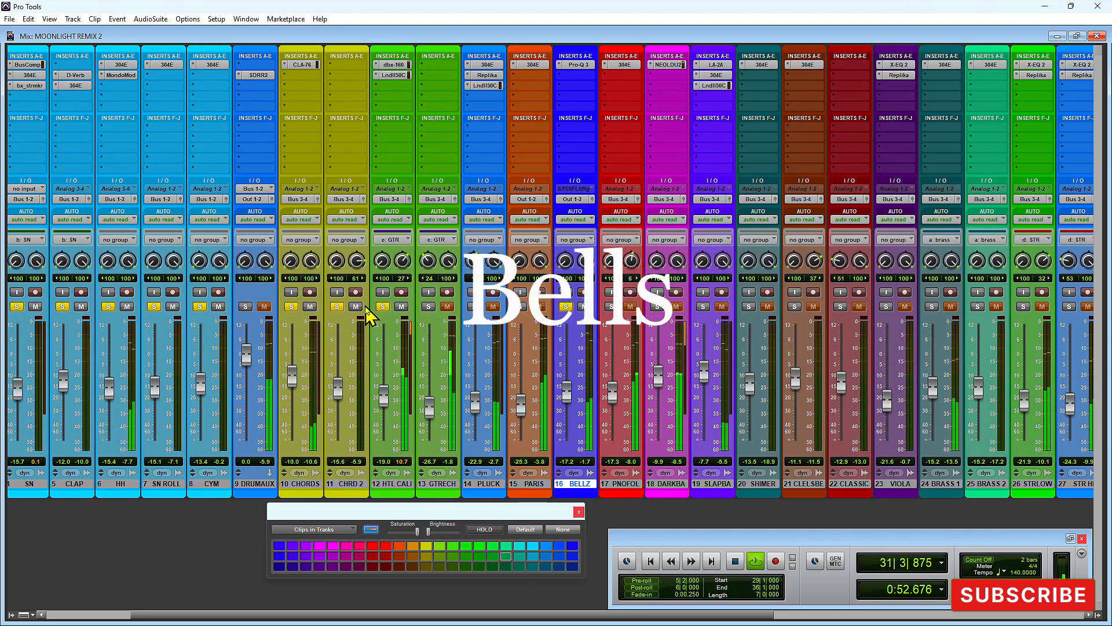
{"action": "left_click", "coordinate": [384, 306]}
{"action": "key", "text": "space"}
{"action": "left_click", "coordinate": [336, 307]}
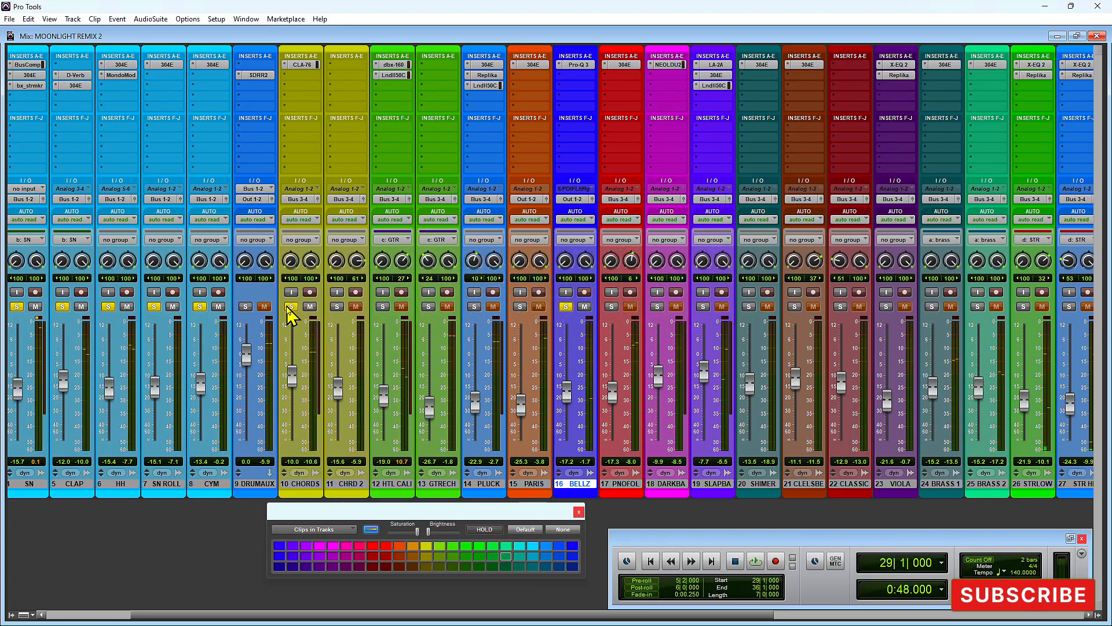
{"action": "key", "text": "space"}
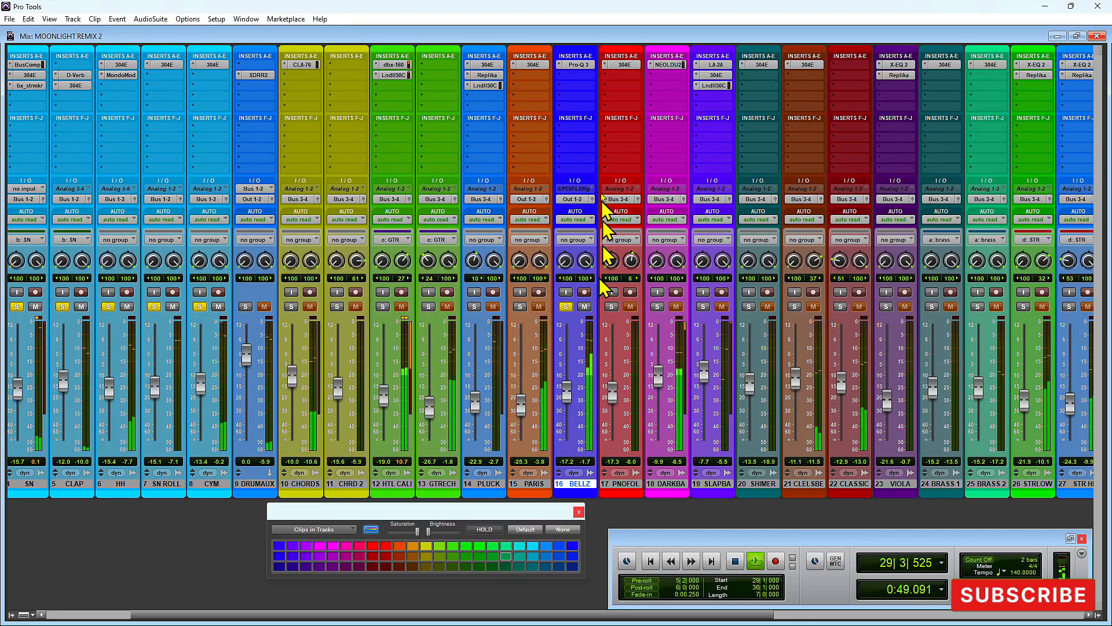
Step: Inspect the live spectrum in the BELLZ track's Pro-Q 3 while the clip plays, and close the plug-in
{"action": "left_click", "coordinate": [576, 64]}
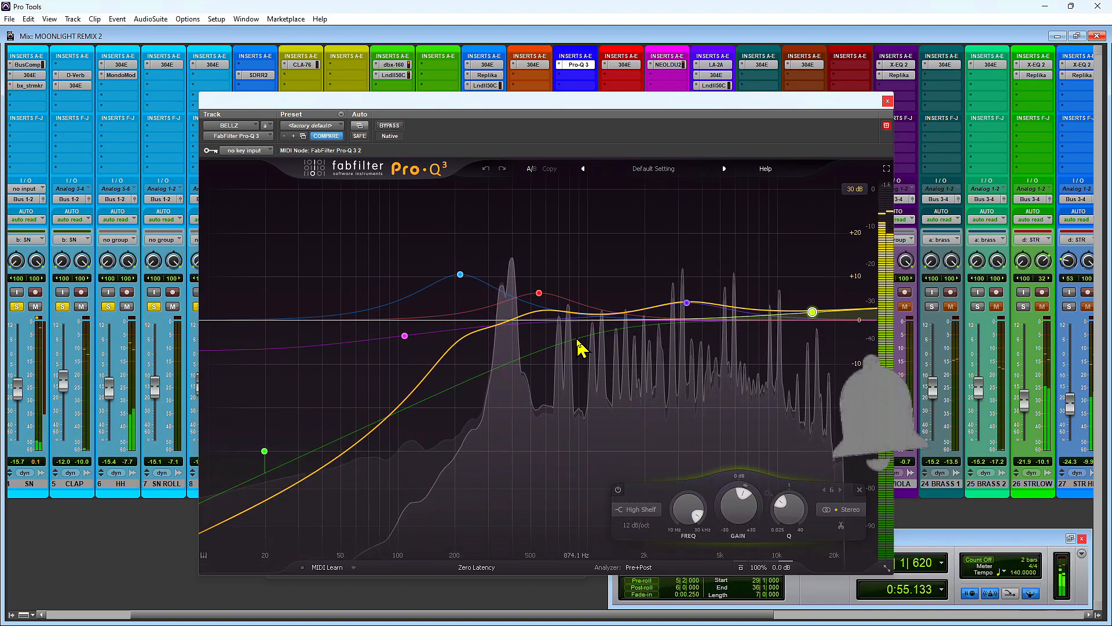
{"action": "left_click_drag", "start_coordinate": [578, 341], "coordinate": [805, 198]}
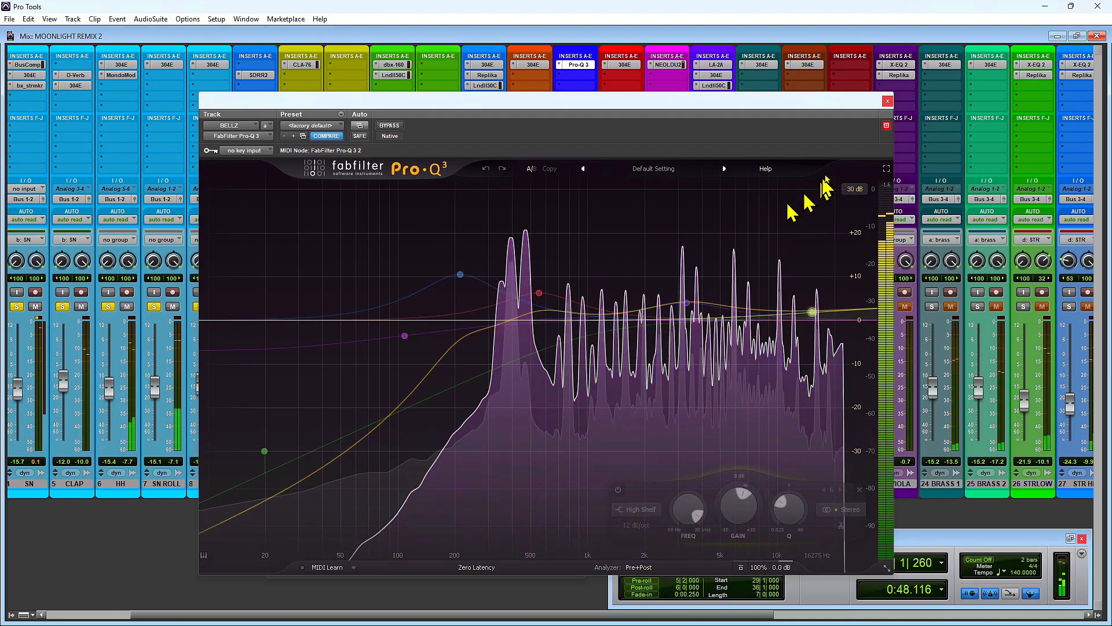
{"action": "left_click", "coordinate": [887, 101]}
Step: Bring PARIS, PLUCK, the guitars and both chord tracks back into solo during playback, trying DRUM AUX in solo briefly
{"action": "left_click", "coordinate": [520, 306]}
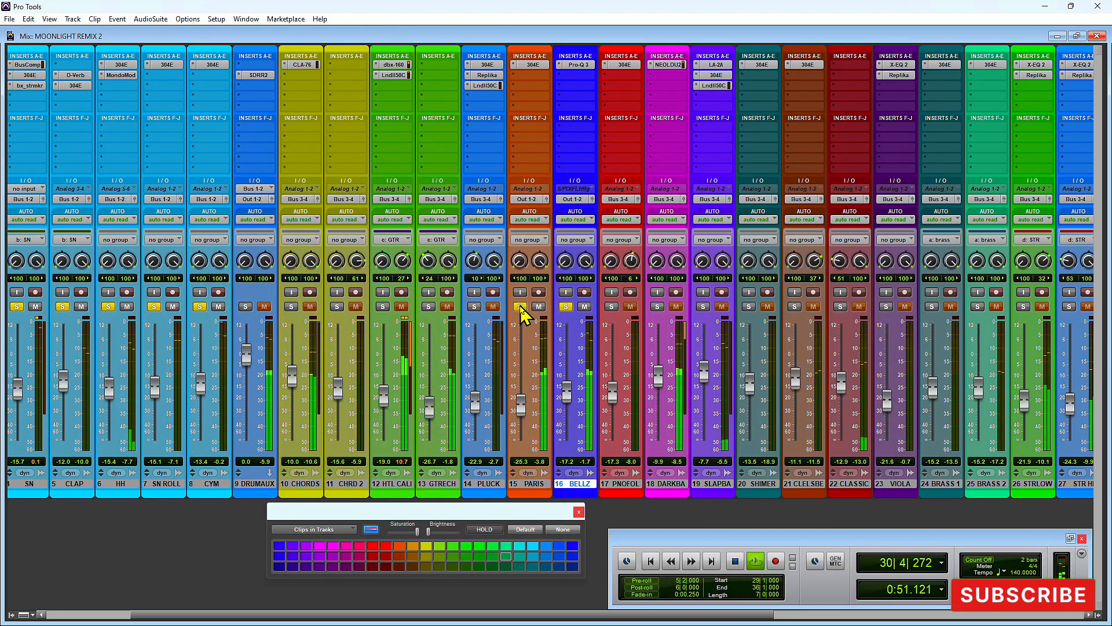
{"action": "left_click", "coordinate": [474, 306]}
{"action": "left_click", "coordinate": [428, 306]}
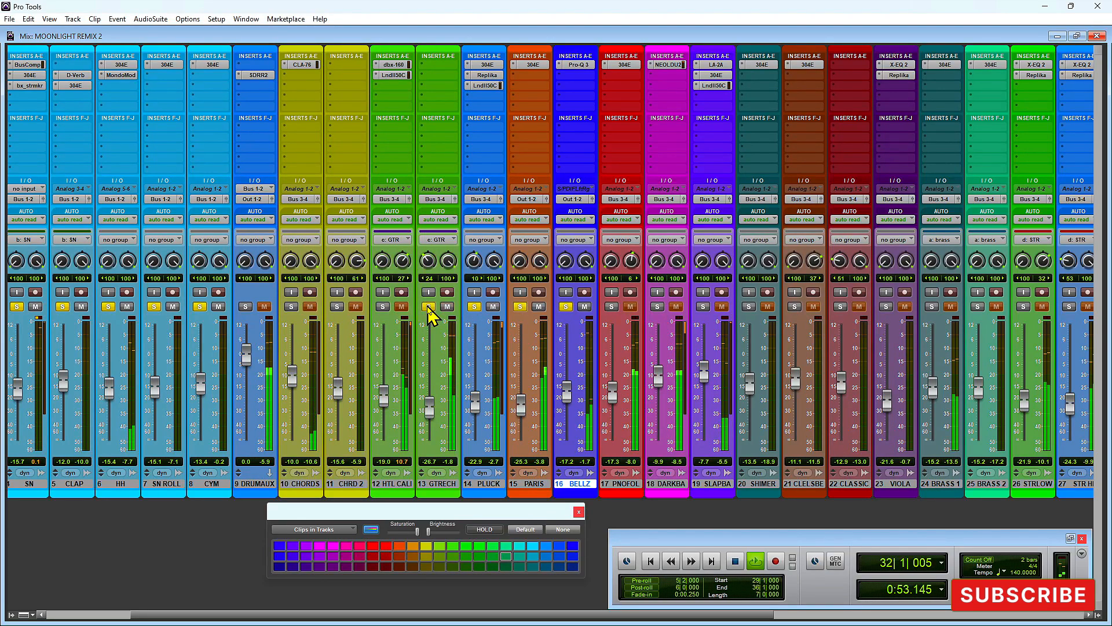
{"action": "left_click", "coordinate": [383, 306]}
{"action": "left_click", "coordinate": [338, 306]}
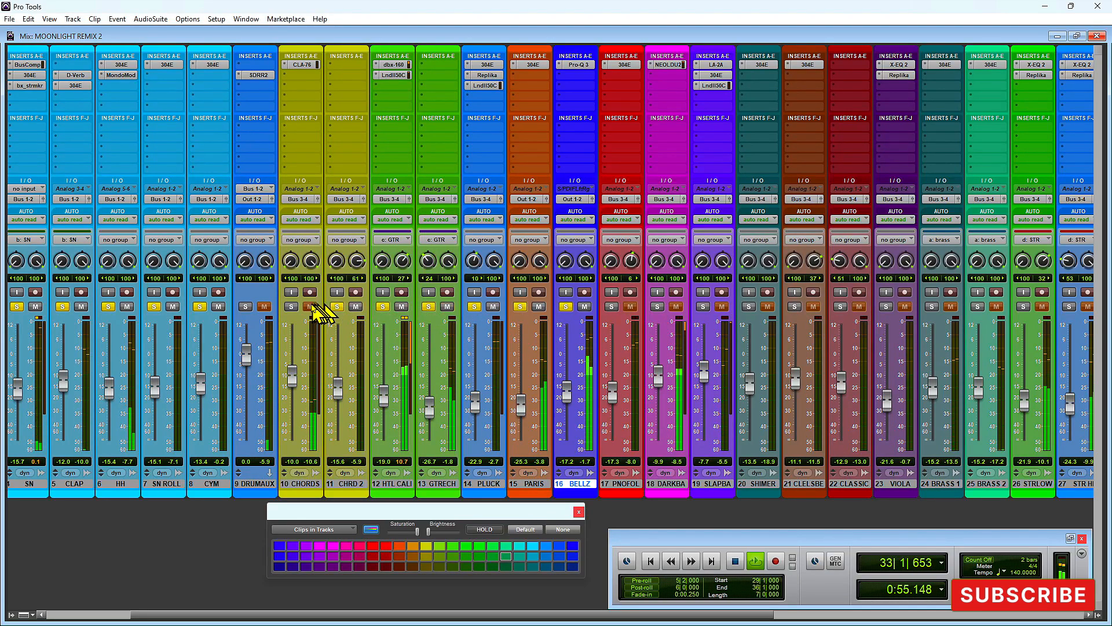
{"action": "left_click", "coordinate": [292, 306]}
{"action": "left_click", "coordinate": [246, 307]}
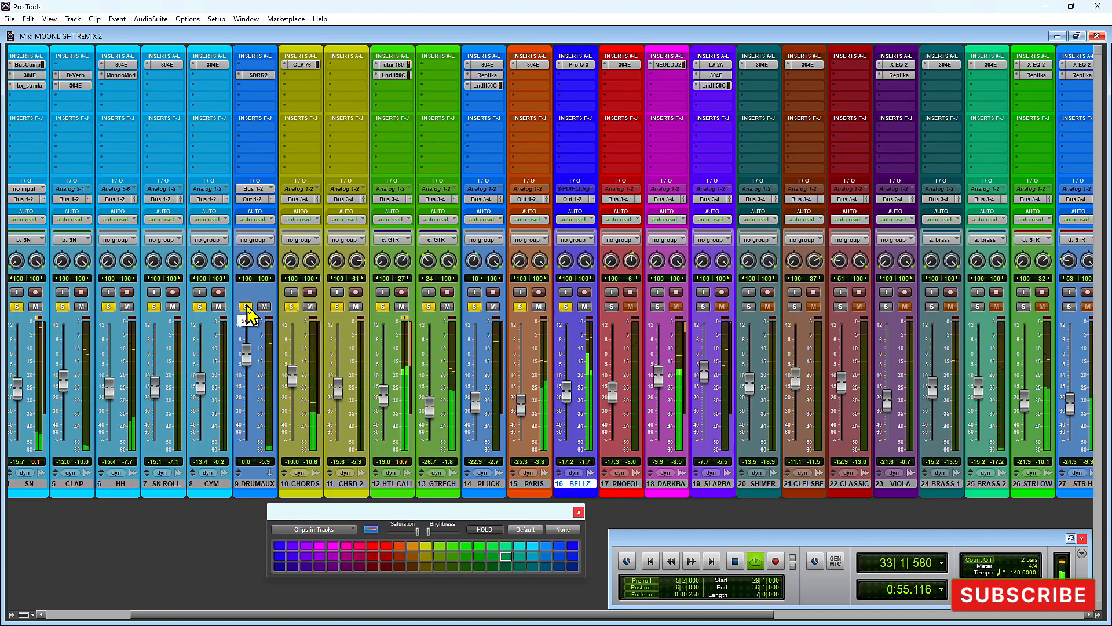
{"action": "left_click", "coordinate": [246, 307]}
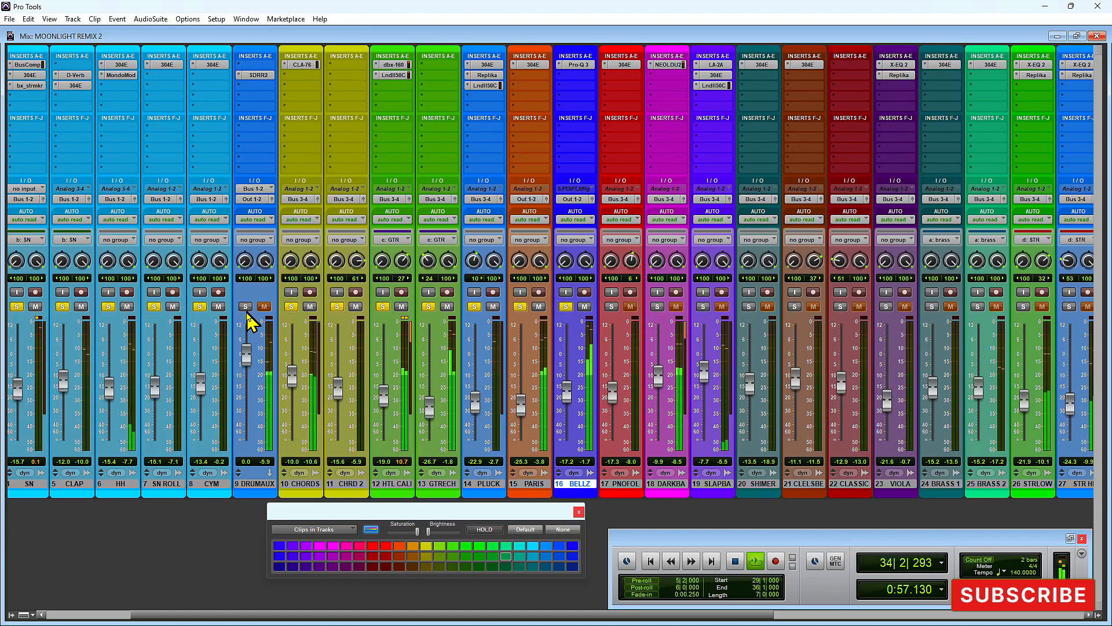
Step: Stop playback to select the PNO FOLO_01-01 clip in the Edit window, and open its track's 304E equalizer in the Mix window
{"action": "key", "text": "ctrl+equal"}
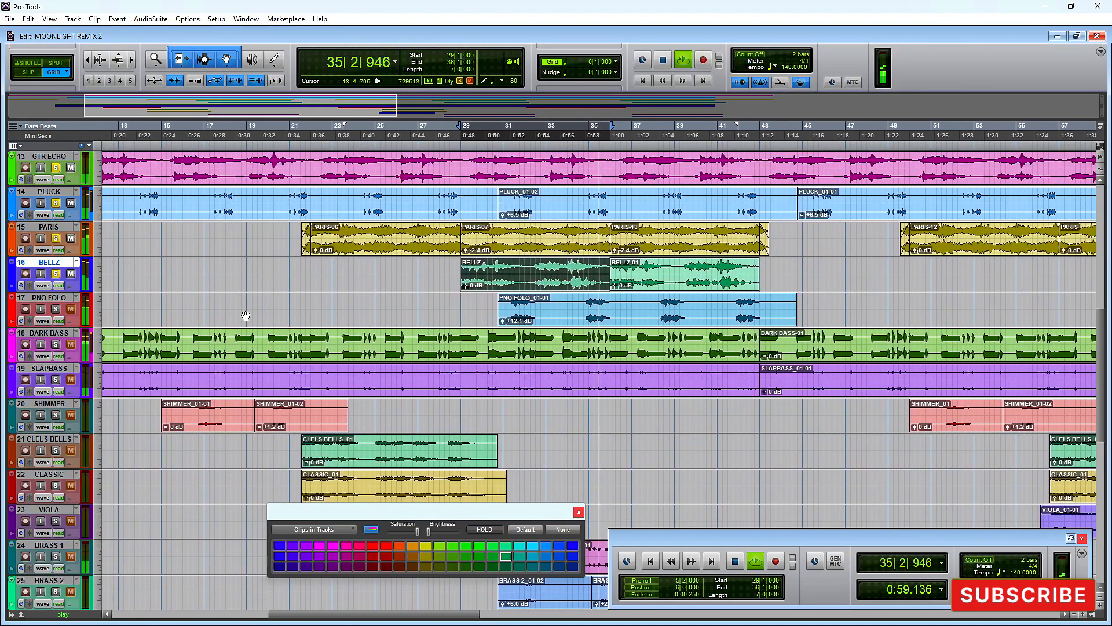
{"action": "key", "text": "space"}
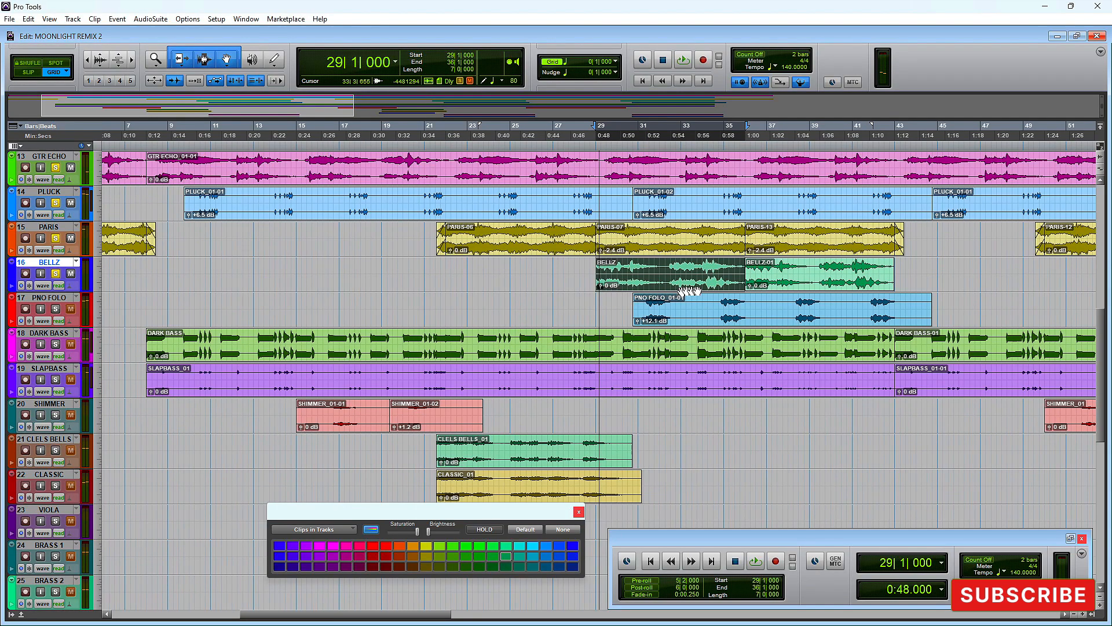
{"action": "left_click", "coordinate": [661, 326]}
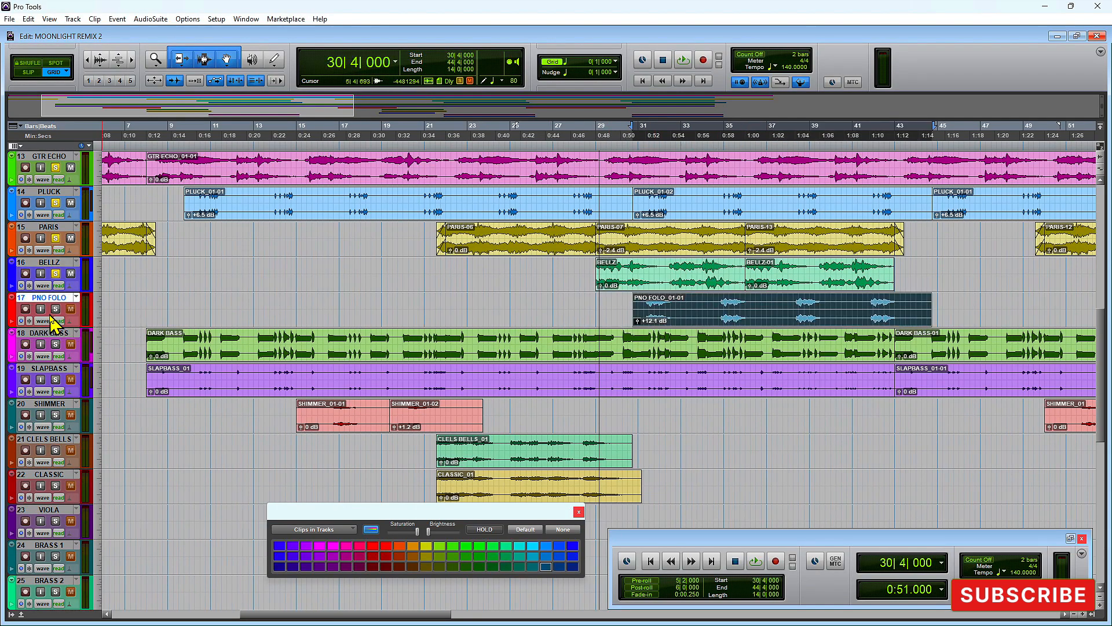
{"action": "key", "text": "ctrl+equal"}
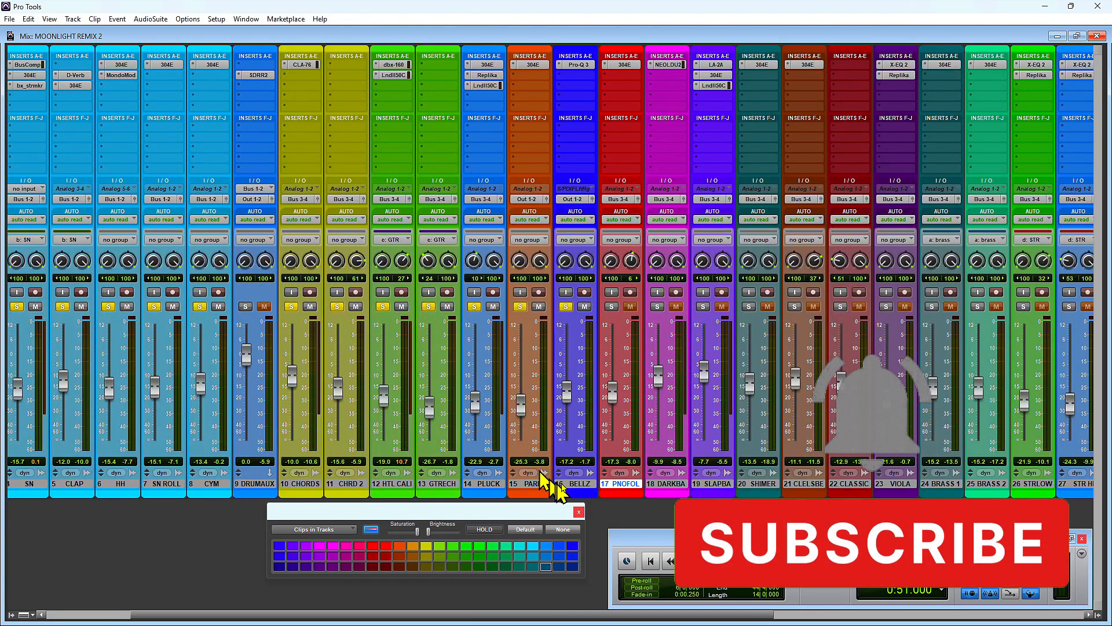
{"action": "left_click", "coordinate": [624, 66]}
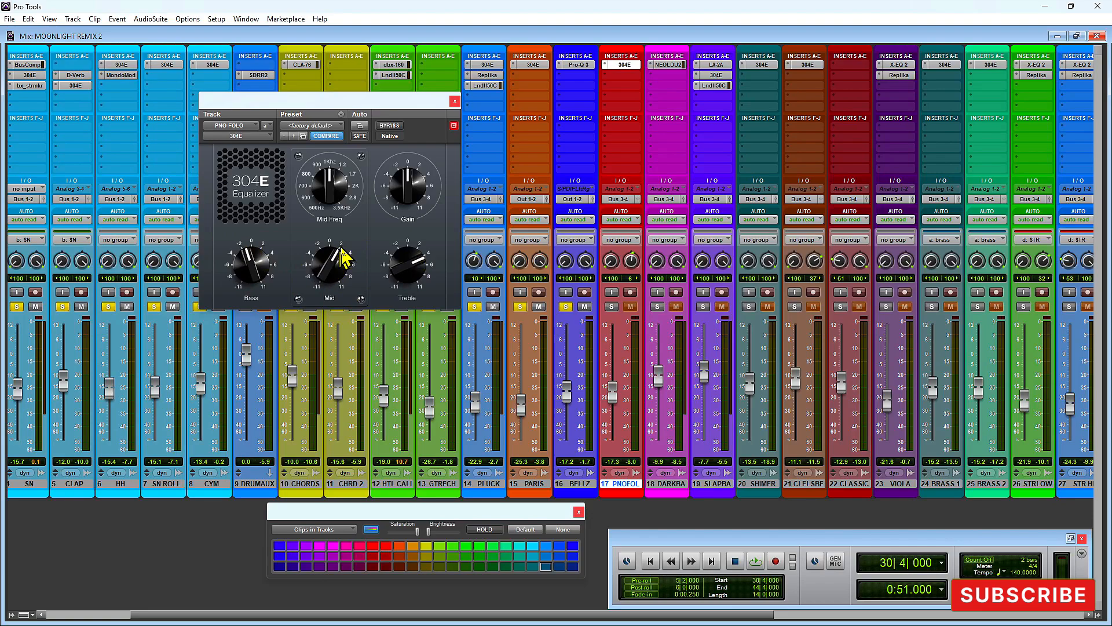
Step: Close the PNO FOLO equalizer and play the passage from bar 30, trying DRUM AUX in solo briefly
{"action": "left_click", "coordinate": [455, 102]}
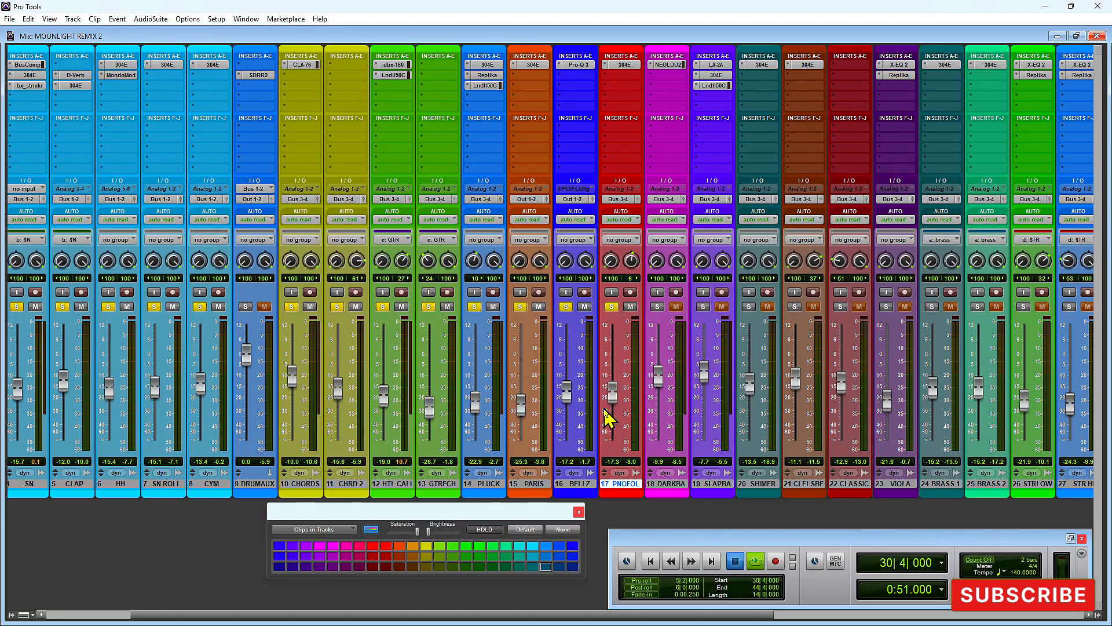
{"action": "key", "text": "space"}
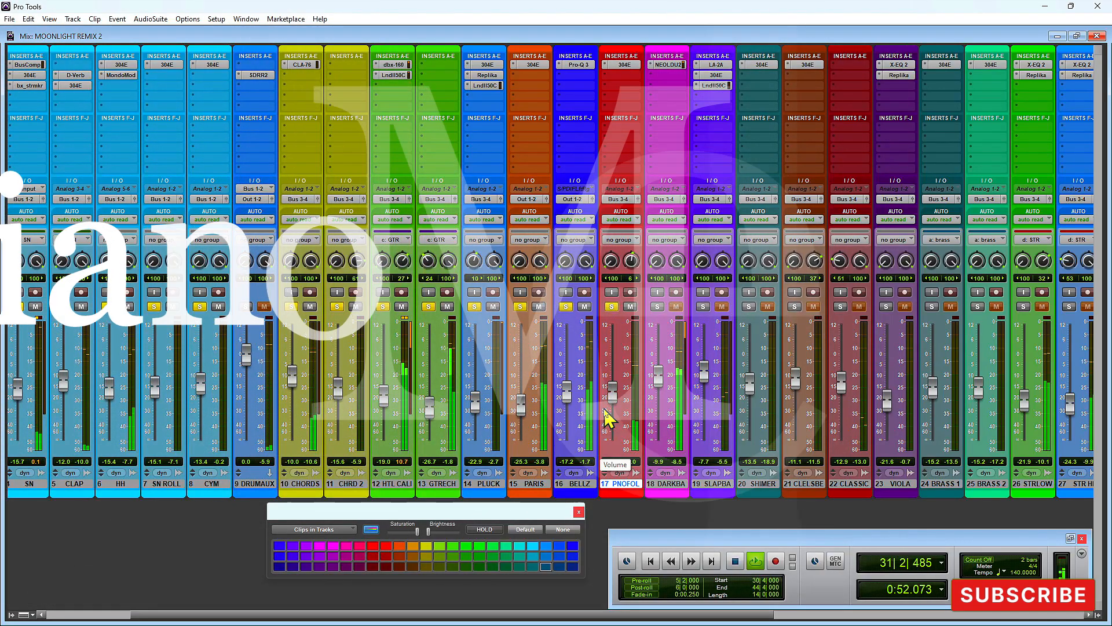
{"action": "key", "text": "space"}
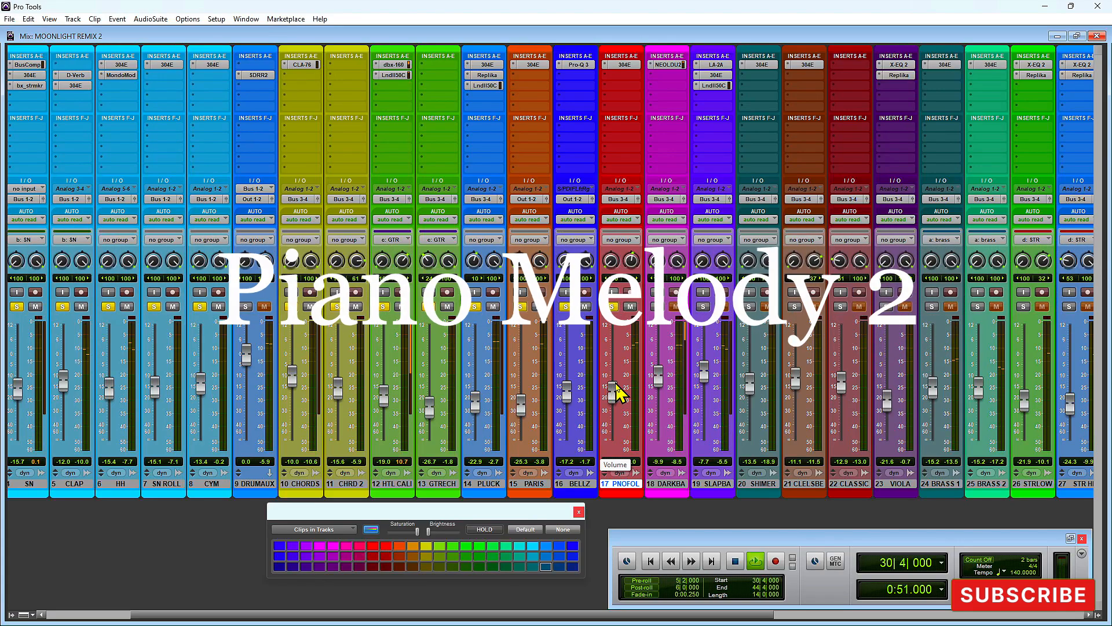
{"action": "key", "text": "space"}
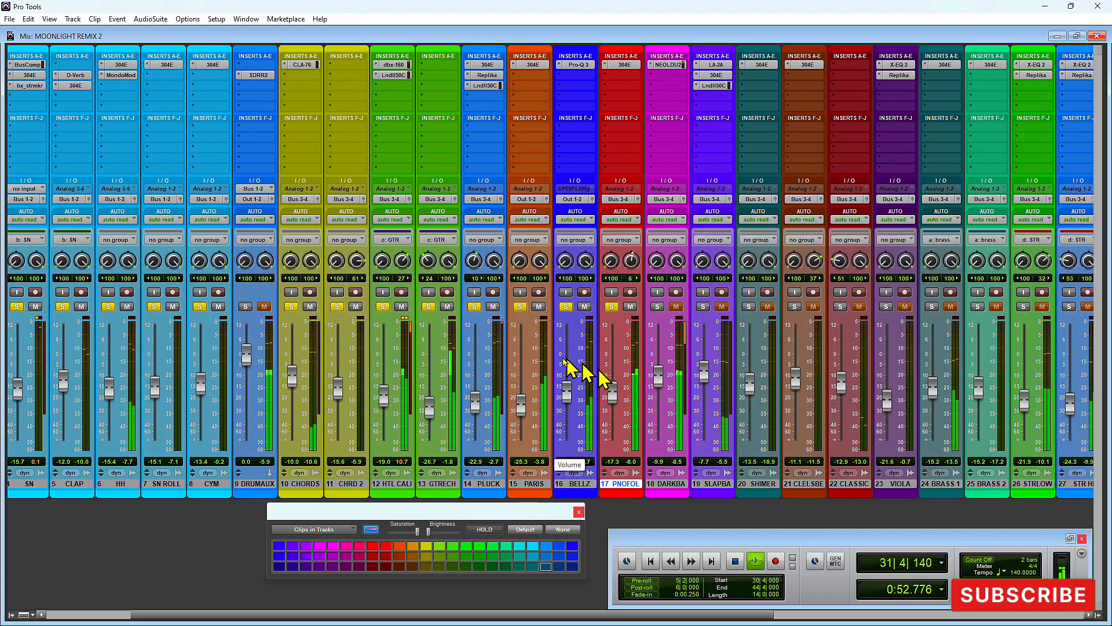
{"action": "left_click", "coordinate": [245, 307]}
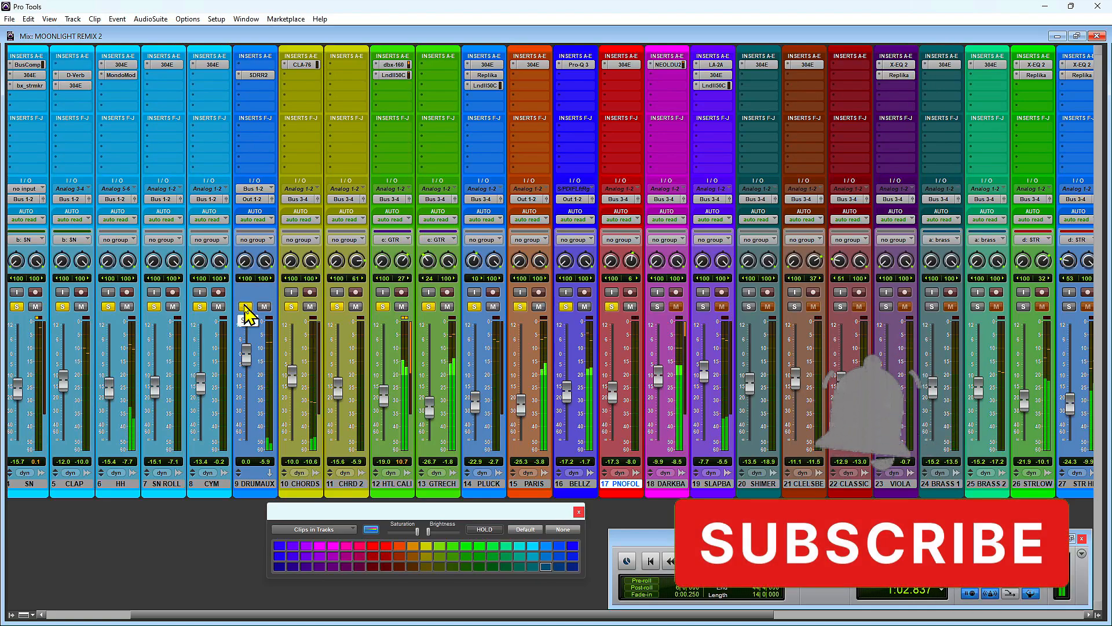
{"action": "left_click", "coordinate": [246, 308]}
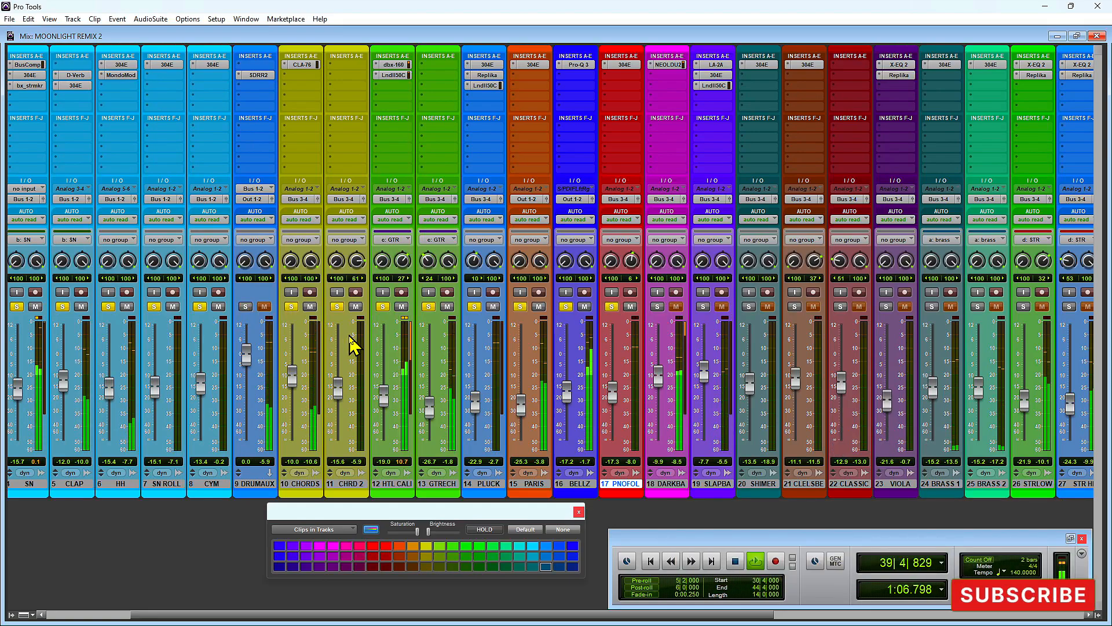
{"action": "key", "text": "space"}
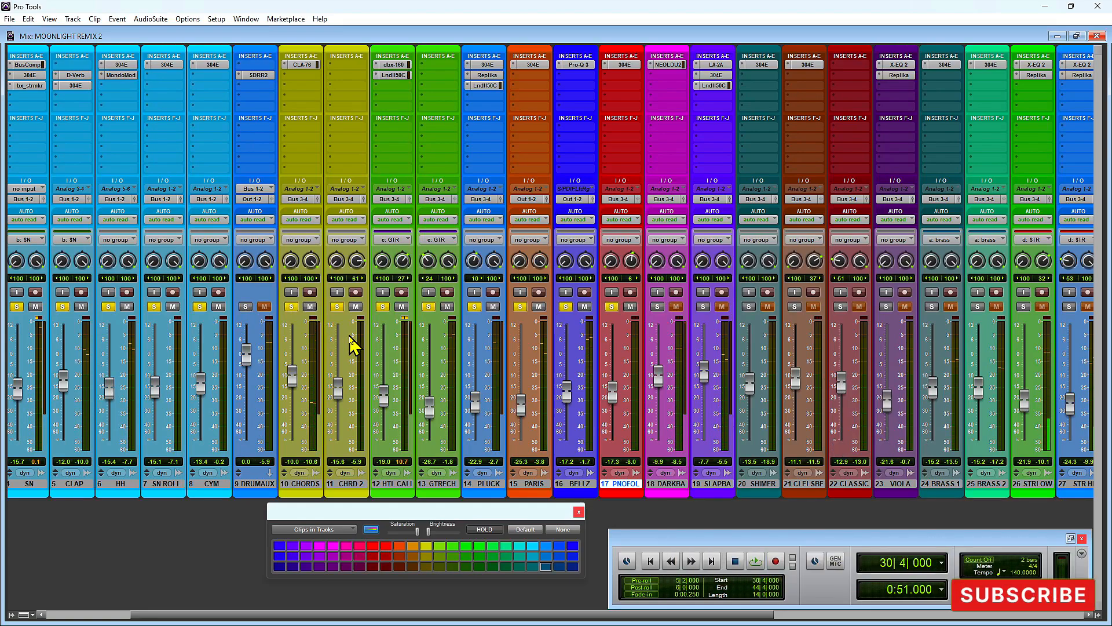
Step: Put the SHIMMER track in solo in the Edit window and play its first clip from 14|3|000
{"action": "key", "text": "ctrl+equal"}
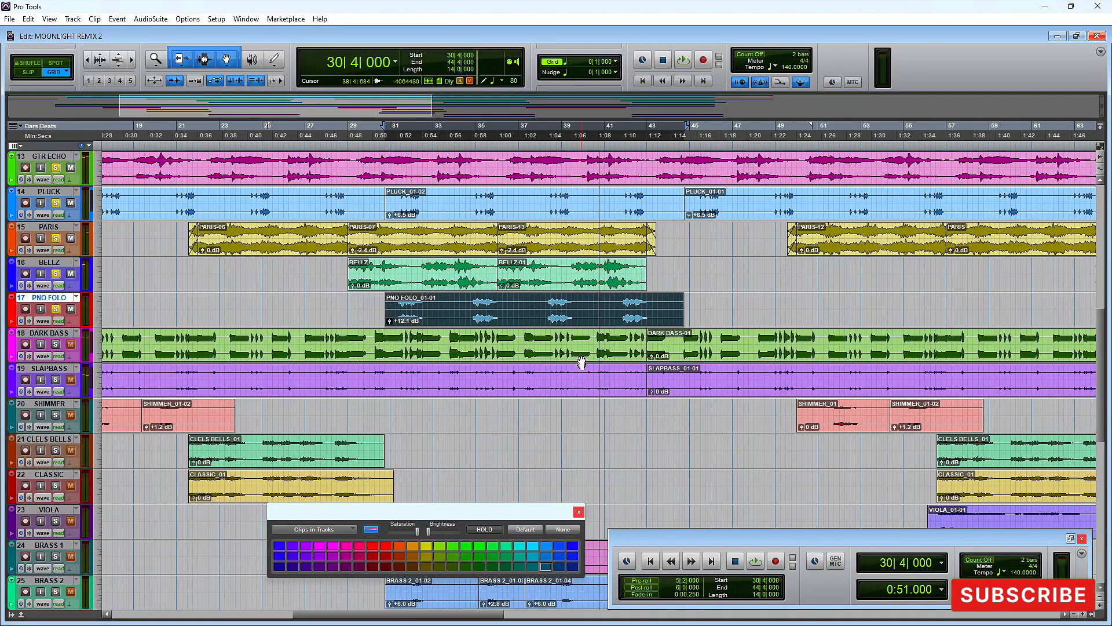
{"action": "scroll", "coordinate": [599, 339], "scroll_direction": "down", "scroll_amount": 1}
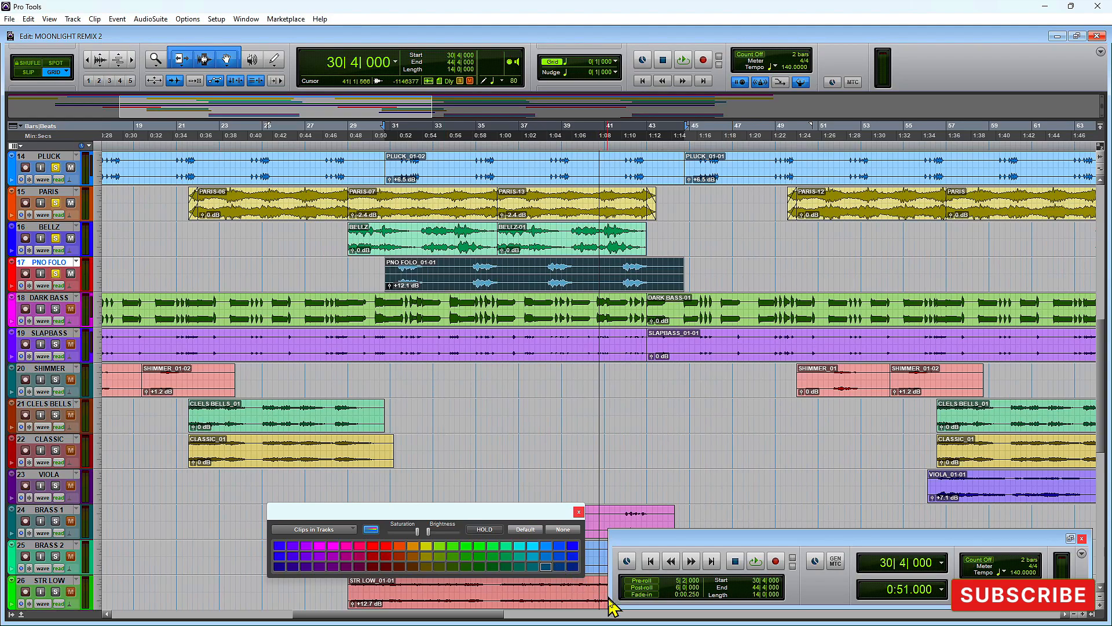
{"action": "left_click_drag", "start_coordinate": [486, 617], "coordinate": [382, 619]}
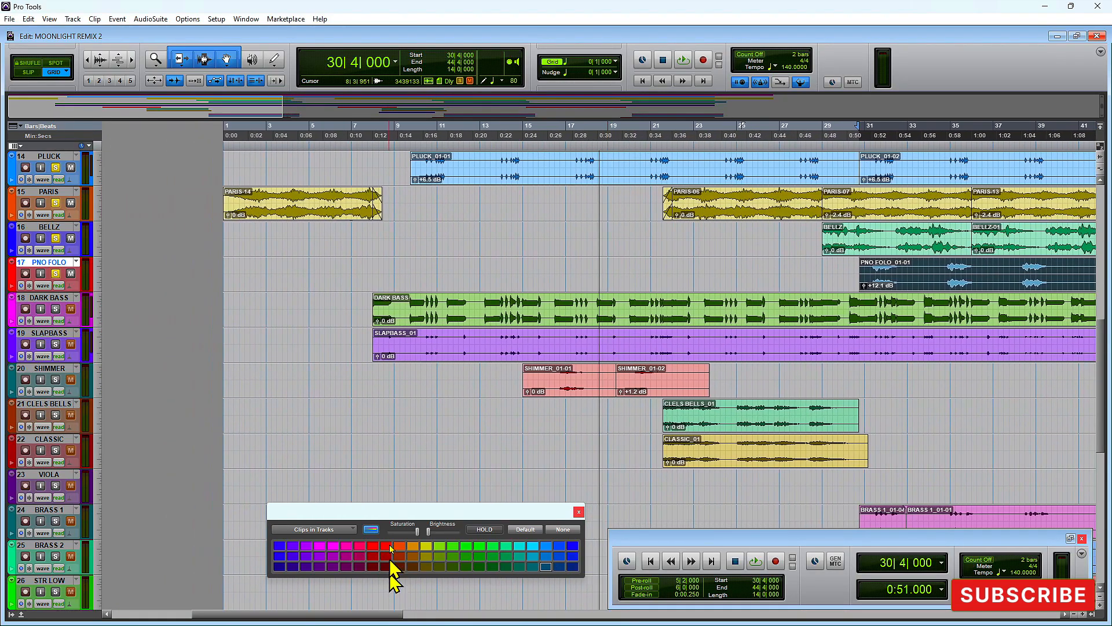
{"action": "left_click", "coordinate": [547, 390]}
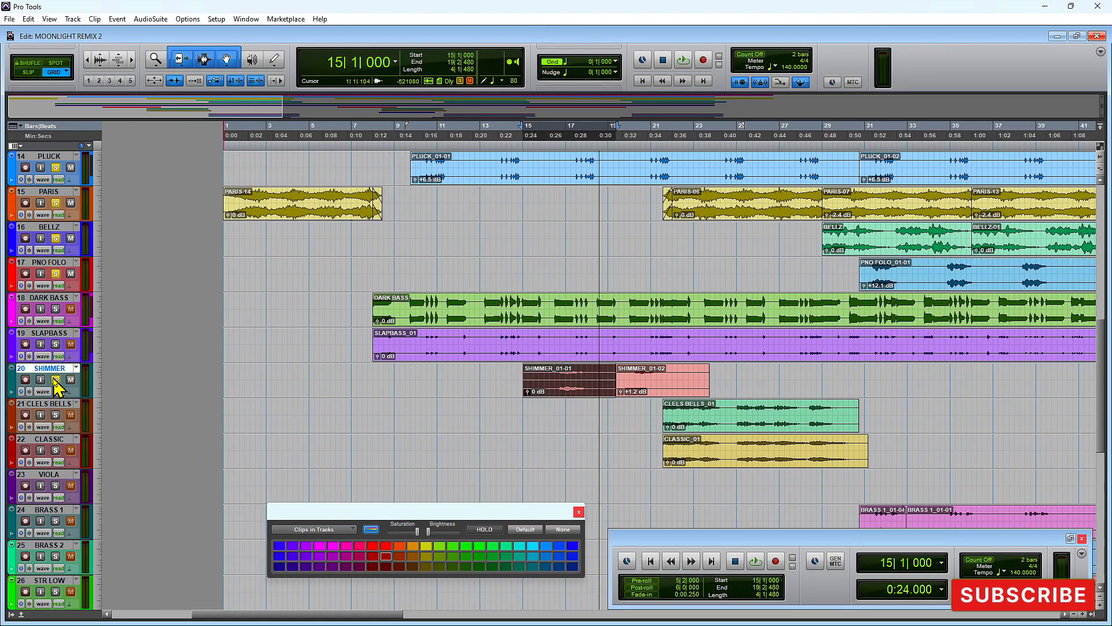
{"action": "left_click", "coordinate": [510, 376]}
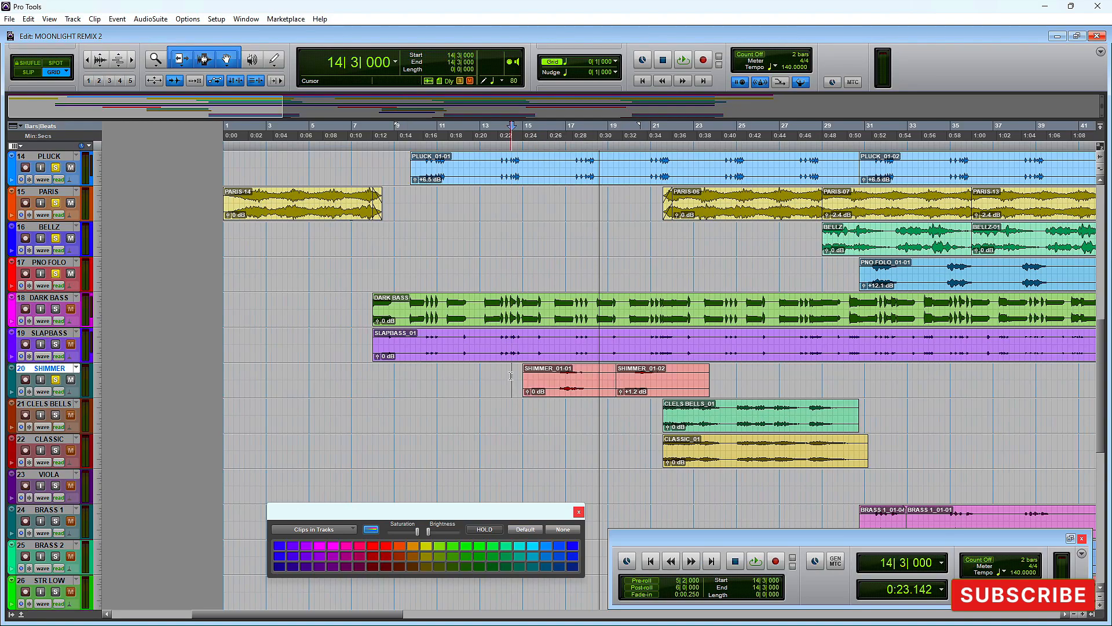
{"action": "key", "text": "space"}
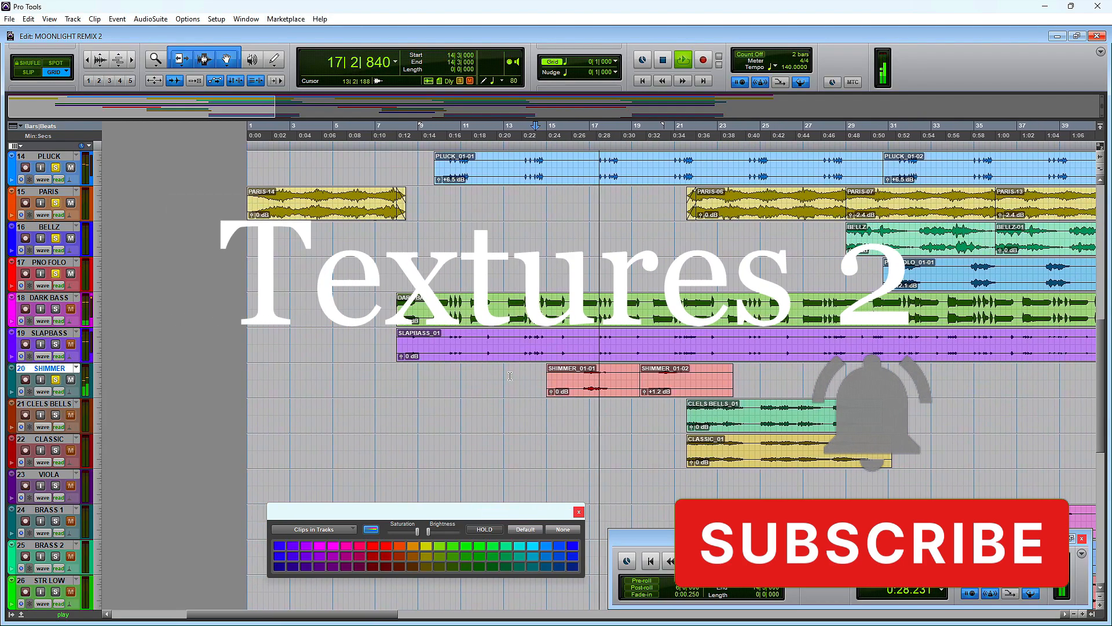
{"action": "key", "text": "space"}
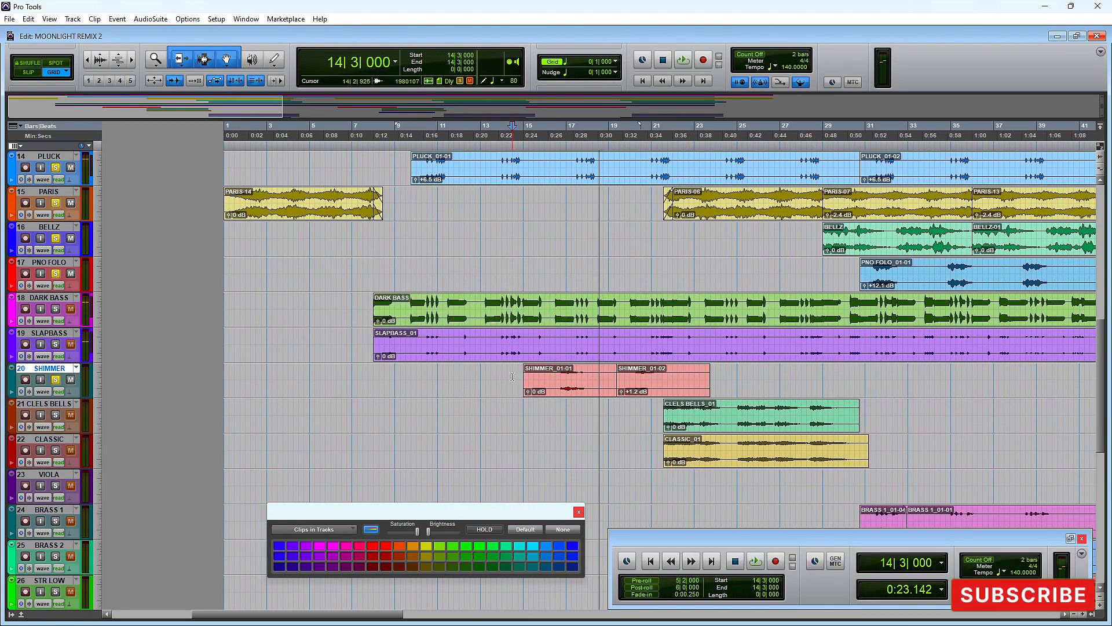
Step: Review the SHIMMER track's 304E equalizer in the Mix window, close it and listen to the passage again
{"action": "key", "text": "ctrl+equal"}
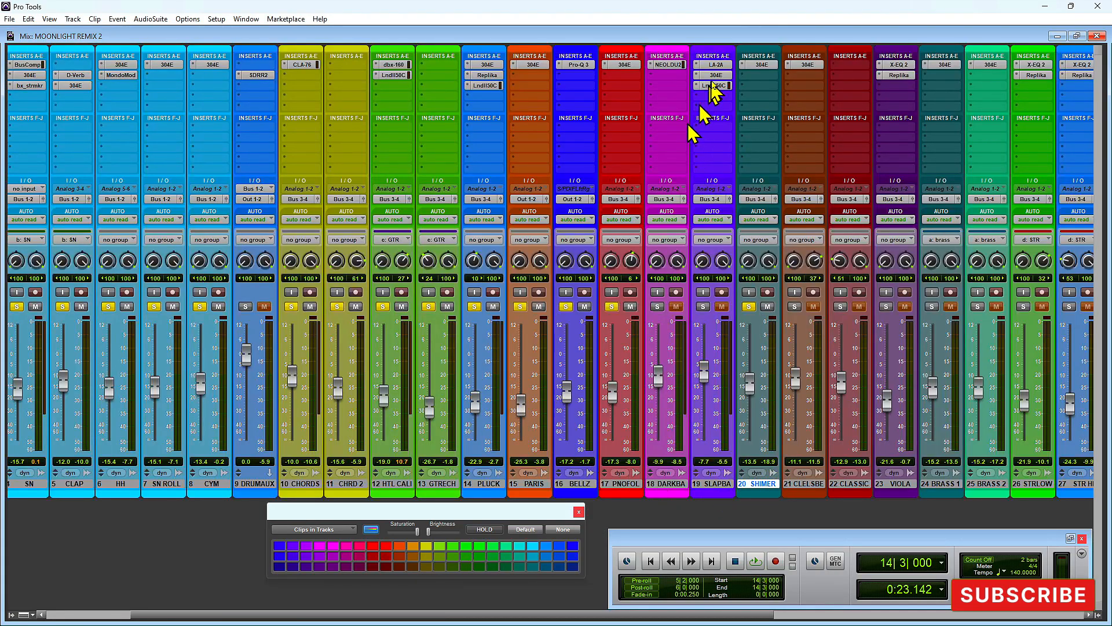
{"action": "left_click", "coordinate": [760, 65]}
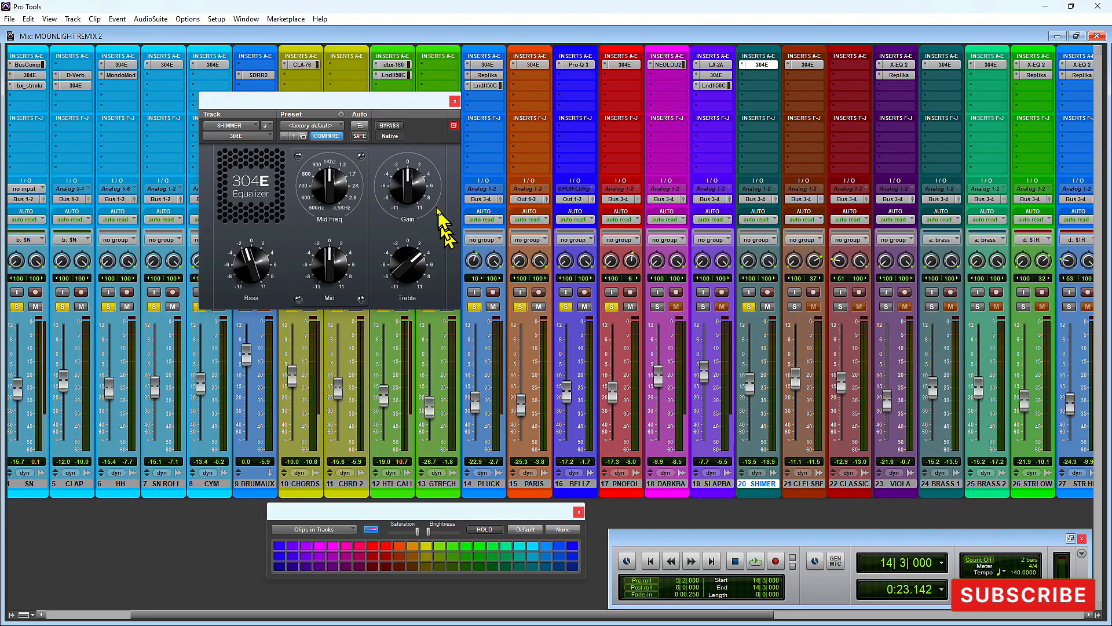
{"action": "left_click", "coordinate": [454, 102]}
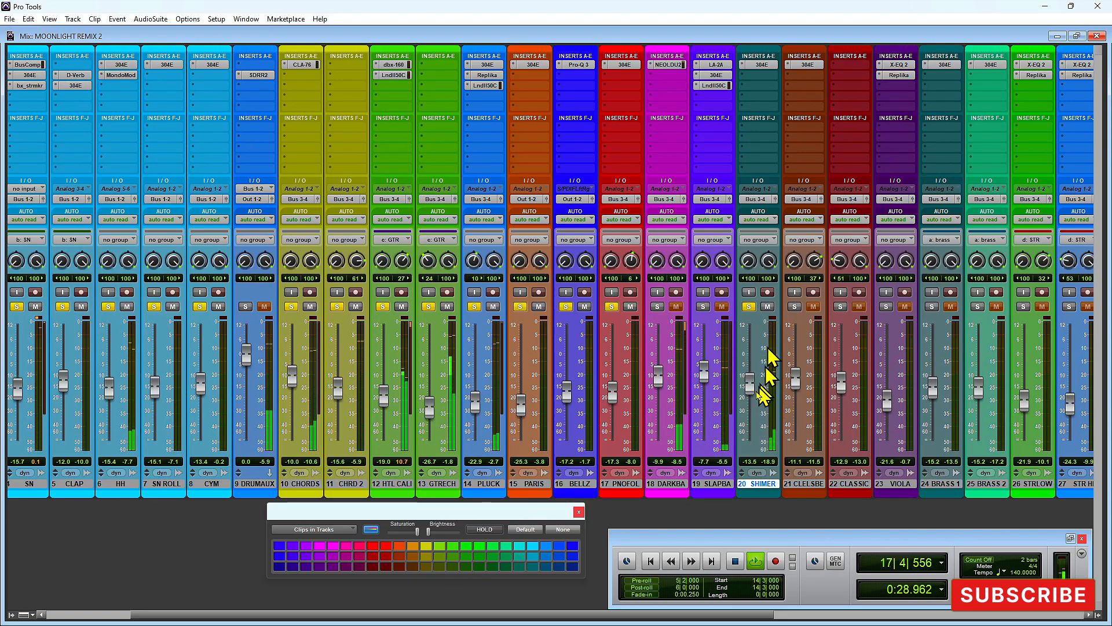
{"action": "key", "text": "space"}
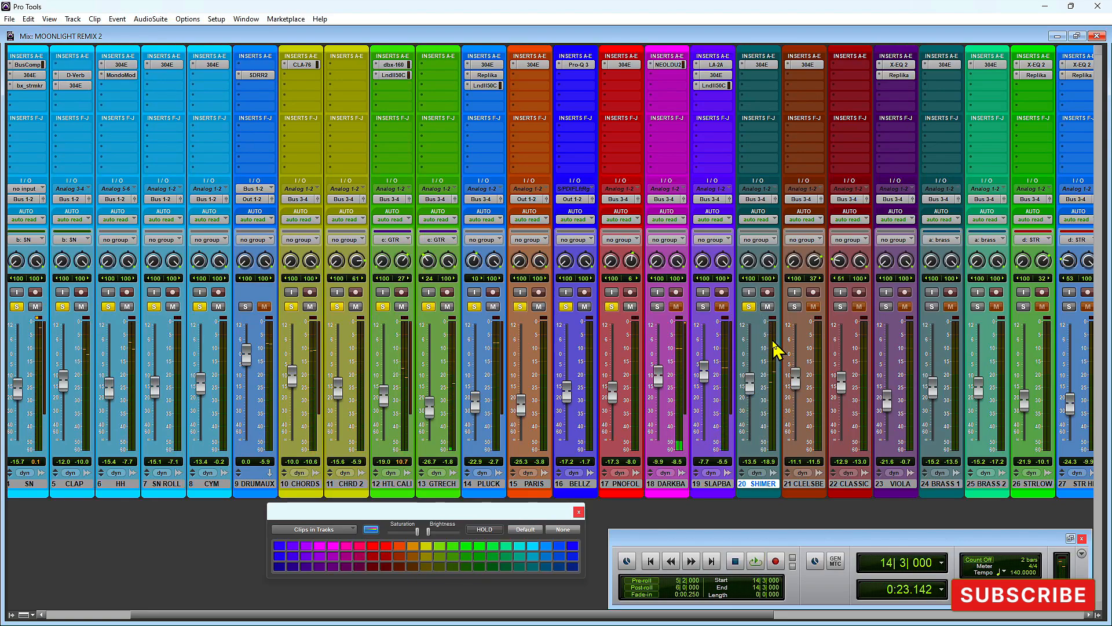
Step: Select the CLELS BELLS_01 clip, put its track in solo, and play the passage after checking the track's 304E equalizer
{"action": "key", "text": "ctrl+equal"}
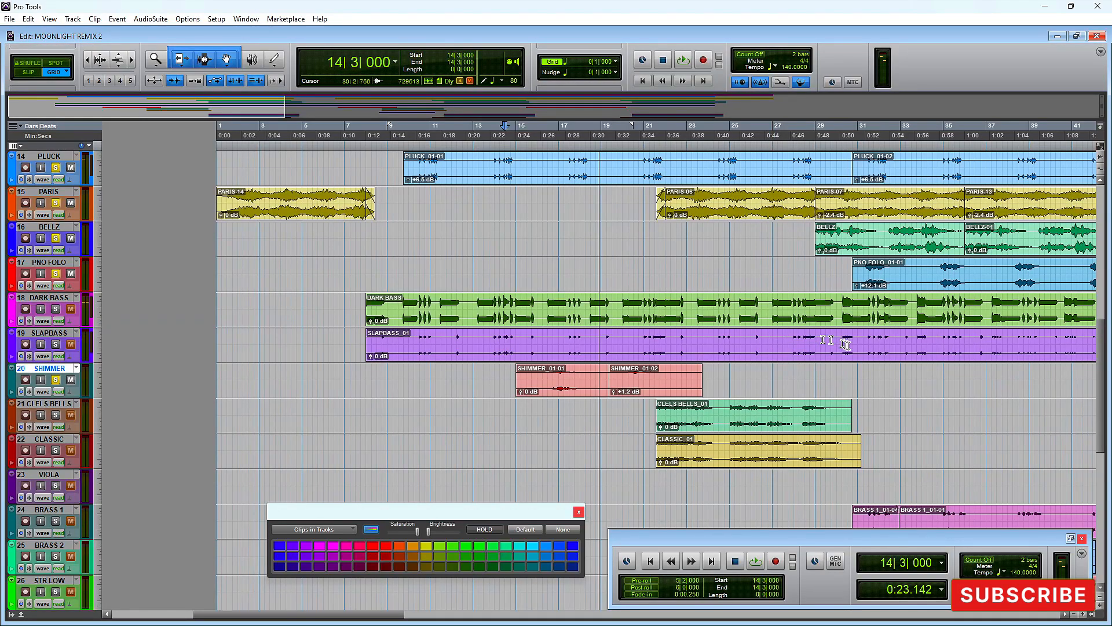
{"action": "left_click", "coordinate": [707, 425]}
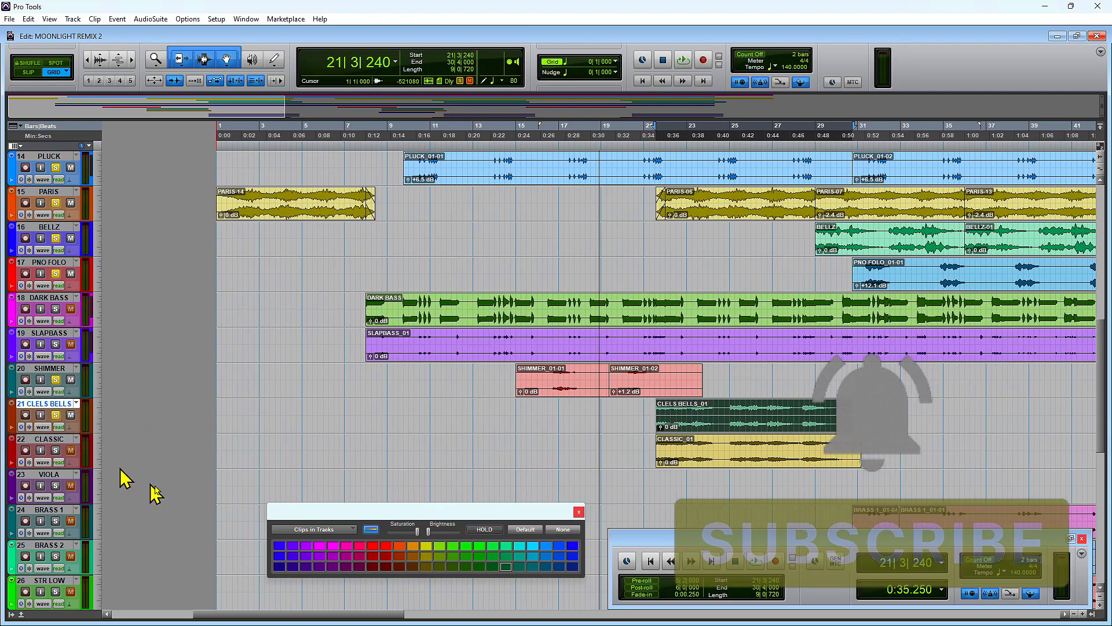
{"action": "key", "text": "ctrl+equal"}
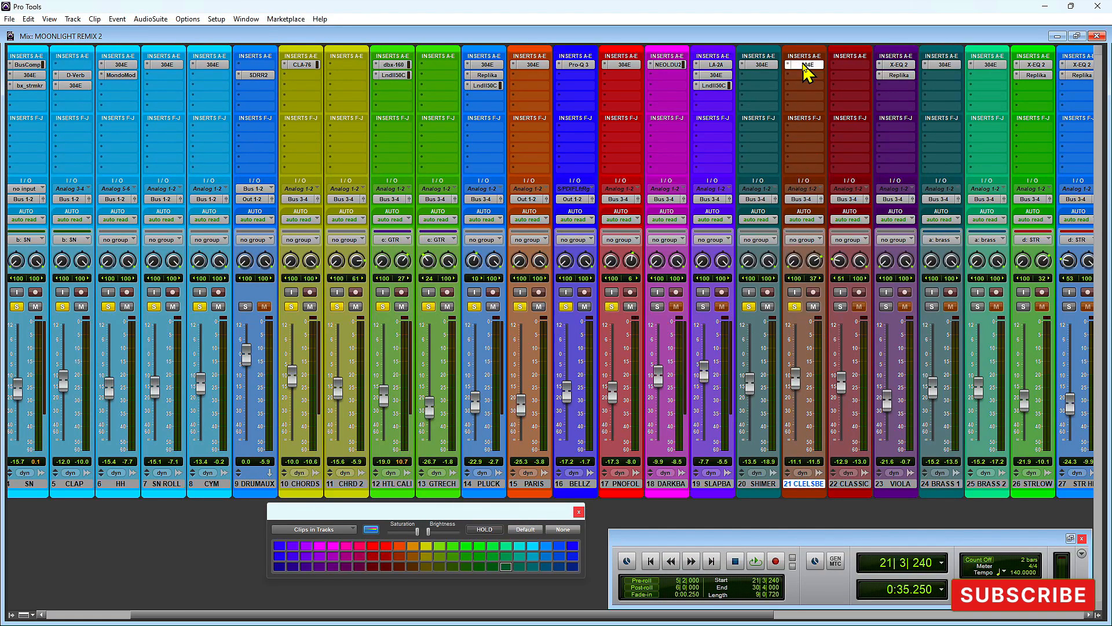
{"action": "left_click", "coordinate": [804, 65]}
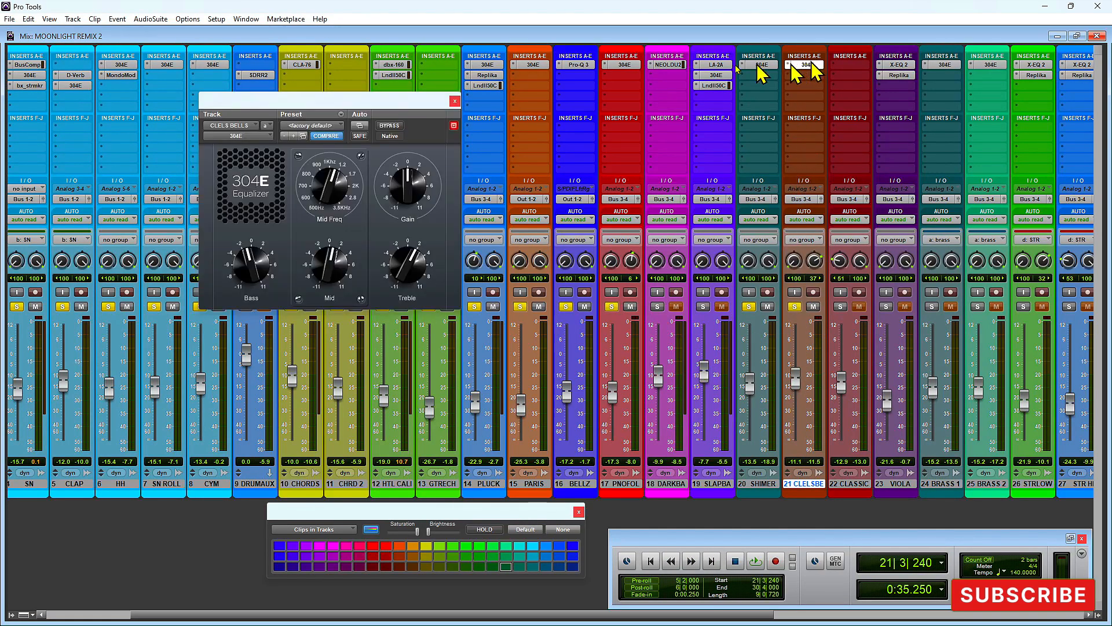
{"action": "left_click", "coordinate": [453, 100]}
{"action": "key", "text": "space"}
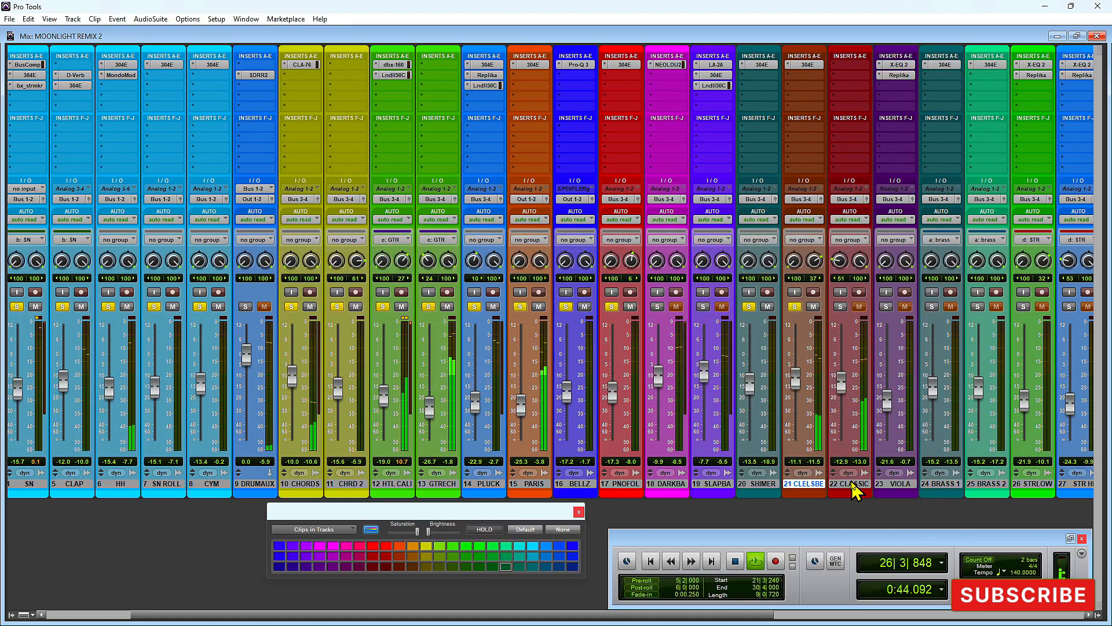
{"action": "key", "text": "space"}
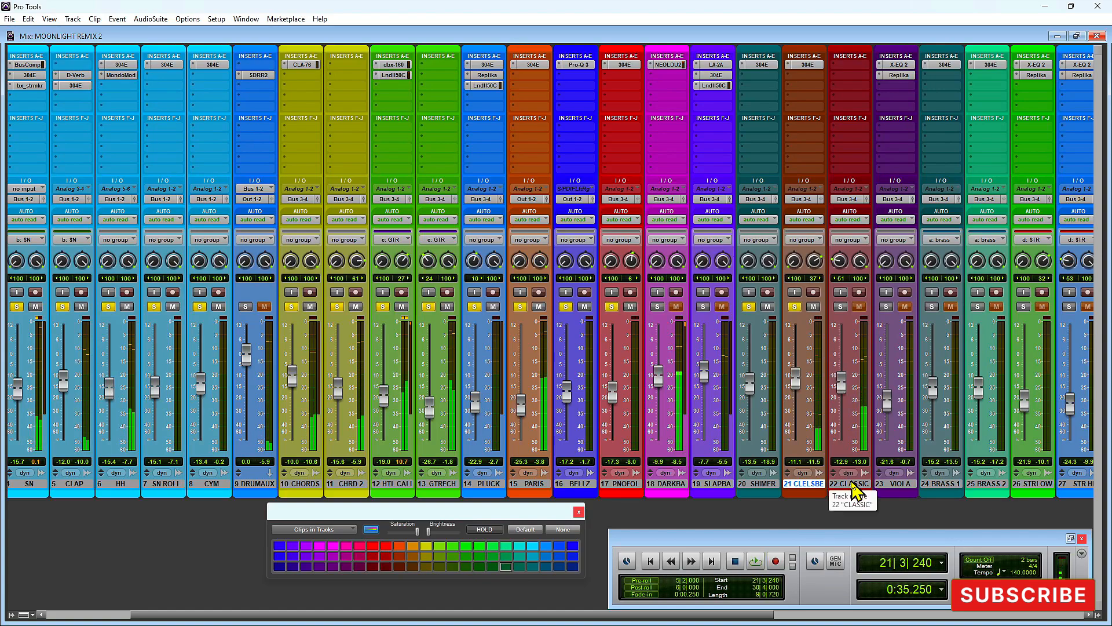
Step: Select the CLASSIC track, locate its clip in the Edit window, and solo it in the Mix window to play the passage
{"action": "left_click", "coordinate": [851, 484]}
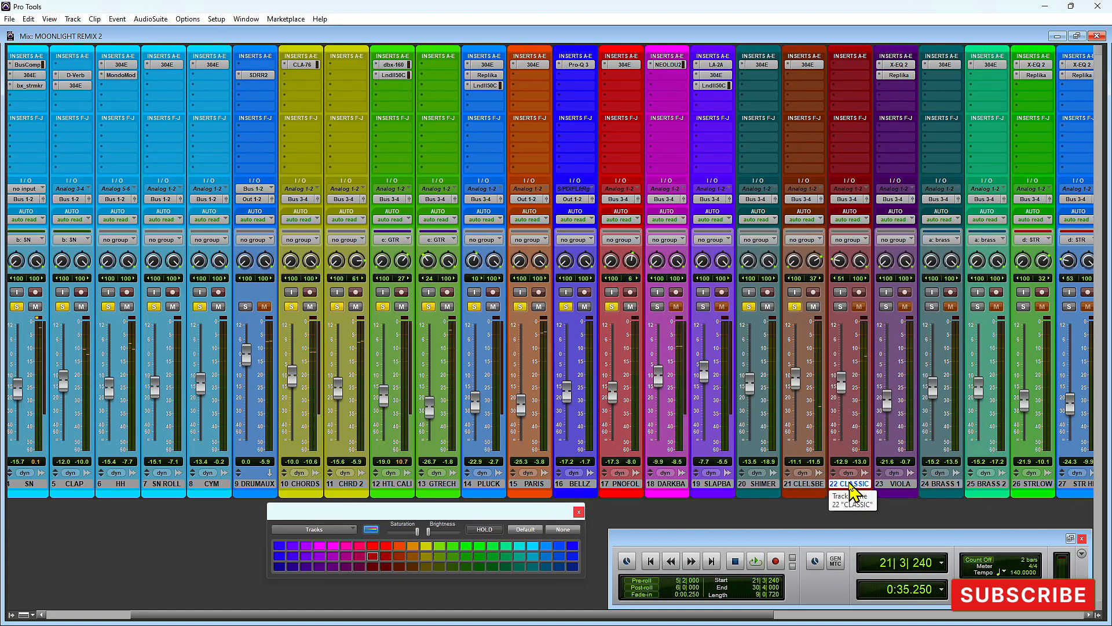
{"action": "key", "text": "ctrl+equal"}
{"action": "scroll", "coordinate": [742, 445], "scroll_direction": "down", "scroll_amount": 2}
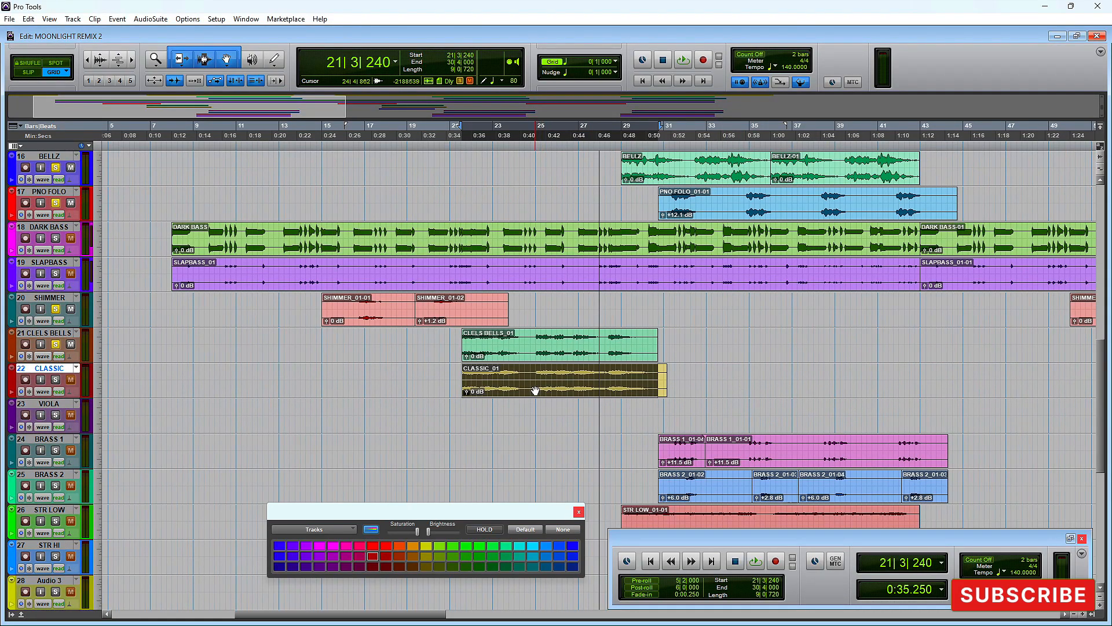
{"action": "key", "text": "ctrl+equal"}
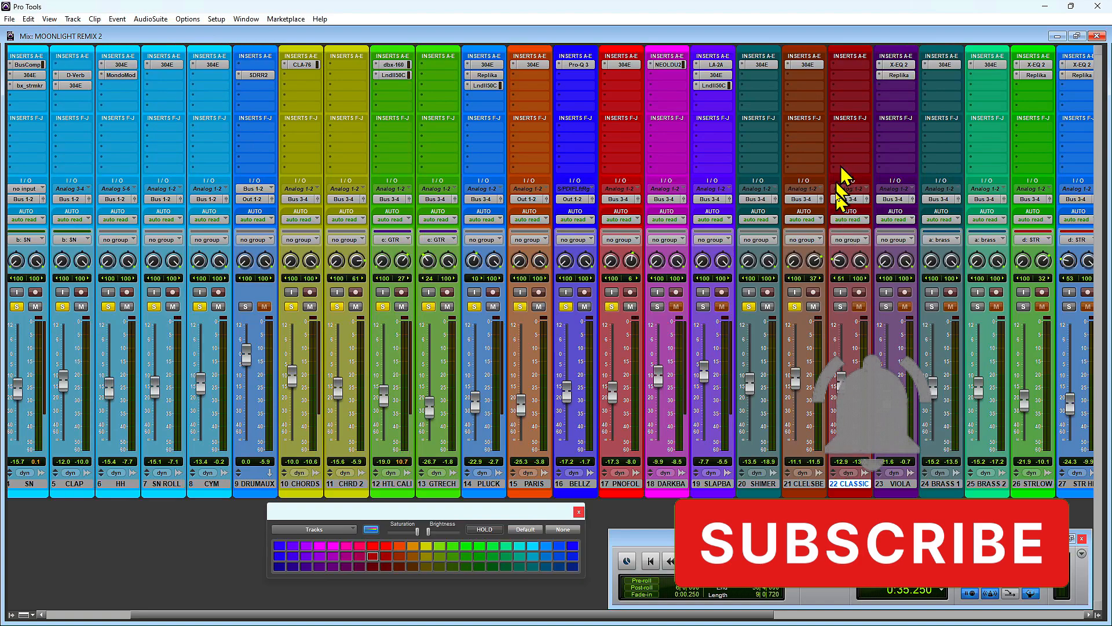
{"action": "left_click", "coordinate": [841, 307]}
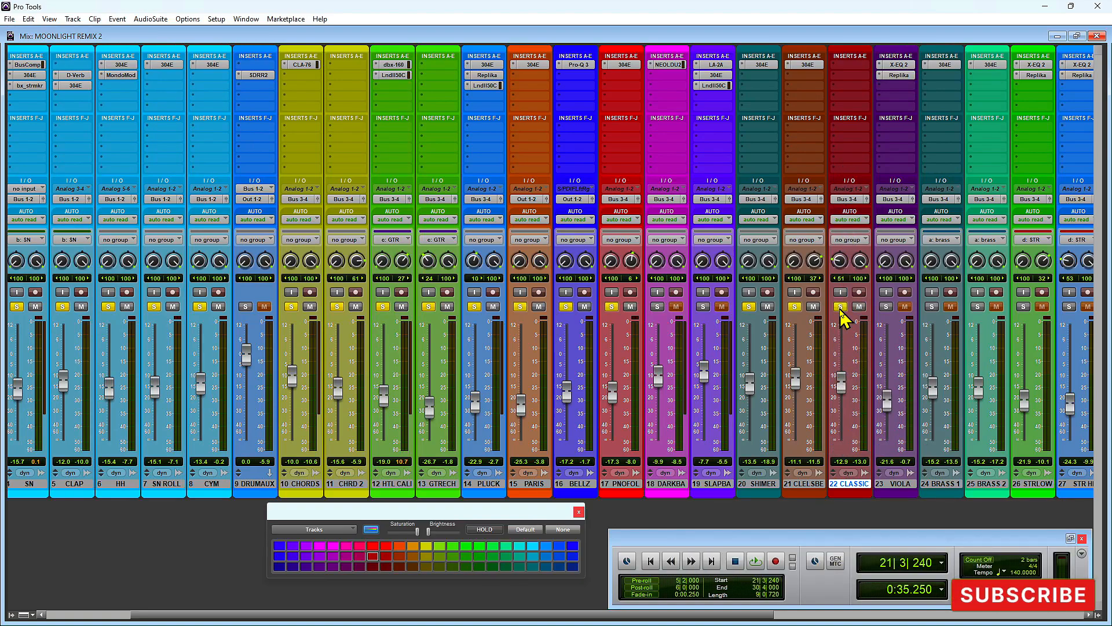
{"action": "key", "text": "space"}
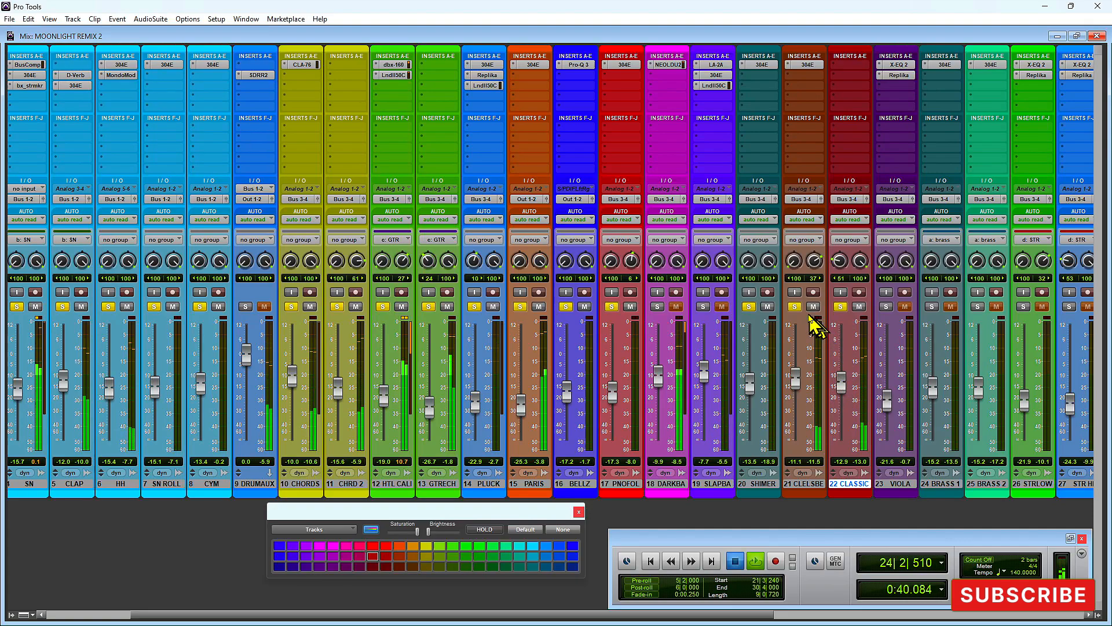
{"action": "key", "text": "space"}
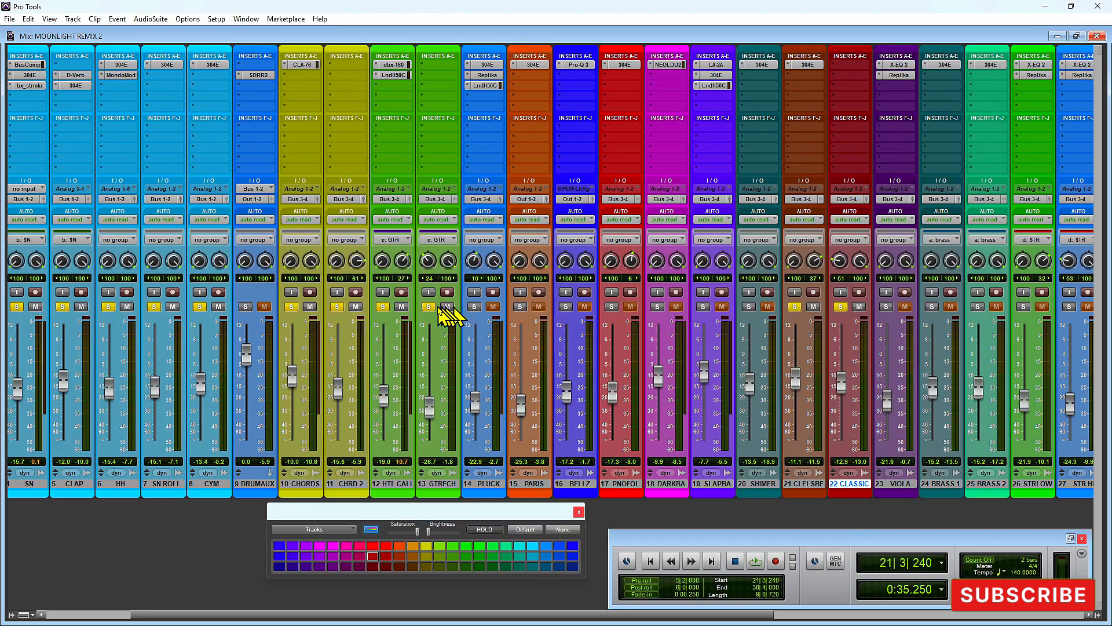
Step: Take the chords, guitars, PLUCK, PARIS, BELLZ, PNO FOLO, SHIMMER and CLASSIC out of solo, play CLELS BELLS with the drums, and unsolo it
{"action": "left_click", "coordinate": [447, 306]}
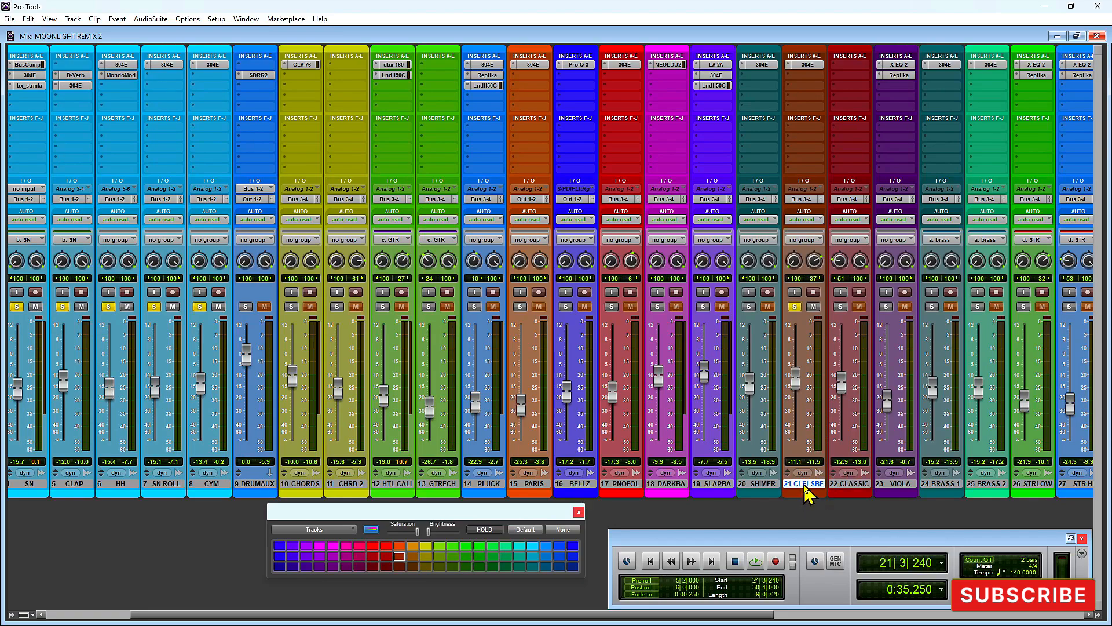
{"action": "key", "text": "space"}
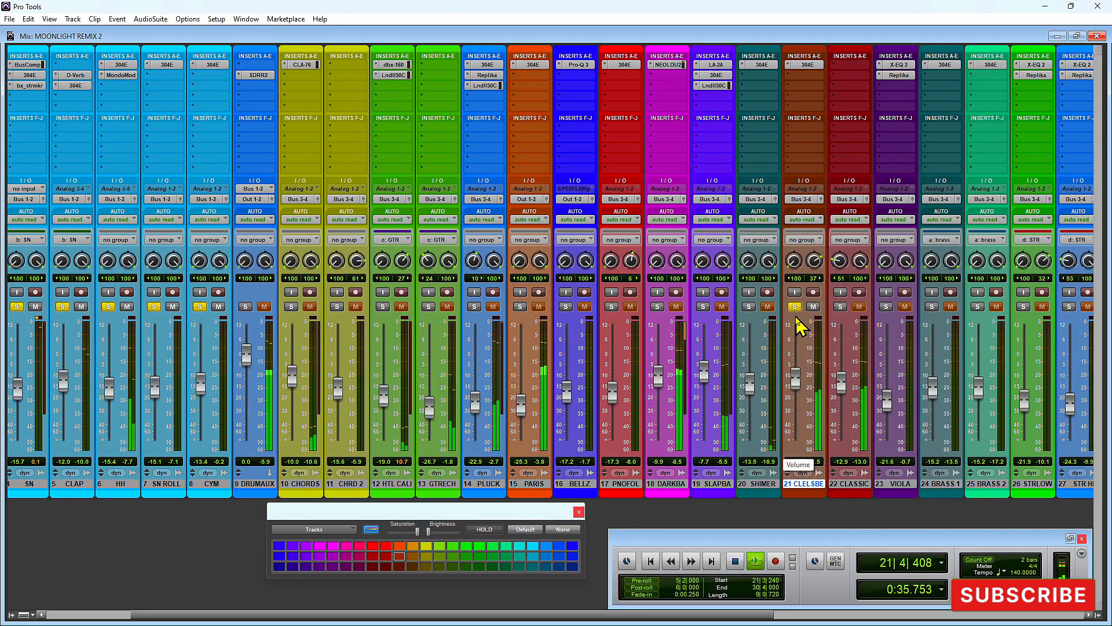
{"action": "key", "text": "space"}
{"action": "left_click_drag", "start_coordinate": [814, 262], "coordinate": [804, 284]}
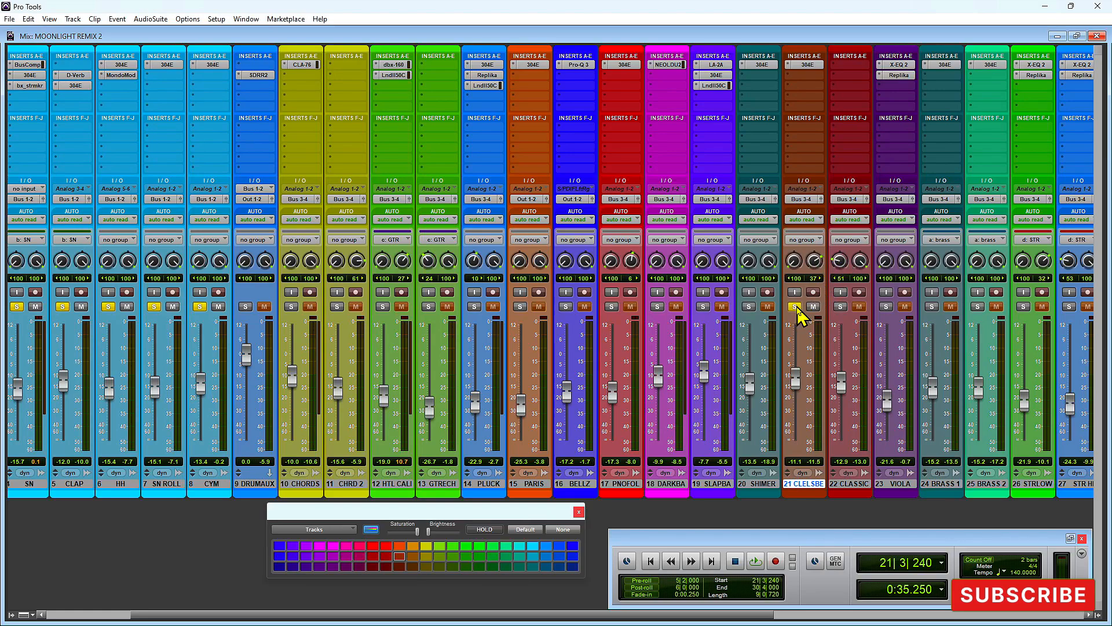
{"action": "key", "text": "space"}
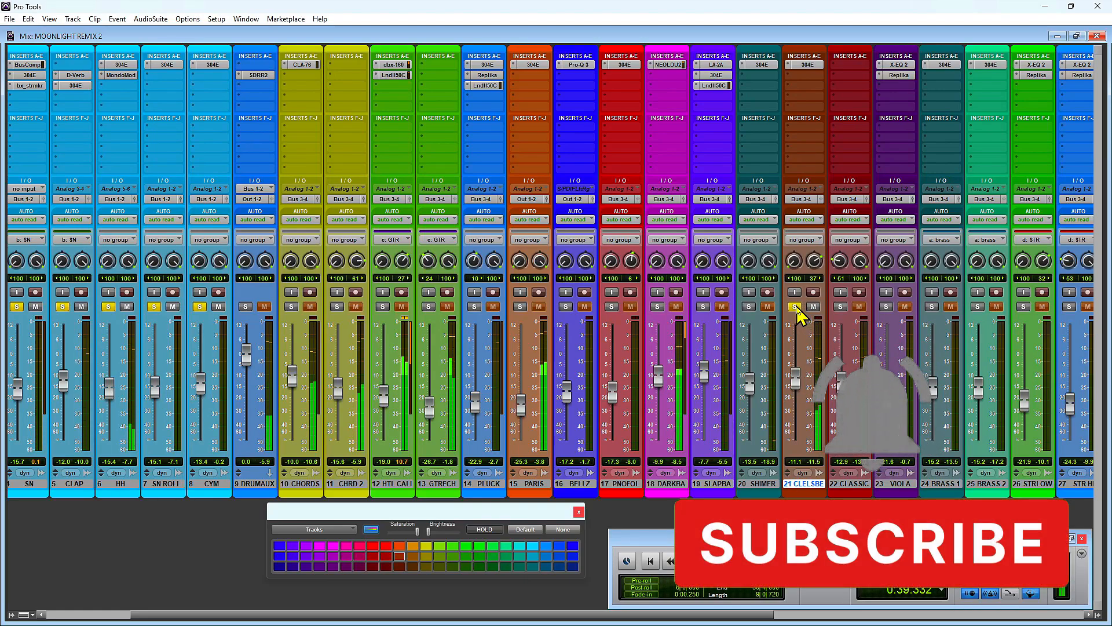
{"action": "key", "text": "space"}
{"action": "left_click", "coordinate": [795, 307]}
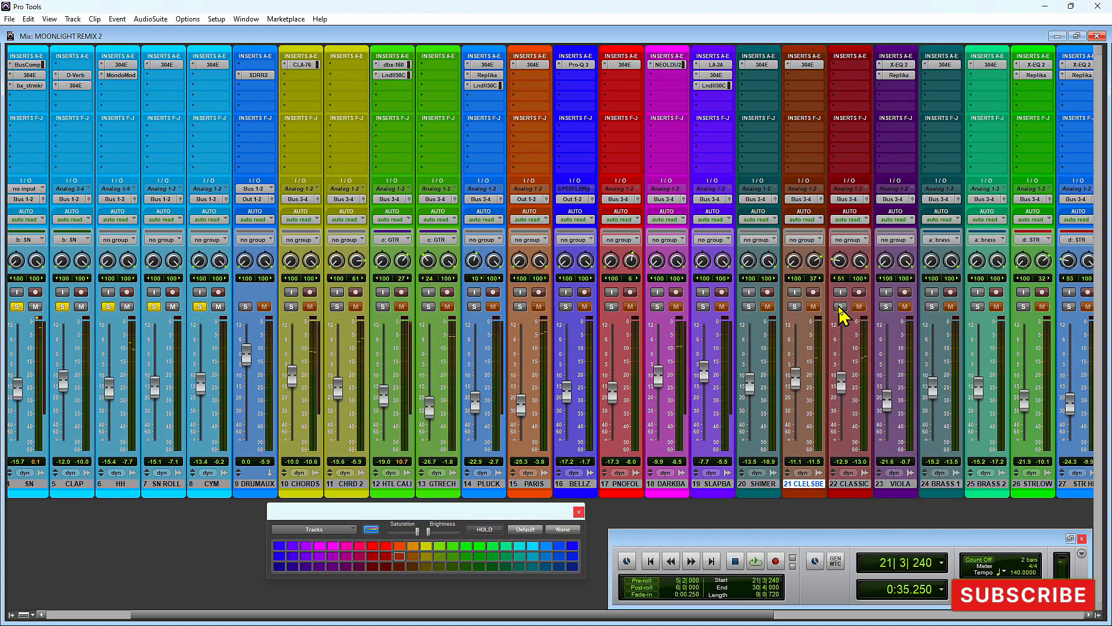
Step: Play the CLASSIC track in solo, add CLELS BELLS to the solo, and listen to both together
{"action": "key", "text": "space"}
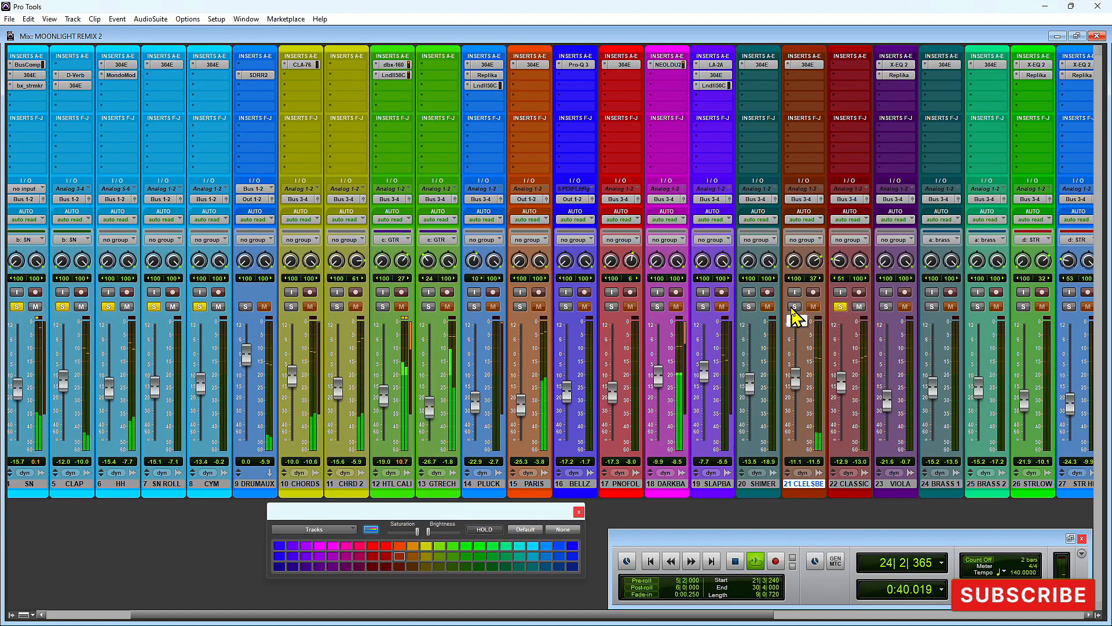
{"action": "key", "text": "space"}
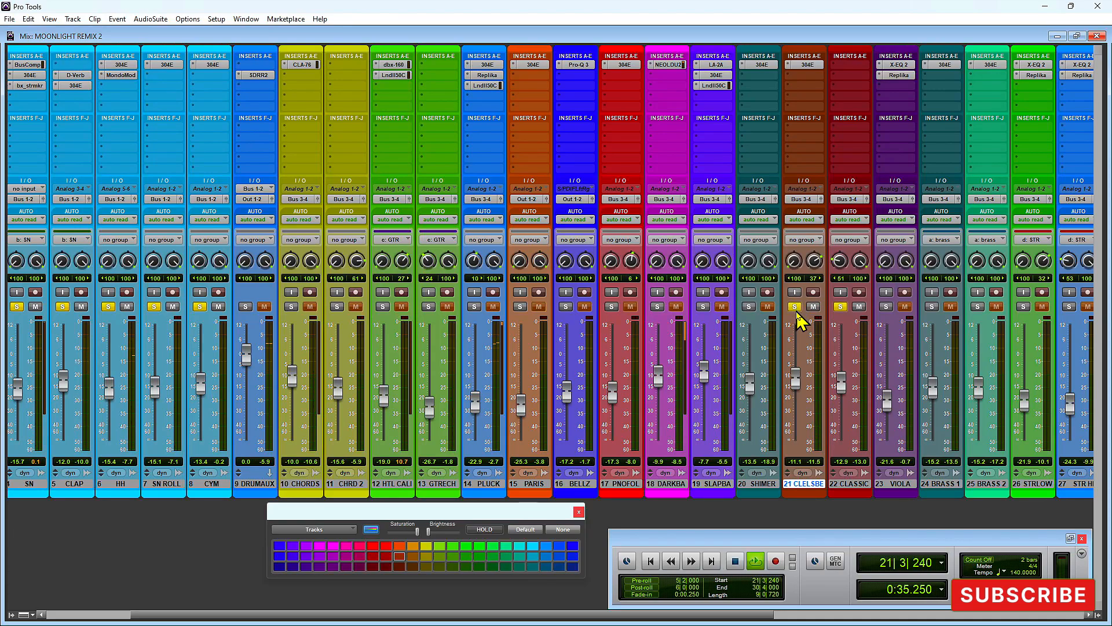
{"action": "key", "text": "space"}
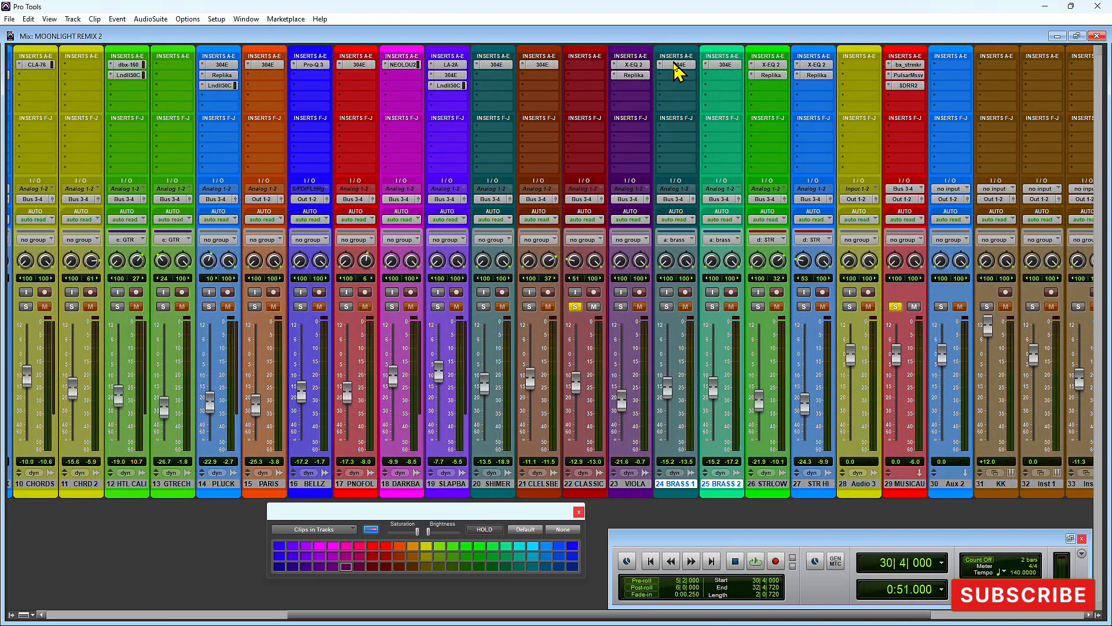
Step: Open the BRASS 1 track's 304E equalizer and play the brass passage with BRASS 1 in solo
{"action": "left_click", "coordinate": [677, 65]}
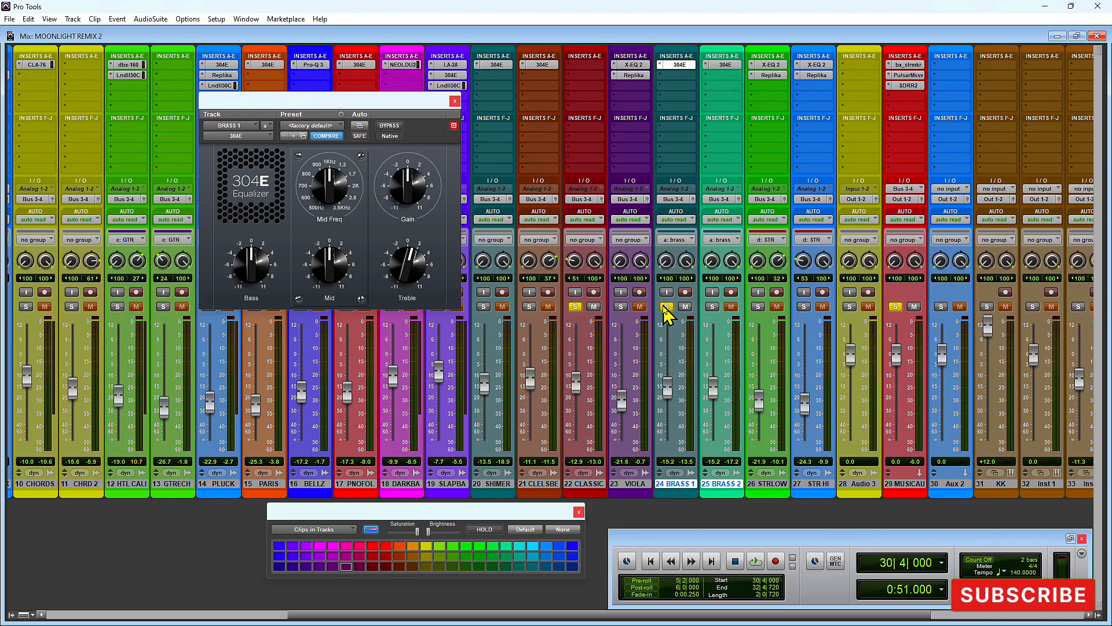
{"action": "key", "text": "space"}
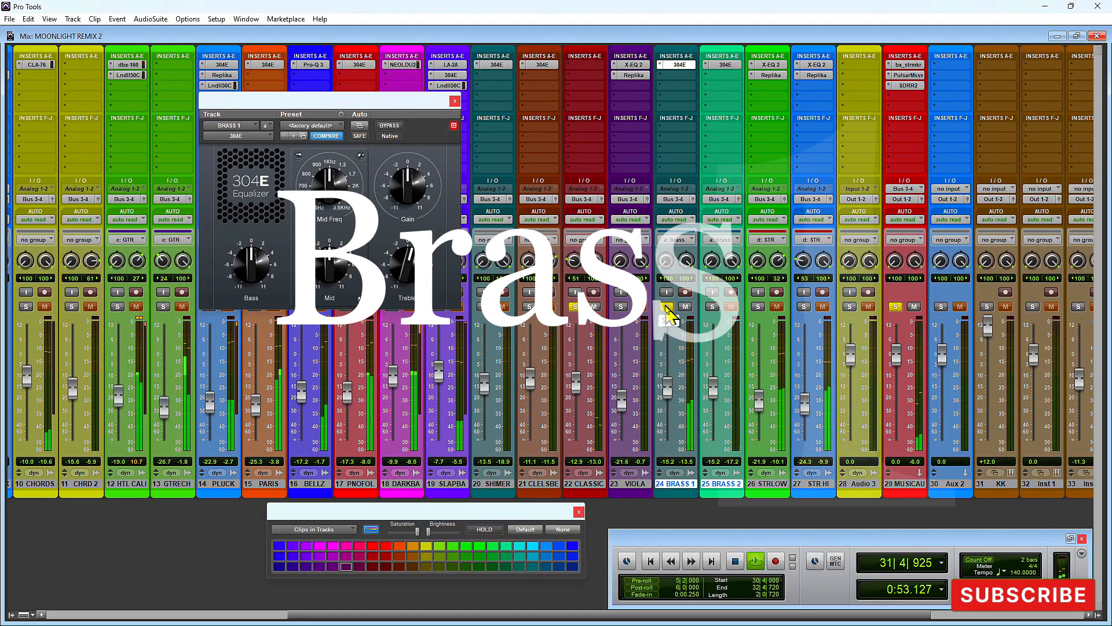
{"action": "key", "text": "space"}
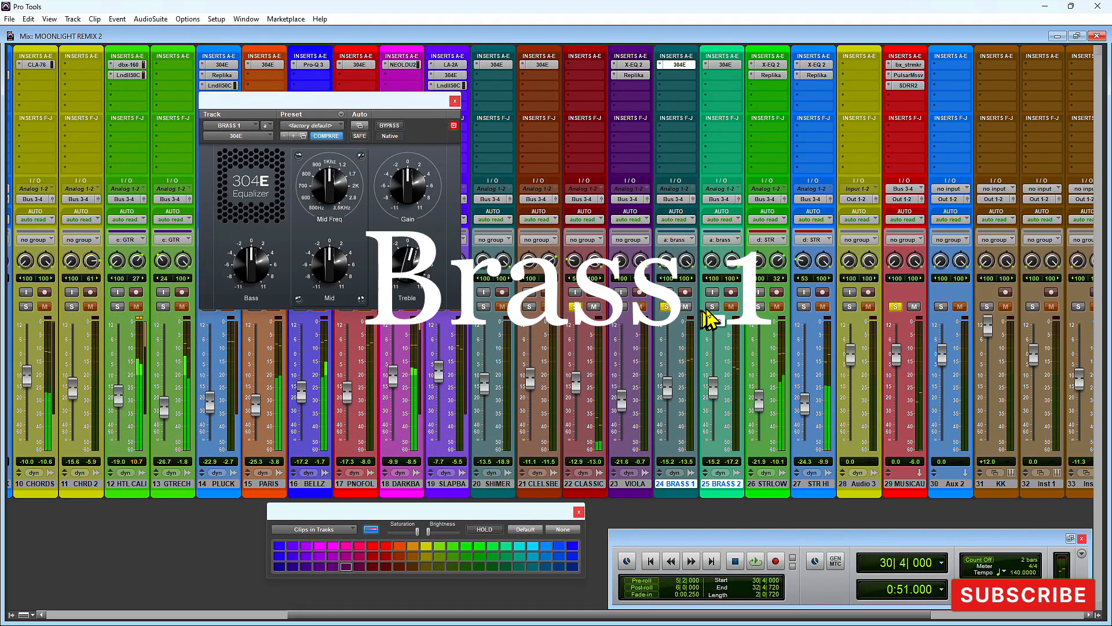
Step: Add BRASS 2 to the solo, play the brass passage with both parts, and close the 304E equalizer
{"action": "left_click", "coordinate": [713, 307]}
{"action": "key", "text": "space"}
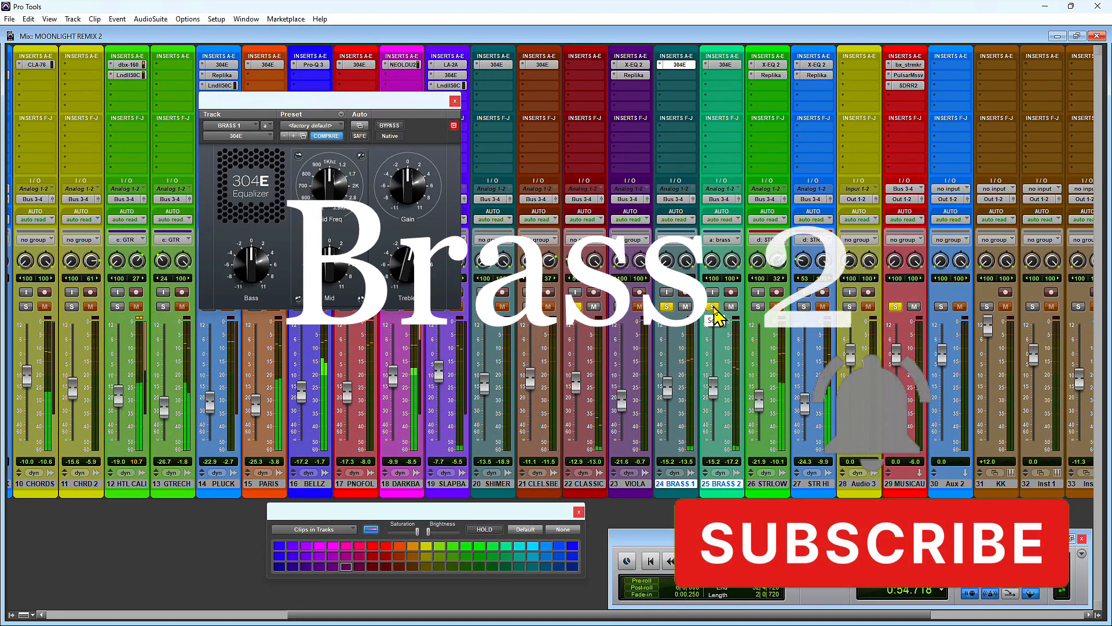
{"action": "key", "text": "space"}
{"action": "key", "text": "space"}
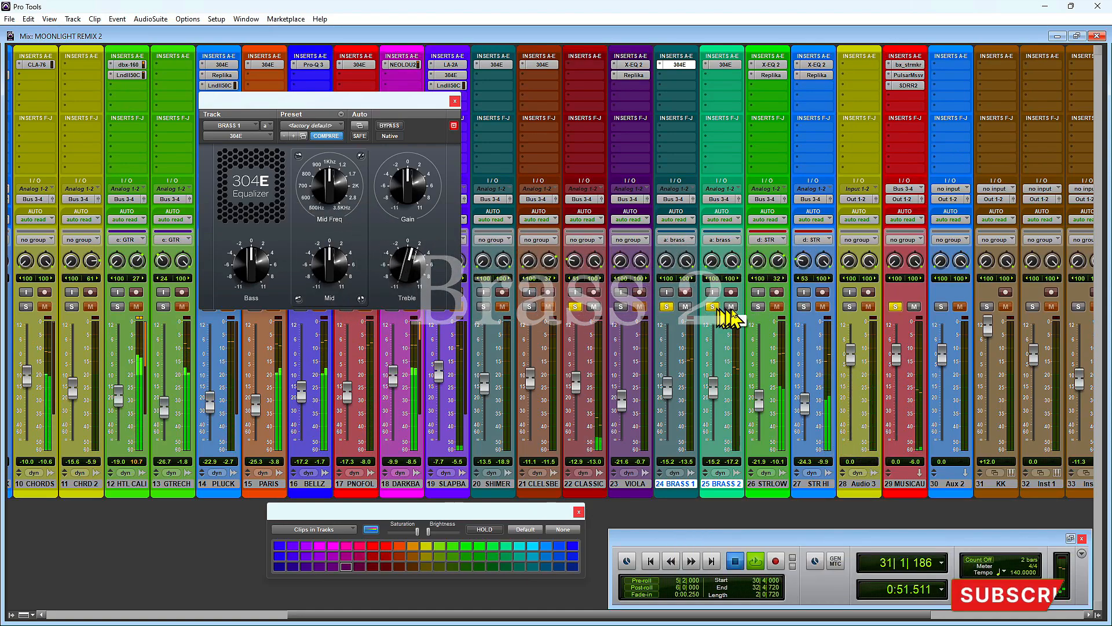
{"action": "key", "text": "space"}
{"action": "left_click", "coordinate": [455, 101]}
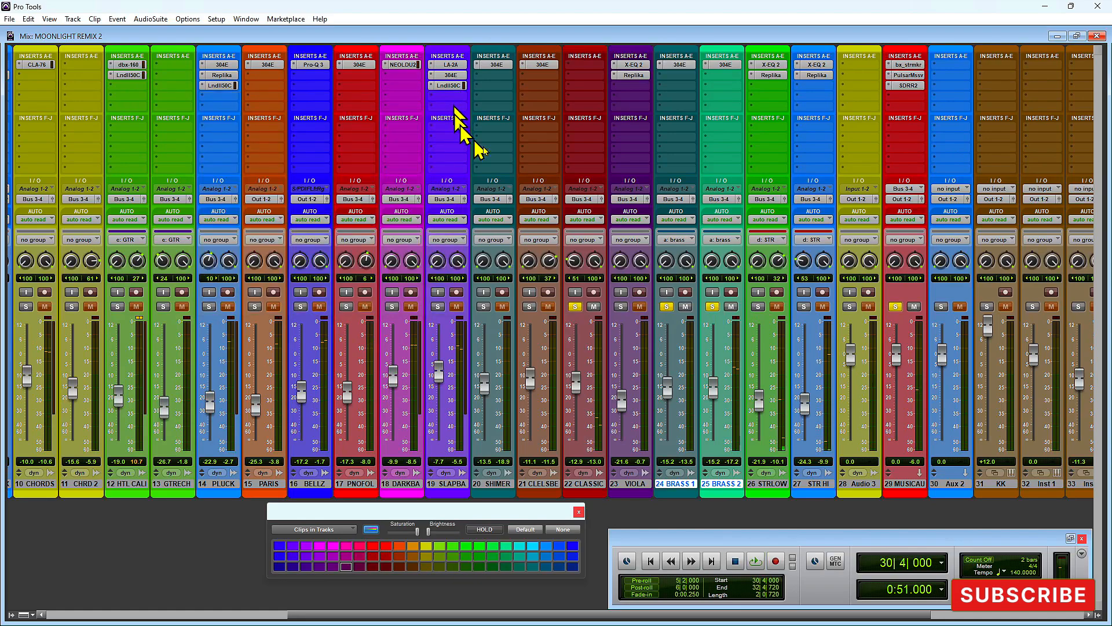
Step: Select the STR LOW track and play the passage with it in solo
{"action": "left_click", "coordinate": [758, 485]}
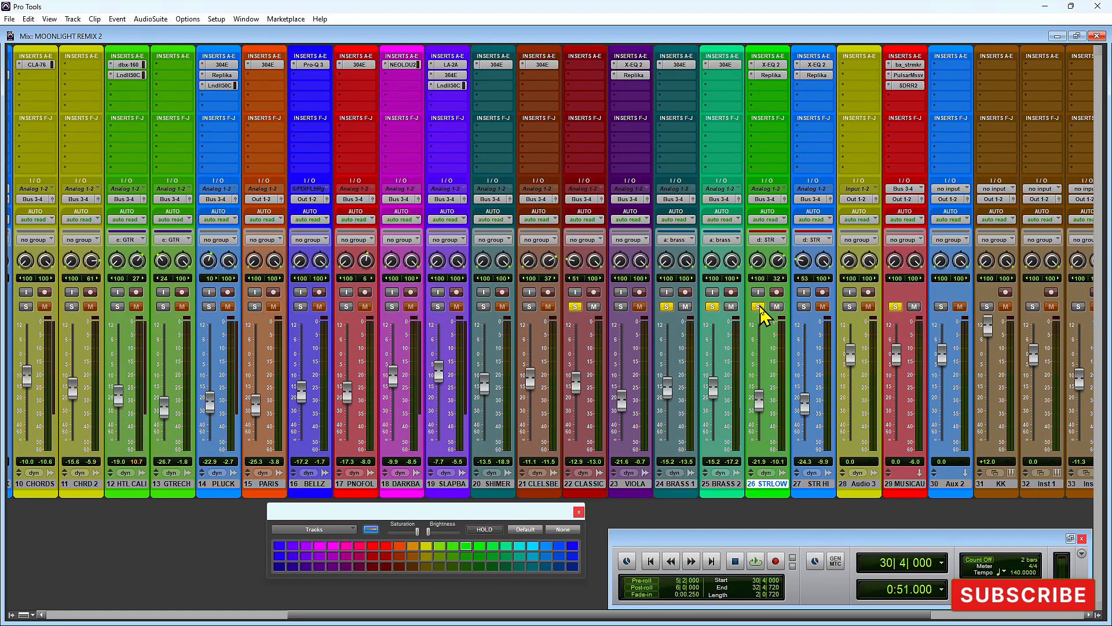
{"action": "key", "text": "space"}
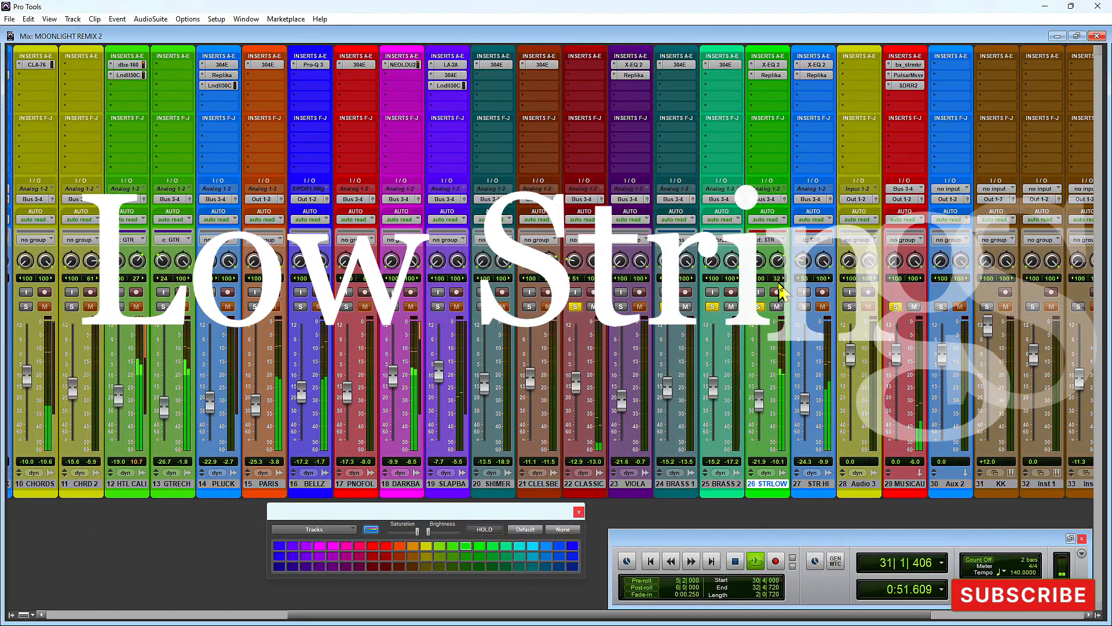
{"action": "key", "text": "space"}
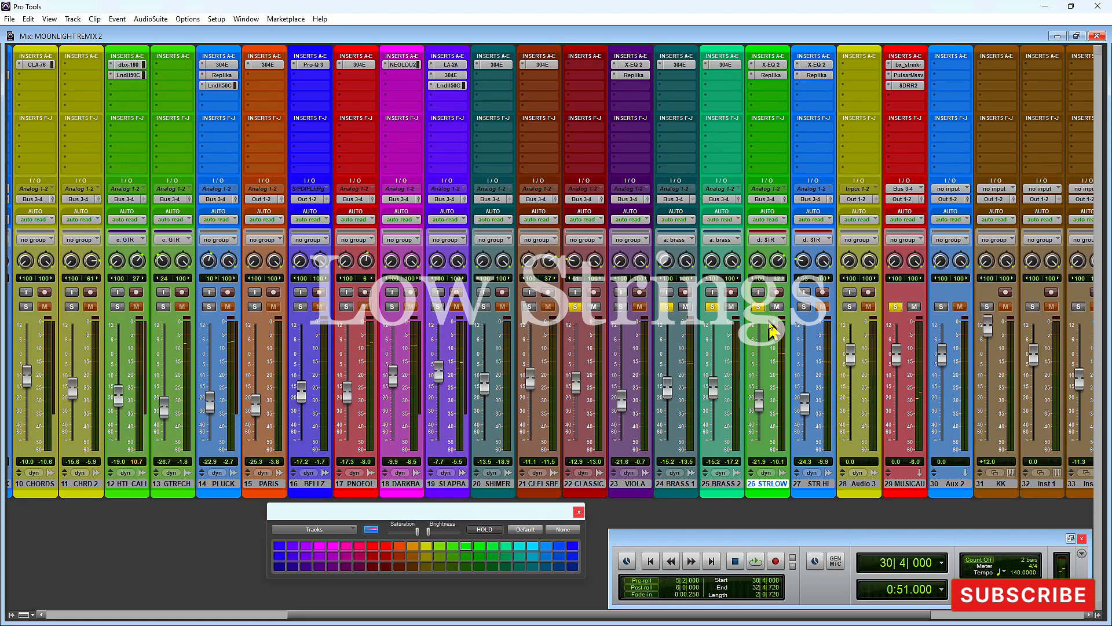
Step: Play the passage with STR HI added to the solo, leaving only the two string parts of these layers soloed
{"action": "key", "text": "space"}
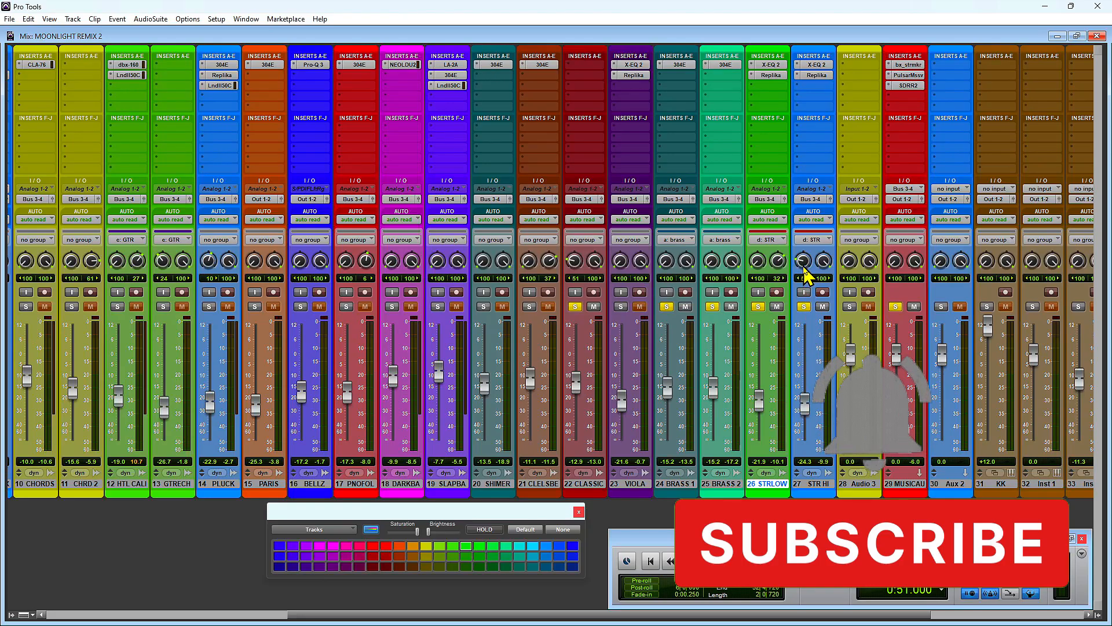
{"action": "key", "text": "space"}
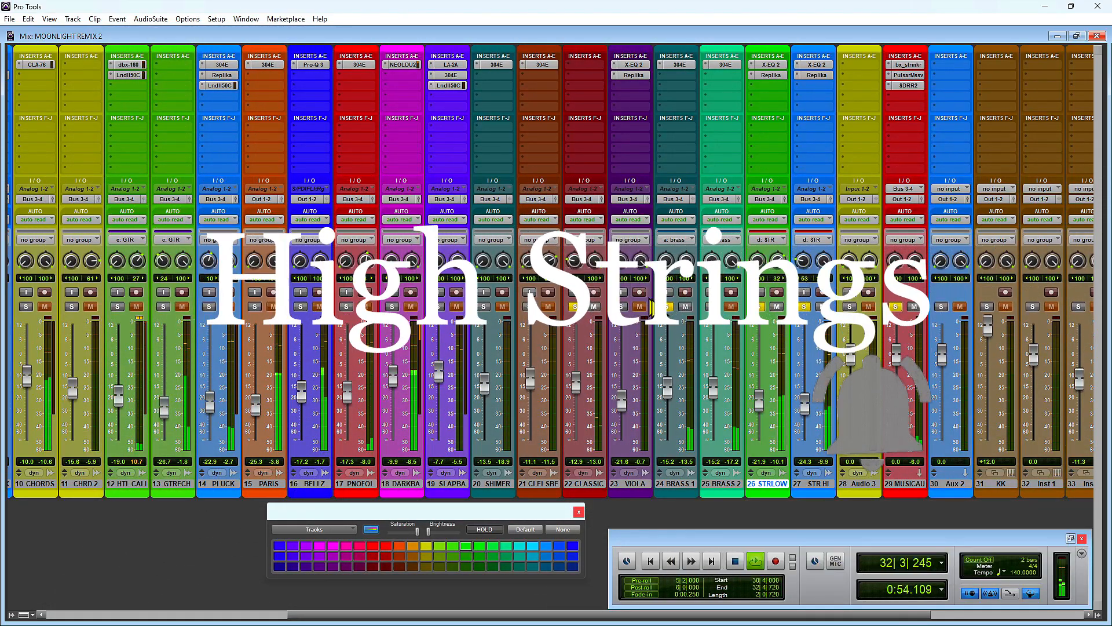
{"action": "key", "text": "space"}
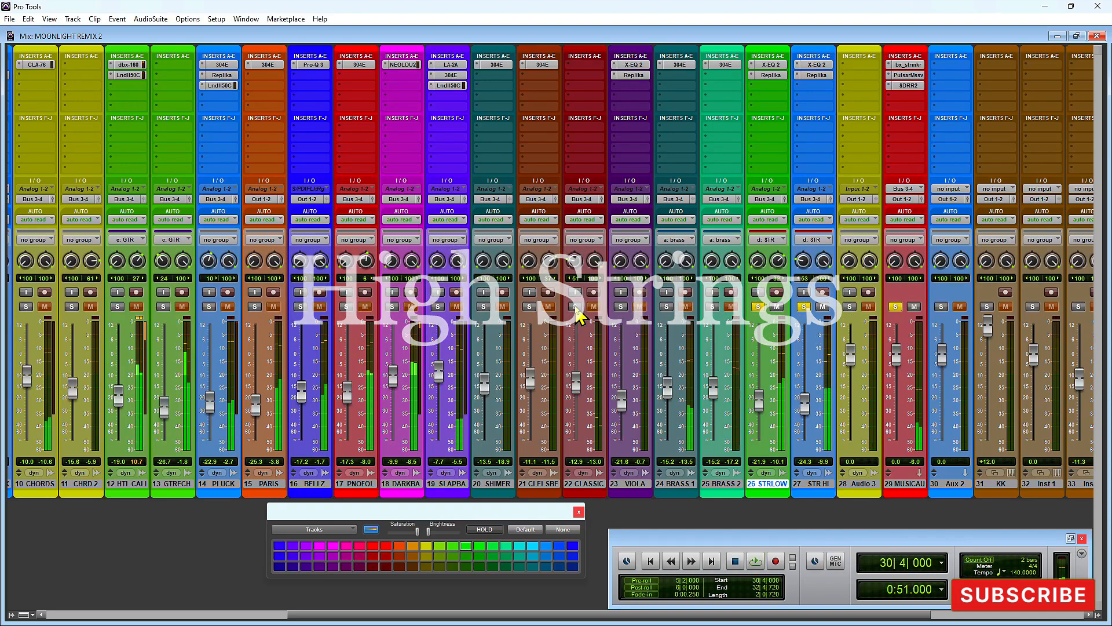
Step: Select the STR LOW and STR HI clips in the Edit window, play them, and put BRASS 2 in solo in the Mix window
{"action": "key", "text": "ctrl+equal"}
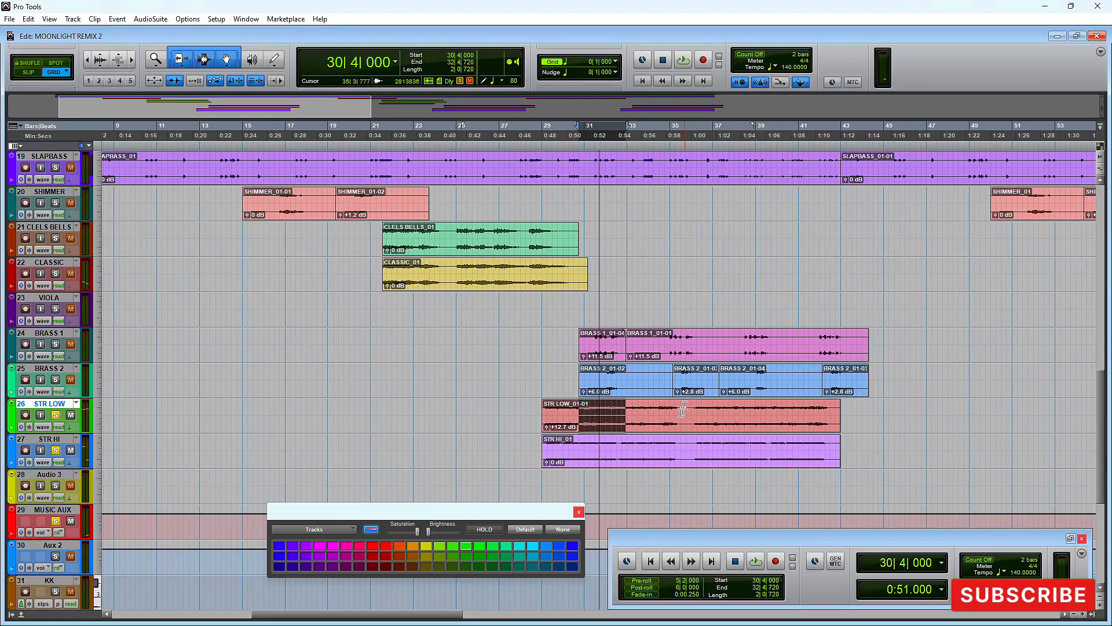
{"action": "left_click", "coordinate": [558, 424]}
{"action": "key", "text": "space"}
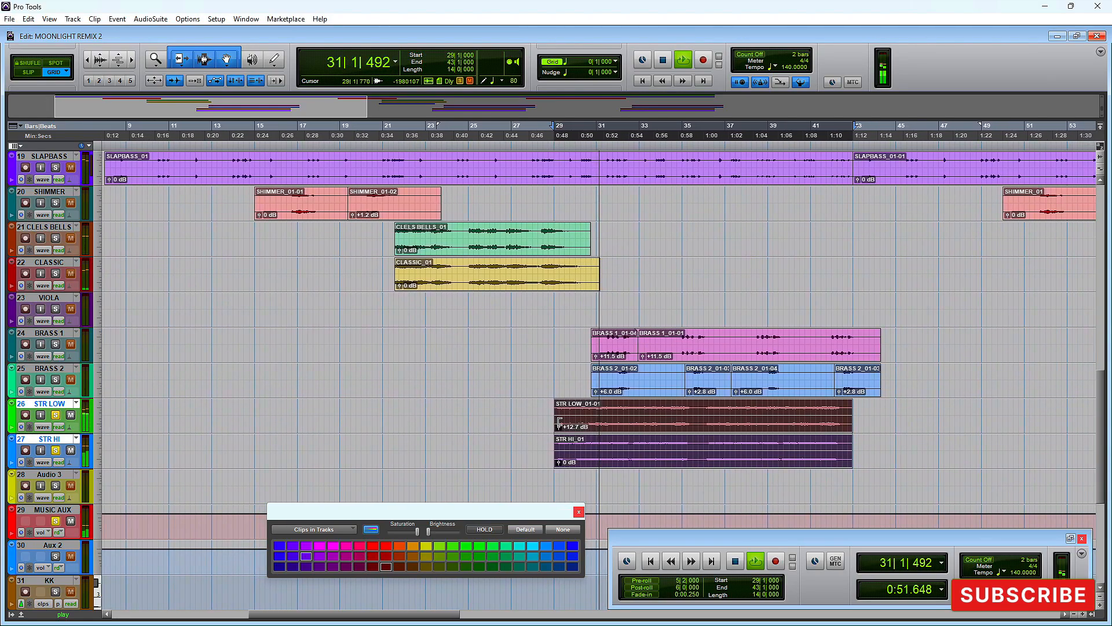
{"action": "key", "text": "ctrl+equal"}
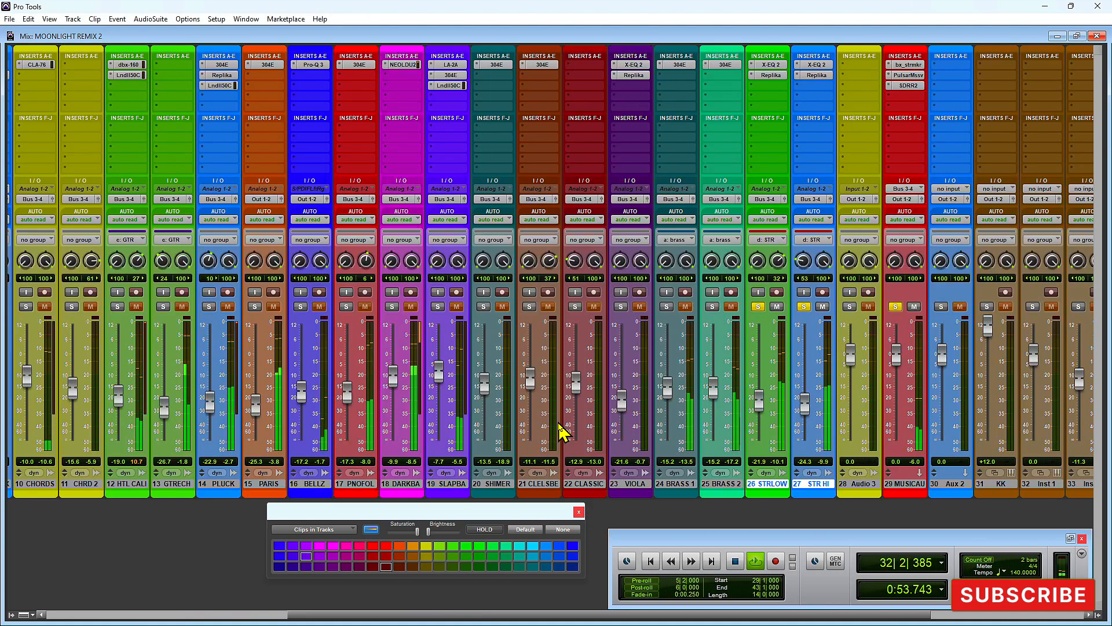
{"action": "left_click", "coordinate": [713, 307]}
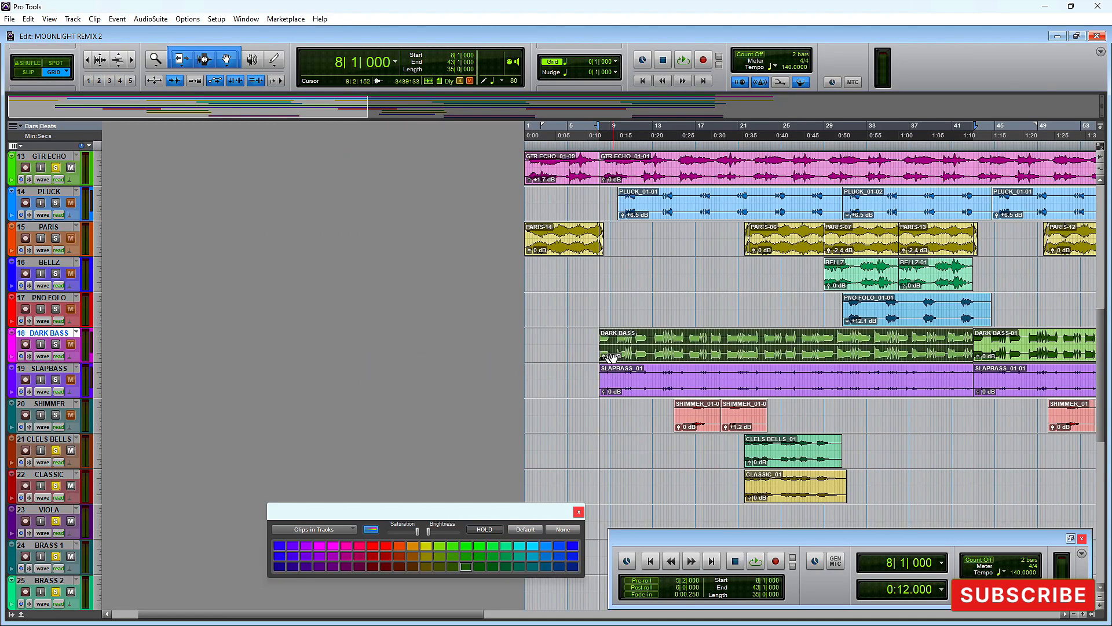
Step: Compare the DARK BASS track's NEOLD U2A compressor bypassed and active during playback in the Mix window, and close the plug-in
{"action": "key", "text": "ctrl+]"}
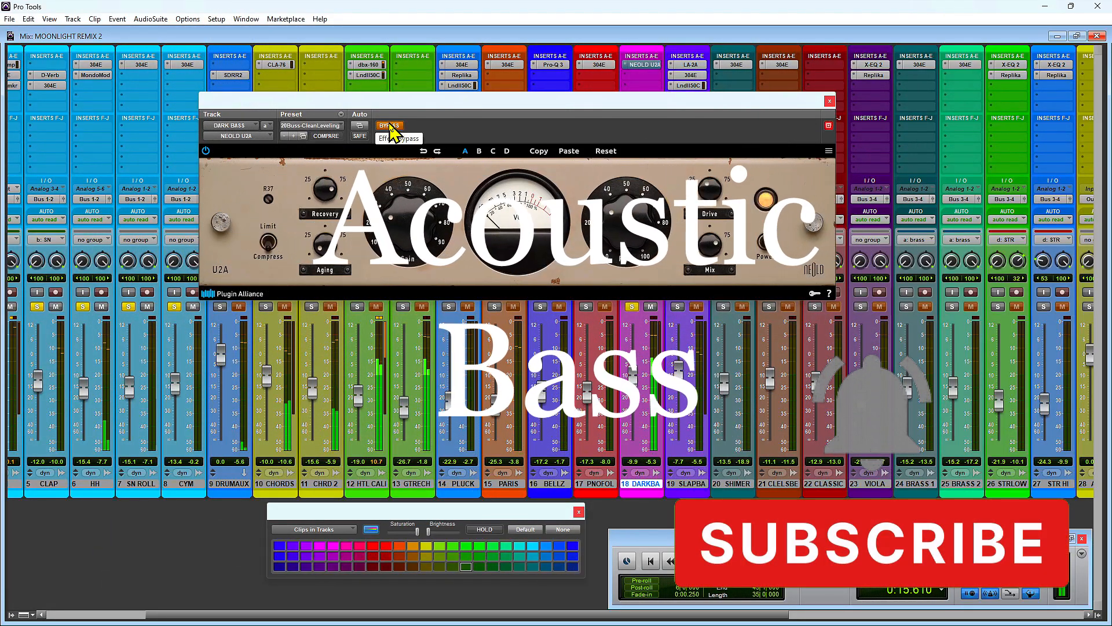
{"action": "left_click", "coordinate": [390, 126]}
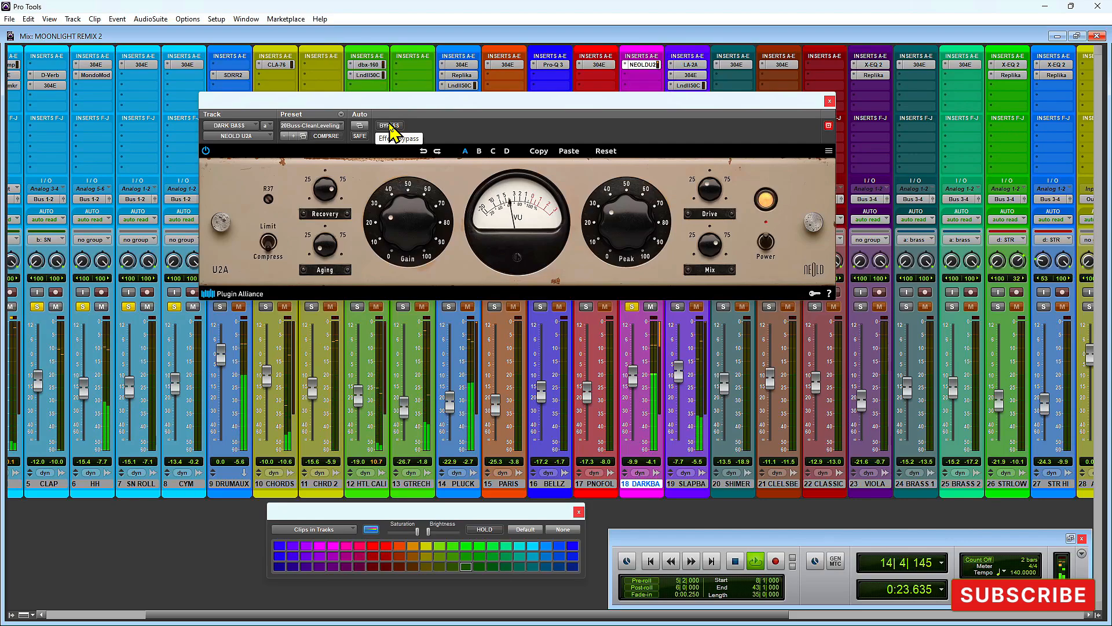
{"action": "key", "text": "space"}
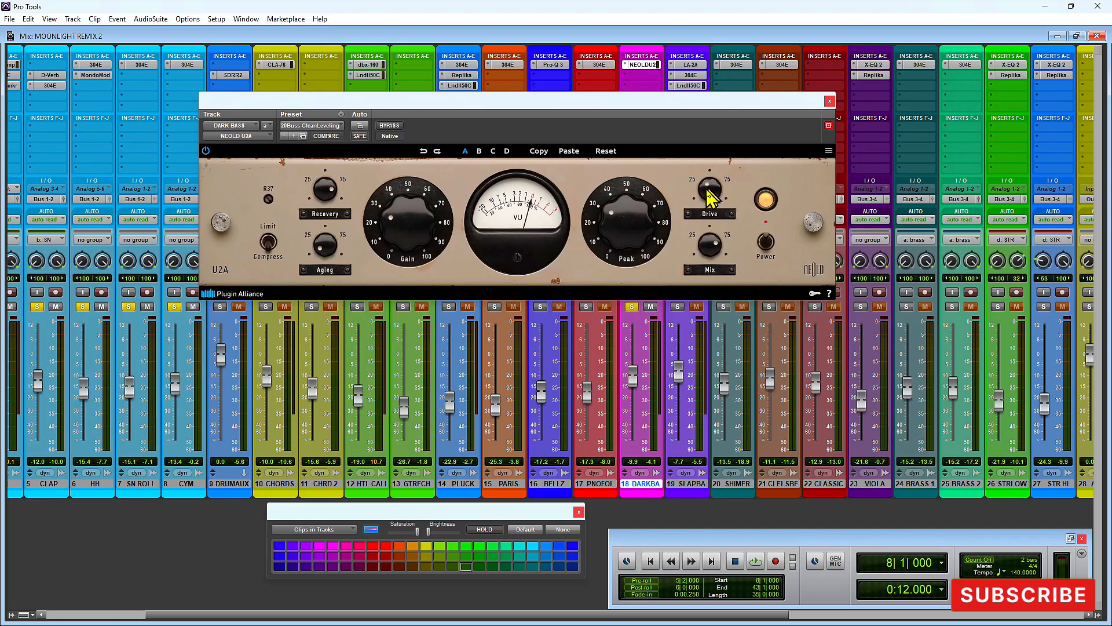
{"action": "key", "text": "ctrl+w"}
Step: Select the SLAPBASS track and review its LA-2A, 304E and Lindell 50 Channel plug-ins, closing each one
{"action": "left_click", "coordinate": [692, 484]}
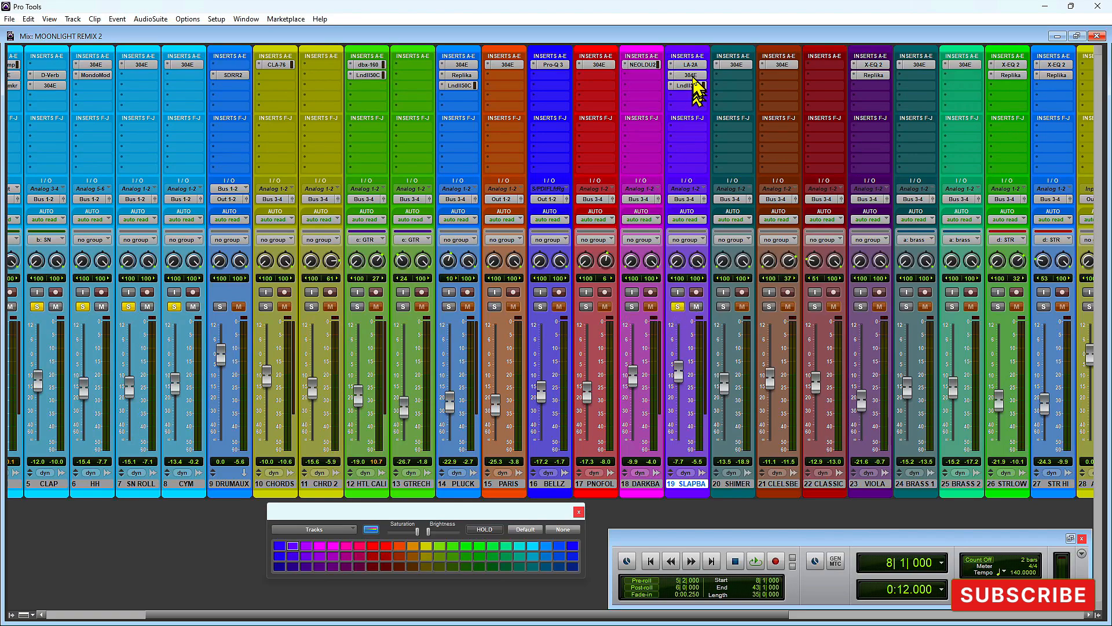
{"action": "left_click", "coordinate": [689, 66]}
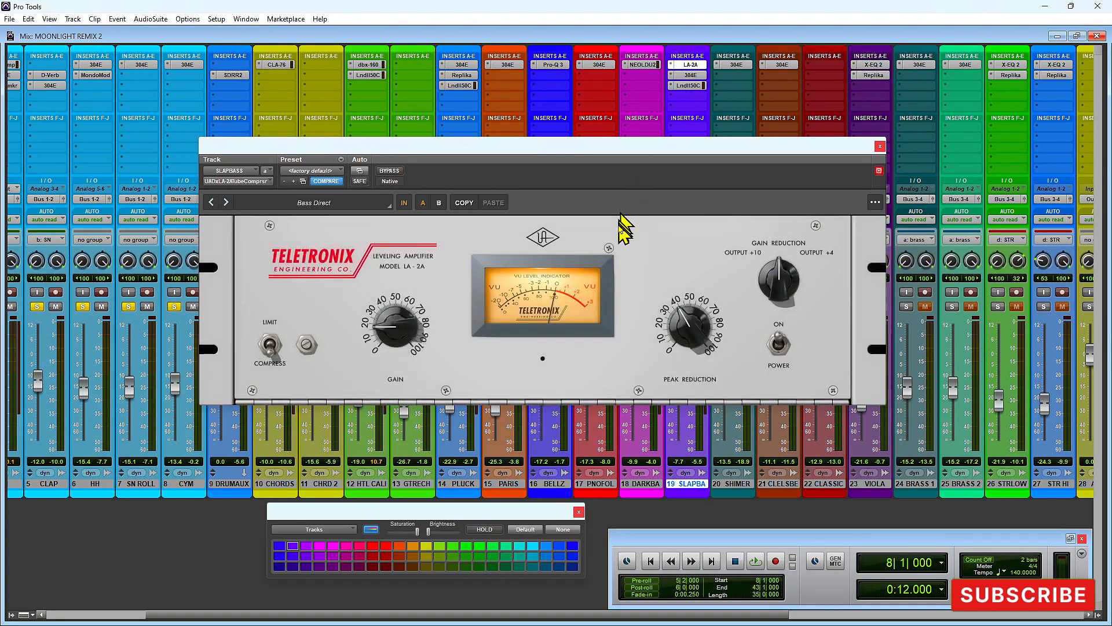
{"action": "left_click", "coordinate": [689, 65]}
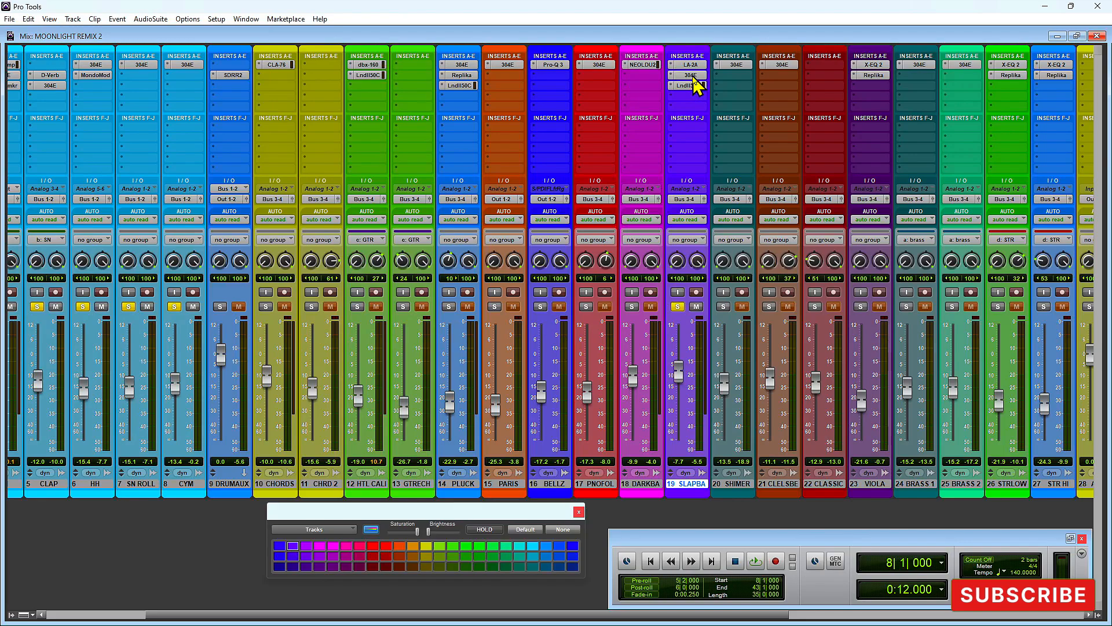
{"action": "left_click", "coordinate": [690, 76]}
{"action": "left_click", "coordinate": [455, 146]}
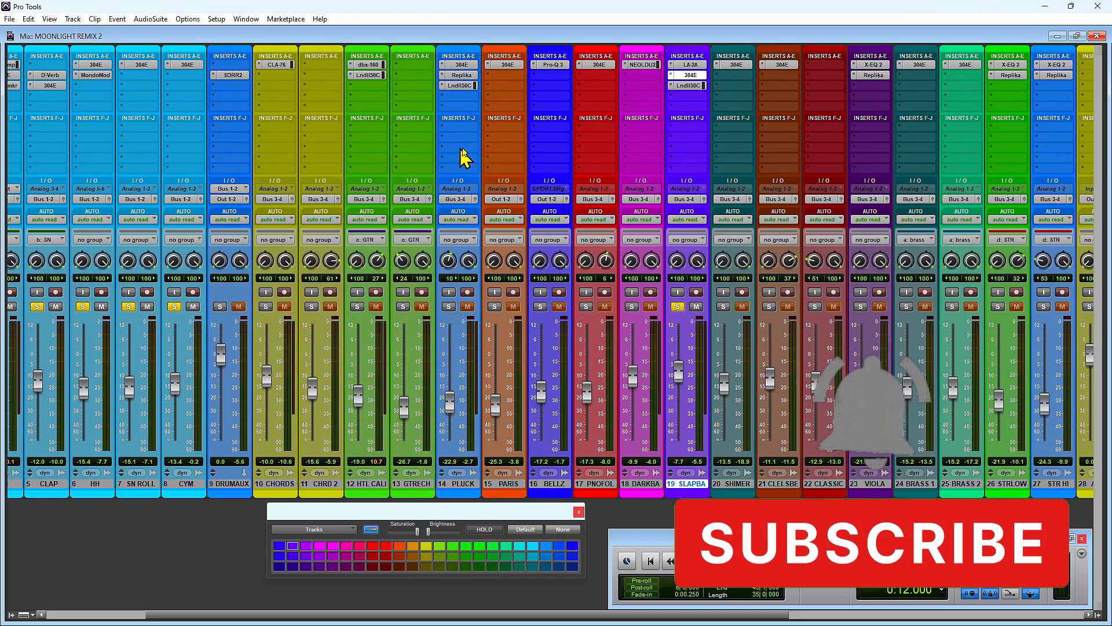
{"action": "left_click", "coordinate": [690, 85]}
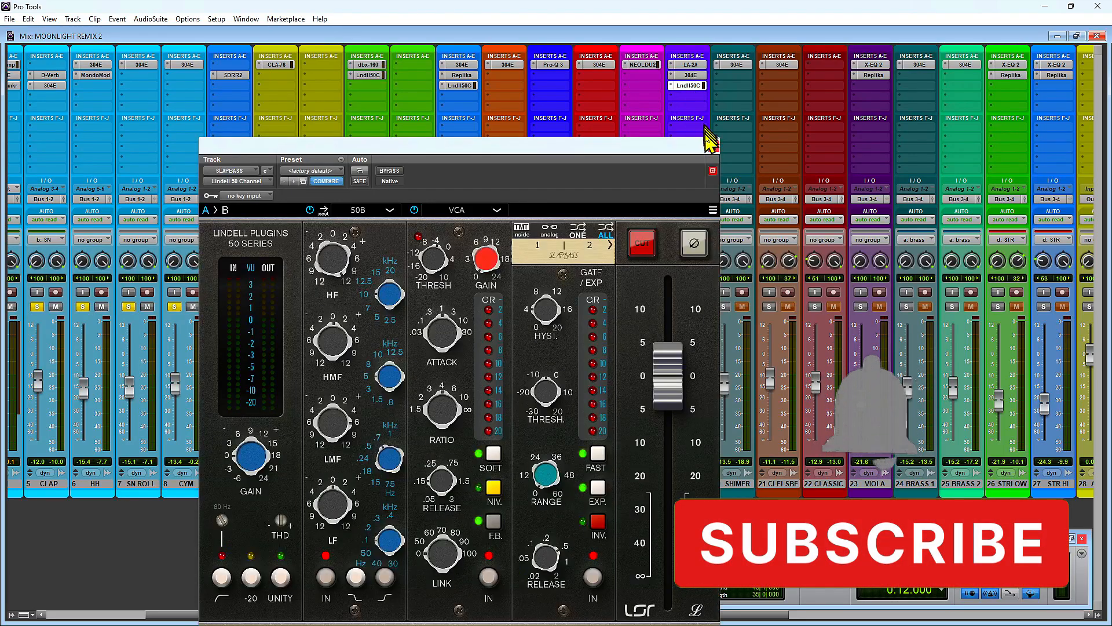
{"action": "left_click_drag", "start_coordinate": [685, 145], "coordinate": [655, 70]}
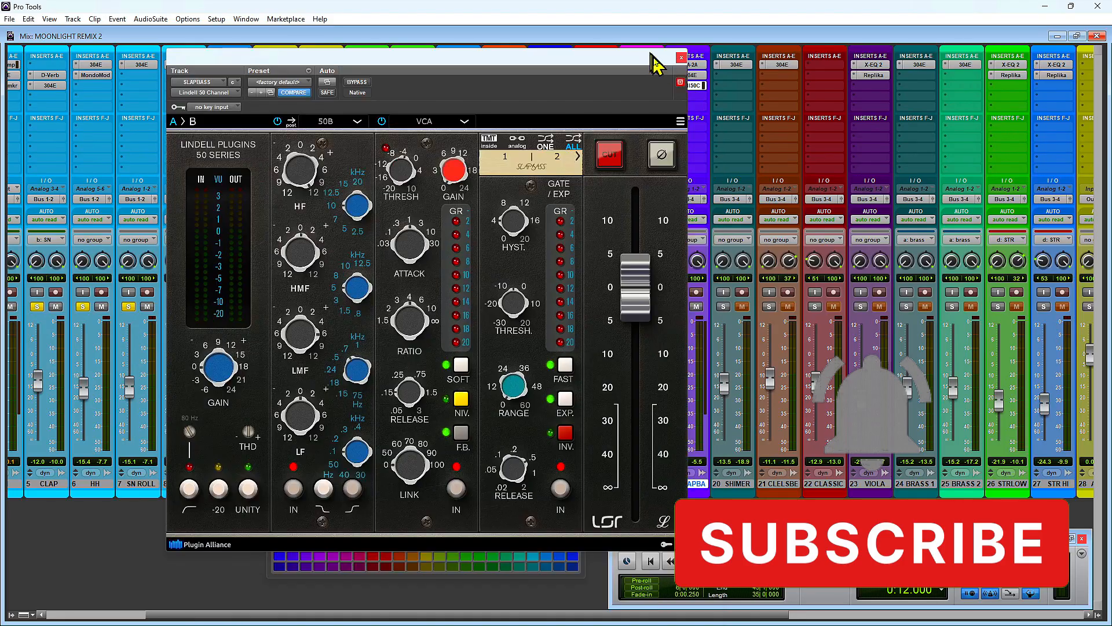
{"action": "left_click", "coordinate": [682, 68]}
Step: Play the SLAPBASS track in solo and listen to it together with DARK BASS
{"action": "key", "text": "space"}
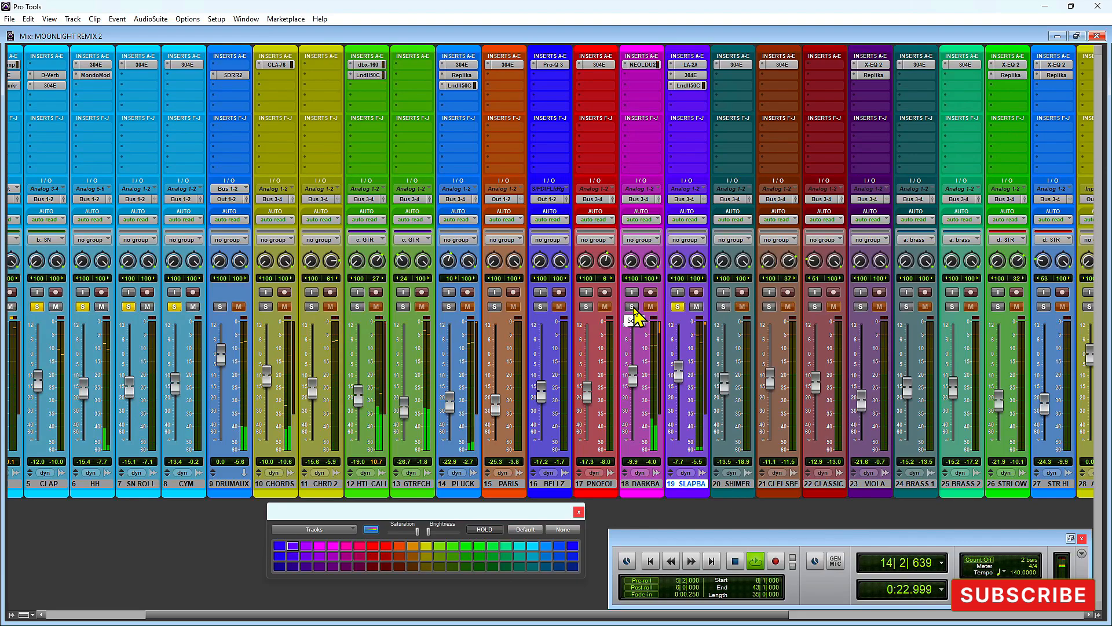
{"action": "key", "text": "space"}
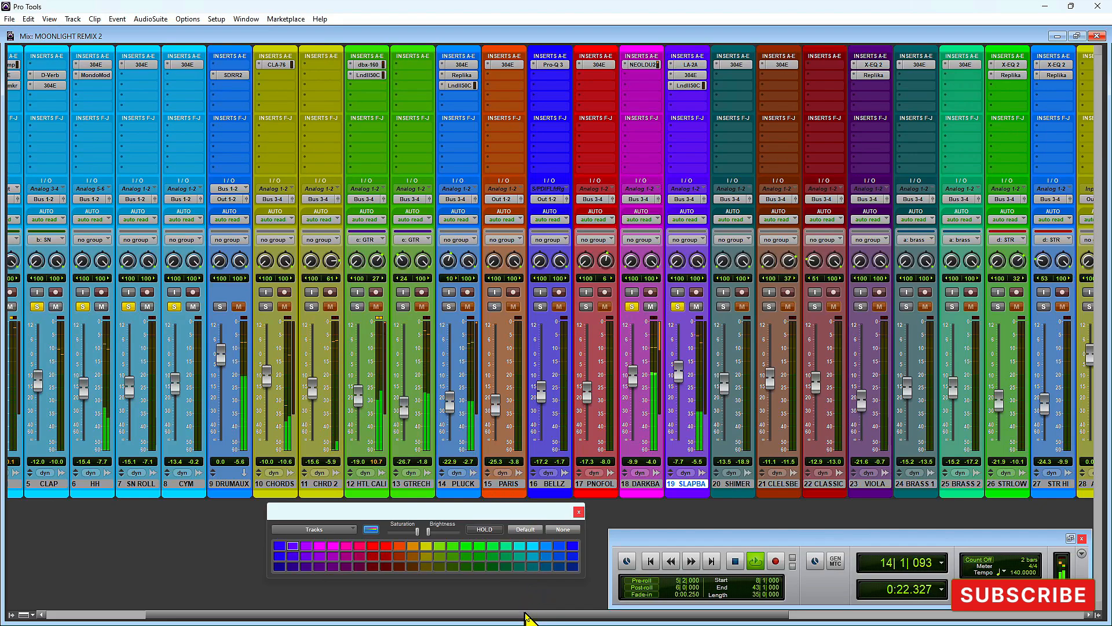
{"action": "key", "text": "space"}
Step: Put the DRUM AUX track in solo and play the basses with the drums
{"action": "left_click_drag", "start_coordinate": [526, 618], "coordinate": [344, 618]}
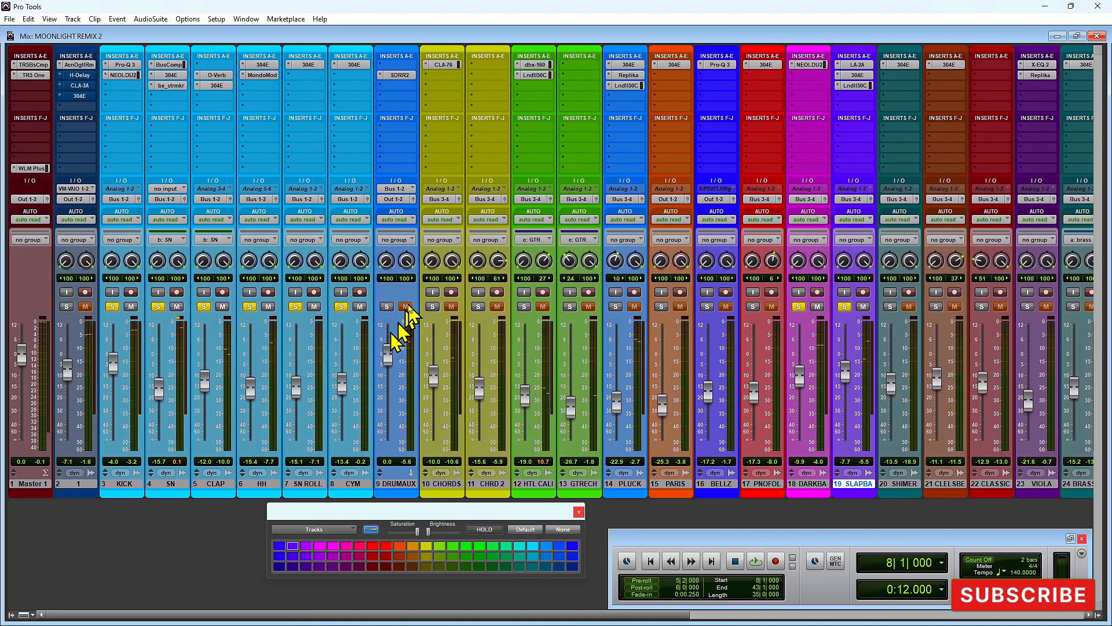
{"action": "left_click", "coordinate": [387, 307]}
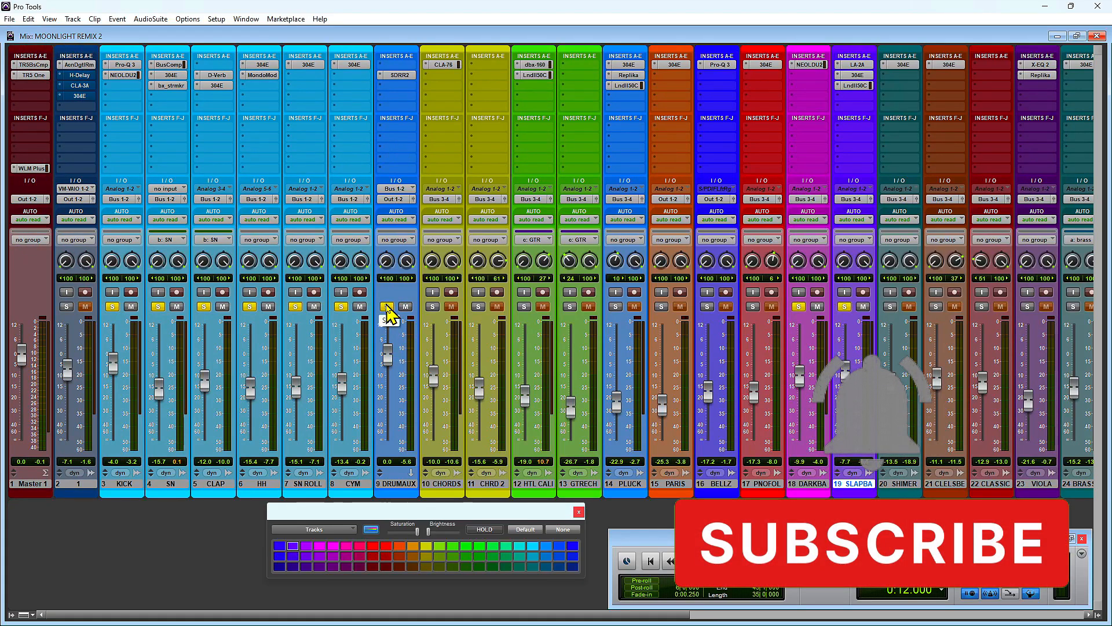
{"action": "key", "text": "space"}
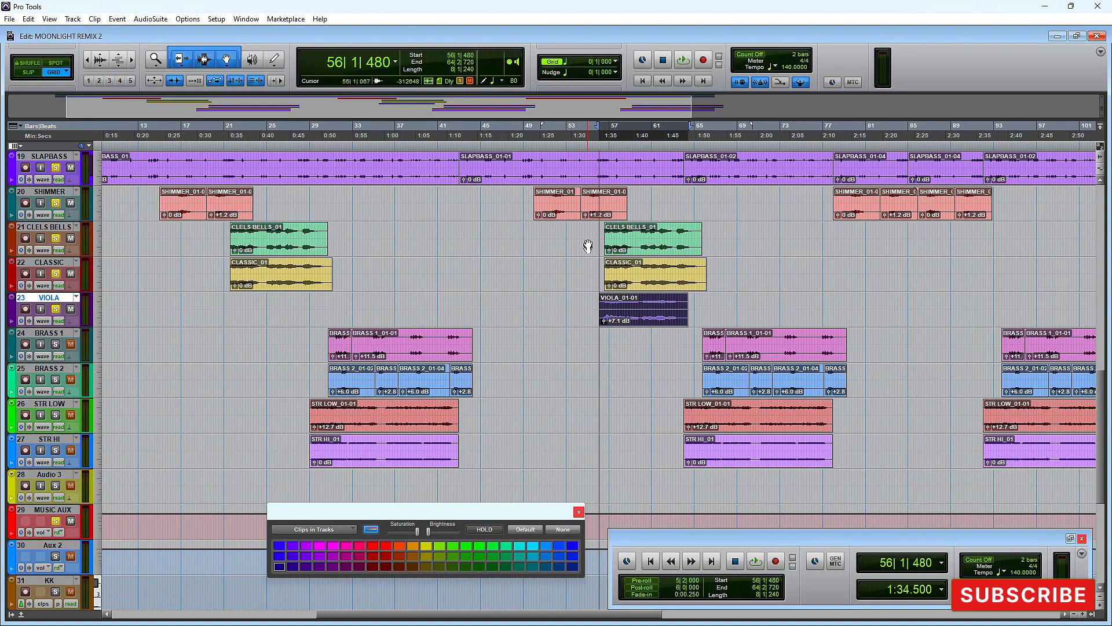
Step: Highlight both CLELS BELLS and CLASSIC sections in the Edit window, including VIOLA in the second, and place the cursor at bar 21
{"action": "left_click_drag", "start_coordinate": [594, 238], "coordinate": [707, 313]}
{"action": "left_click_drag", "start_coordinate": [222, 240], "coordinate": [341, 295]}
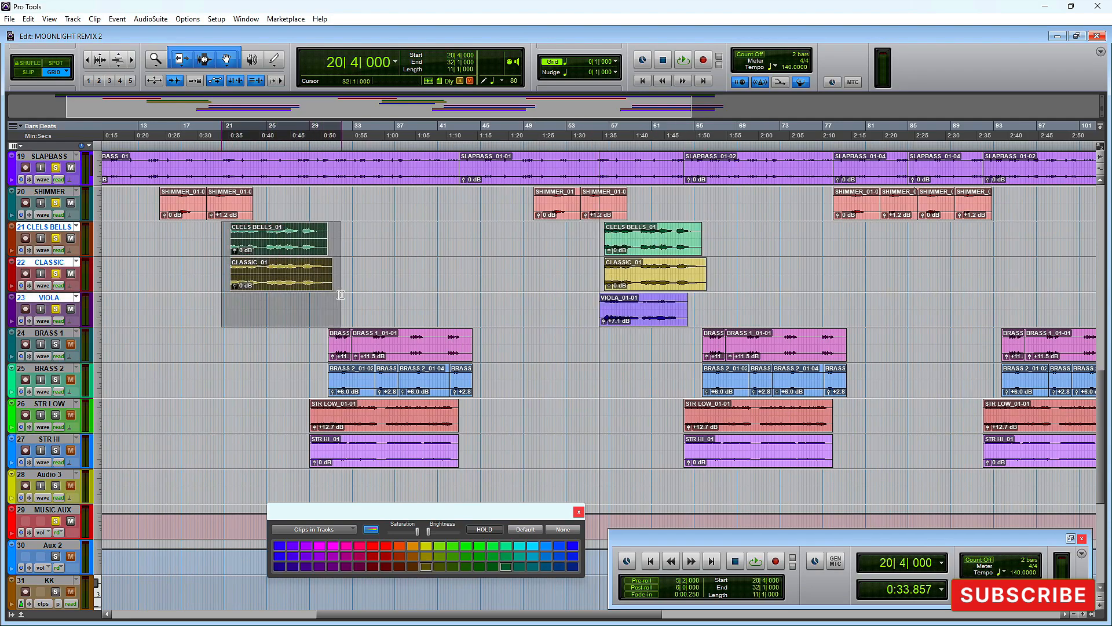
{"action": "left_click", "coordinate": [223, 237]}
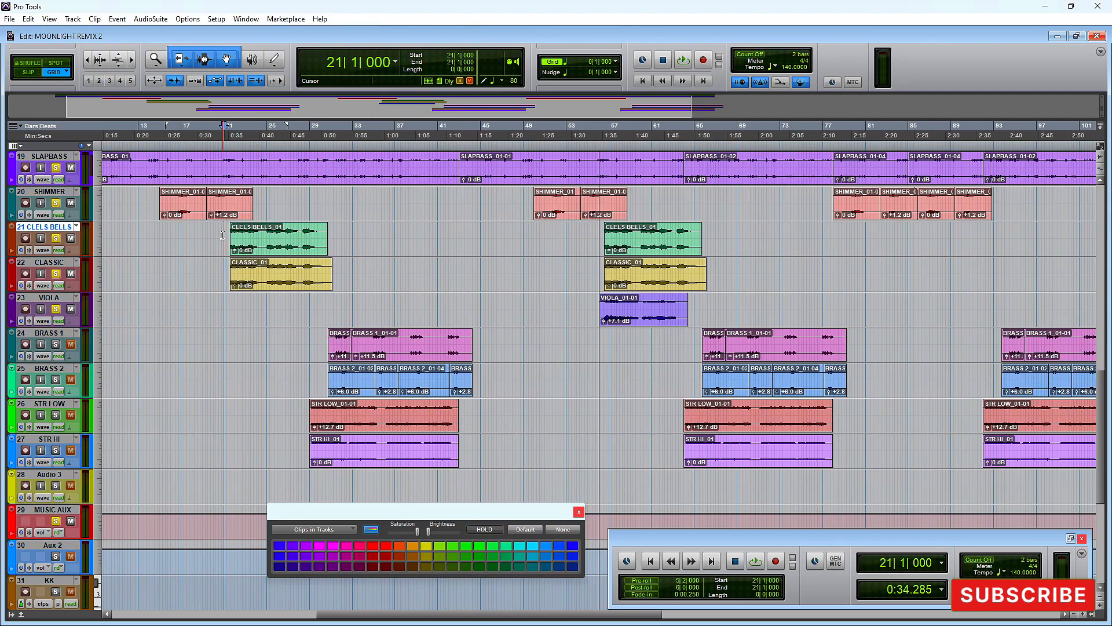
Step: Play the CLELS BELLS and CLASSIC section from bar 21, and its second occurrence with VIOLA from bar 55
{"action": "key", "text": "space"}
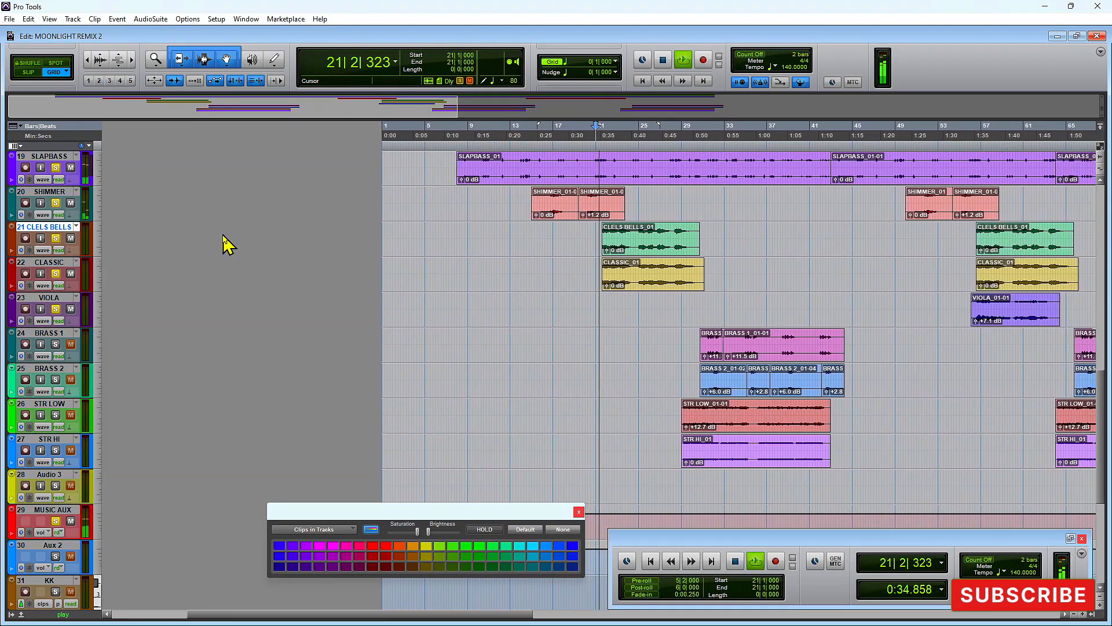
{"action": "scroll", "coordinate": [628, 316], "scroll_direction": "up", "scroll_amount": 2}
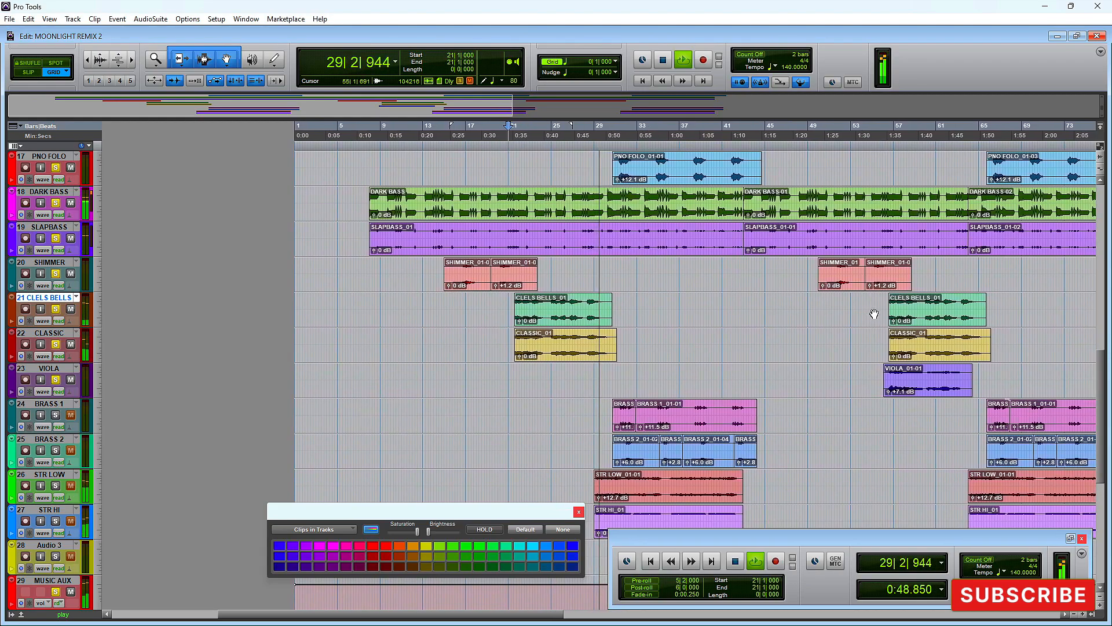
{"action": "key", "text": "space"}
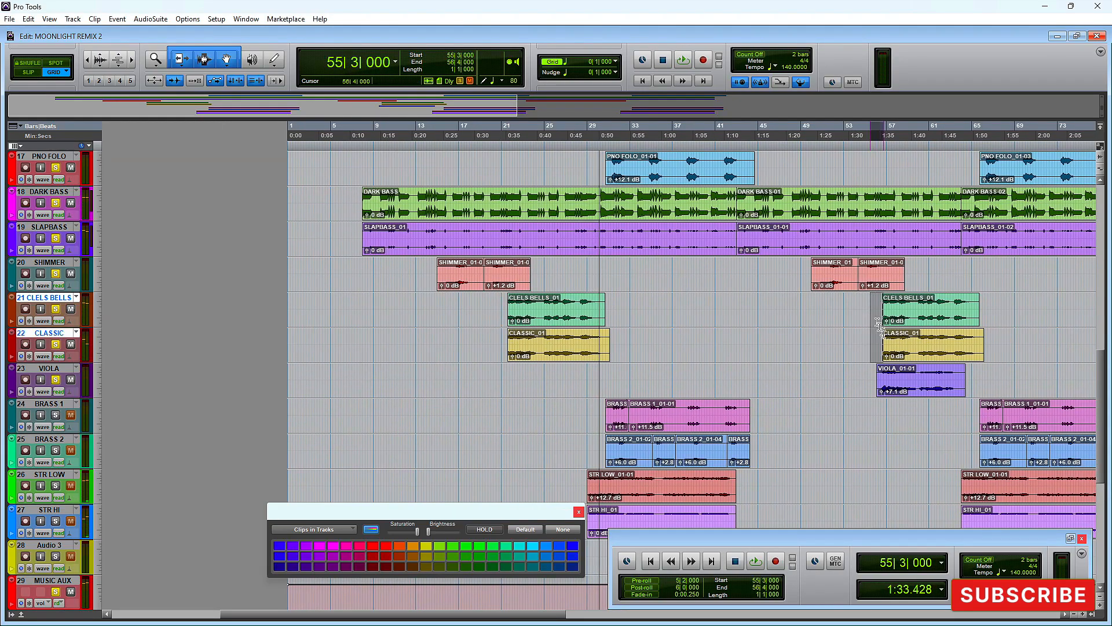
{"action": "key", "text": "space"}
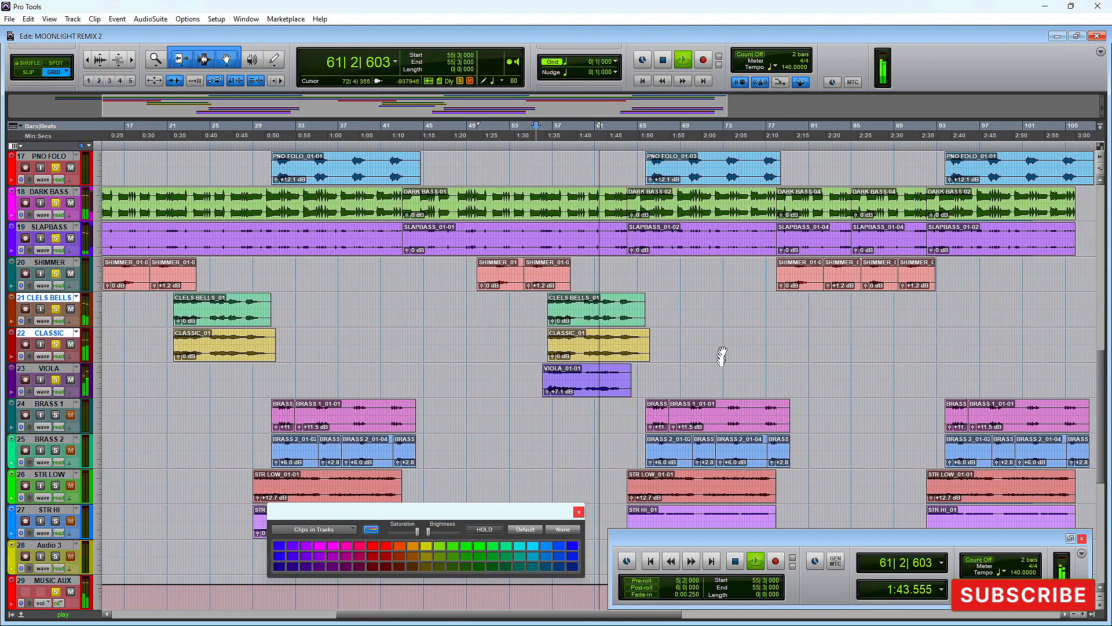
{"action": "scroll", "coordinate": [722, 355], "scroll_direction": "down", "scroll_amount": 2}
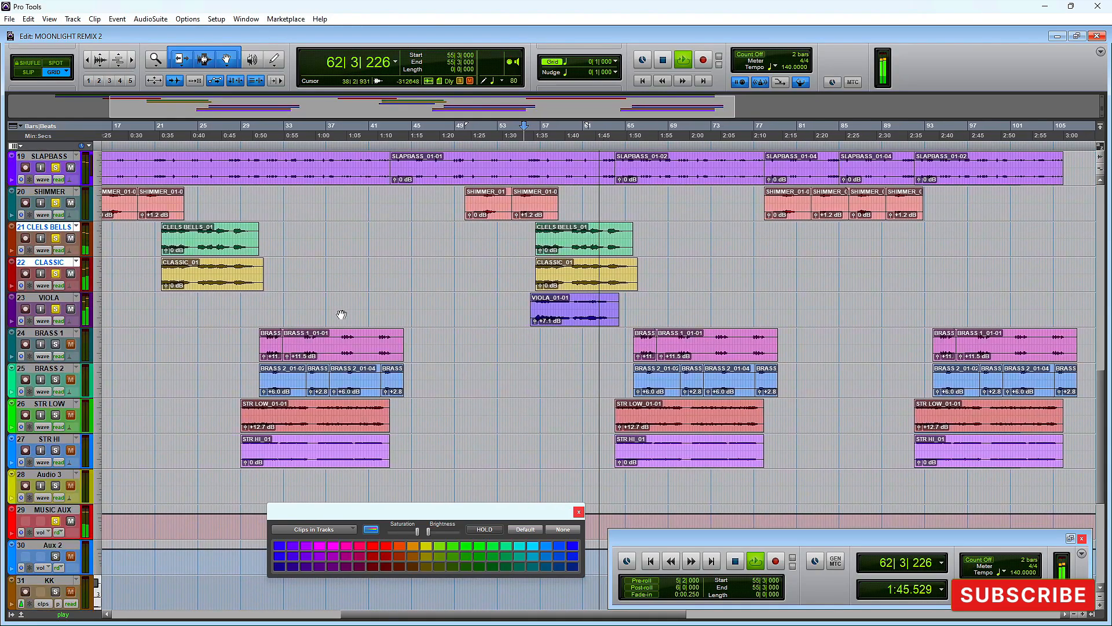
{"action": "key", "text": "space"}
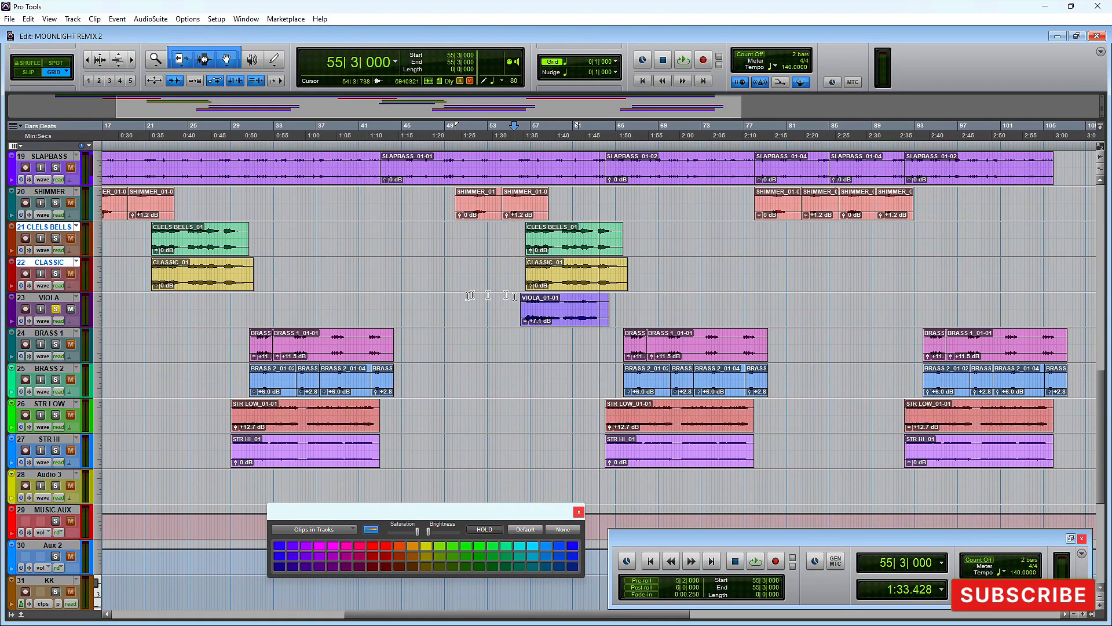
Step: Select the VIOLA clip, enlarge its waveform and play it in solo
{"action": "left_click", "coordinate": [570, 316]}
{"action": "key", "text": "ctrl+bracketright"}
{"action": "key", "text": "ctrl+bracketright"}
{"action": "key", "text": "space"}
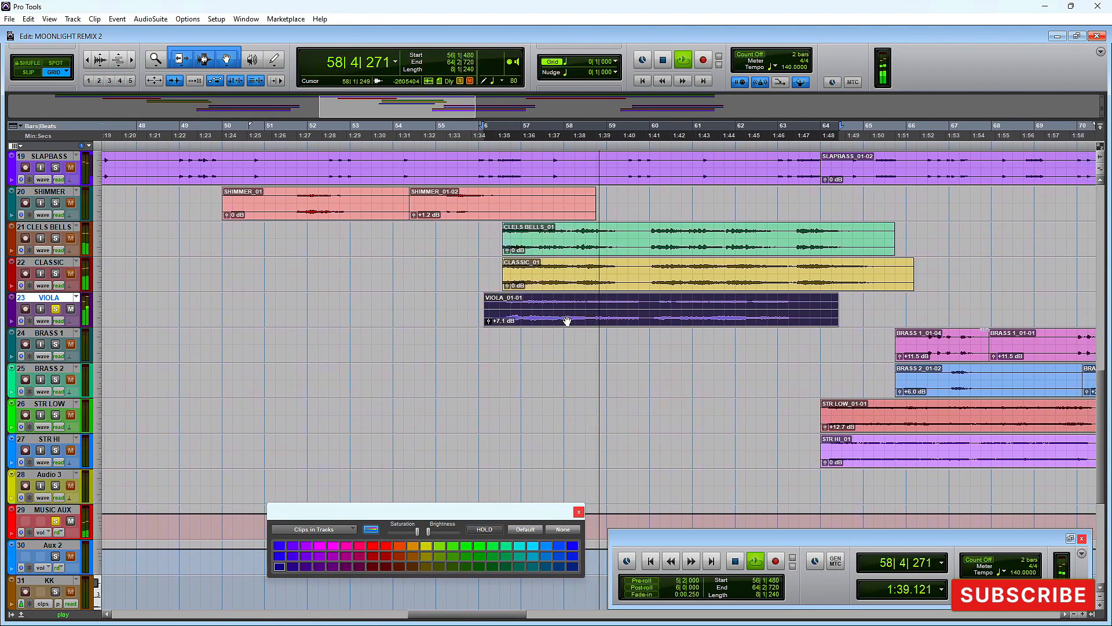
Step: Review the X-EQ 2 bands and the Replika delay on the VIOLA track in the Mix window, and close the plug-in
{"action": "key", "text": "ctrl+equal"}
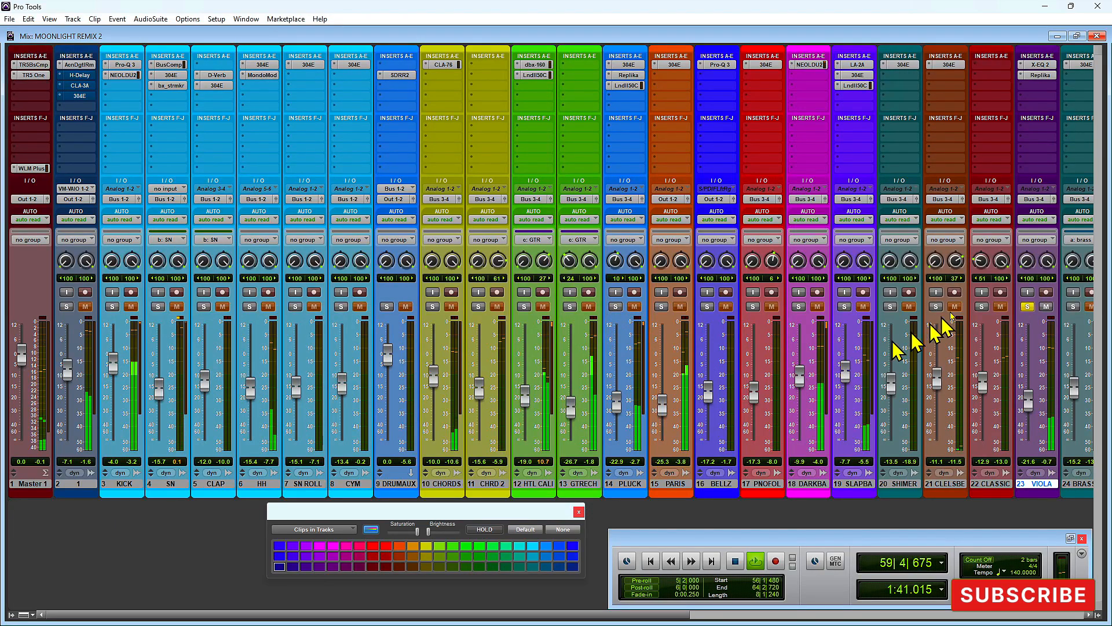
{"action": "left_click", "coordinate": [1034, 65]}
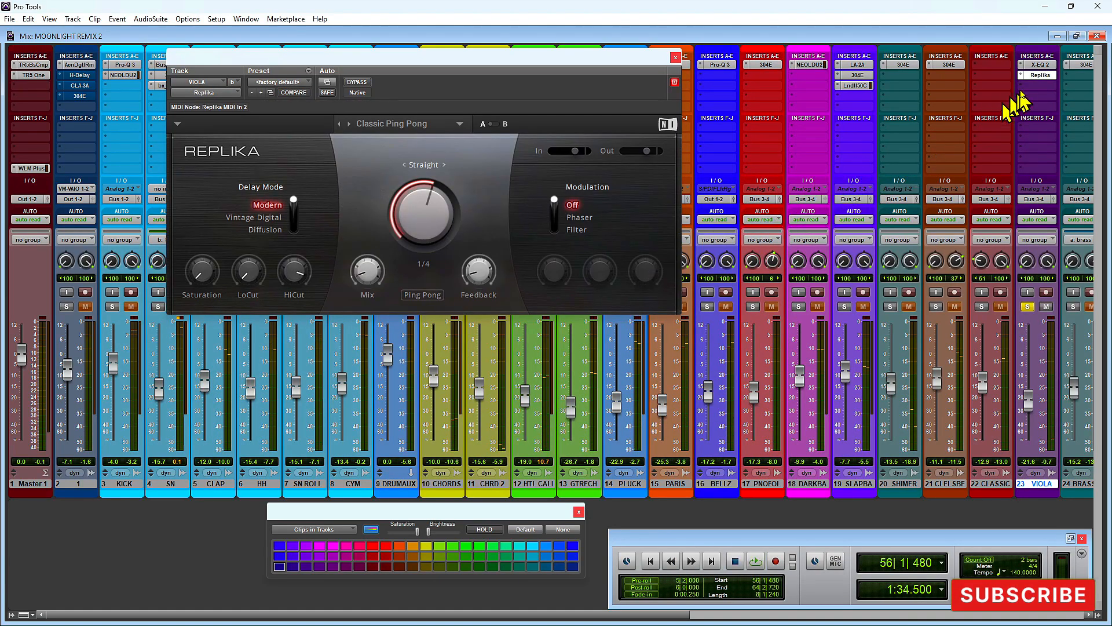
{"action": "left_click", "coordinate": [1039, 65]}
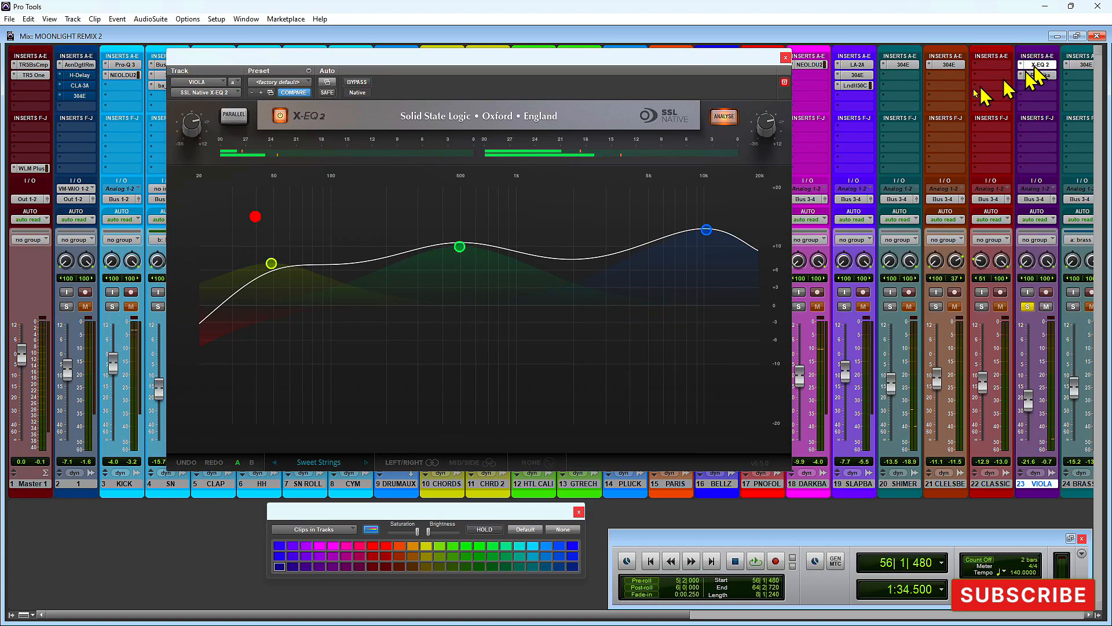
{"action": "left_click", "coordinate": [706, 232]}
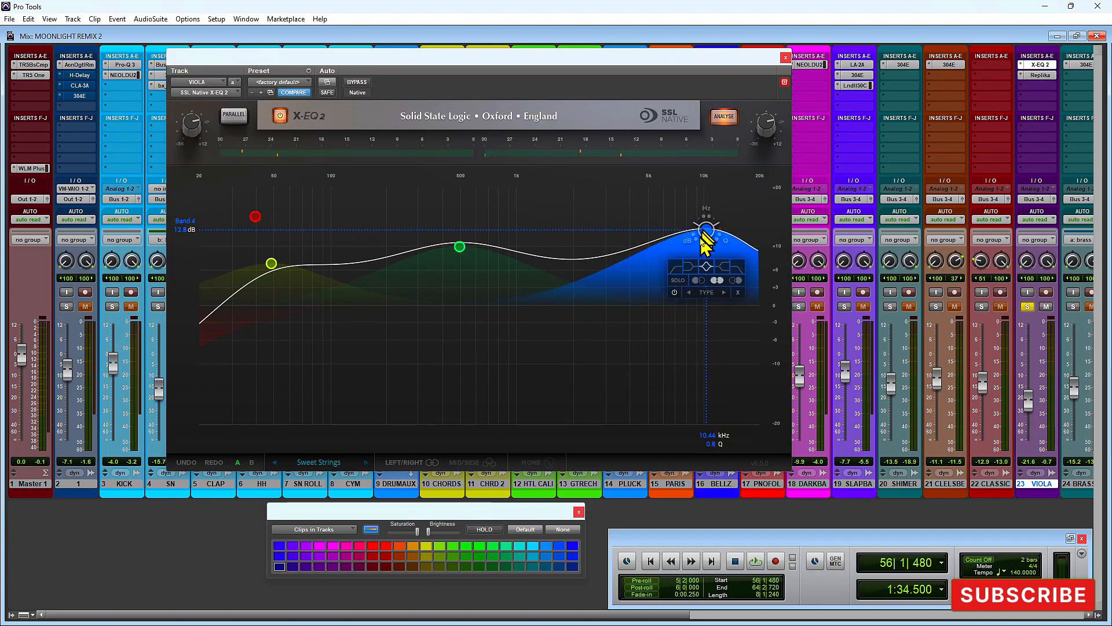
{"action": "mouse_move", "coordinate": [710, 231]}
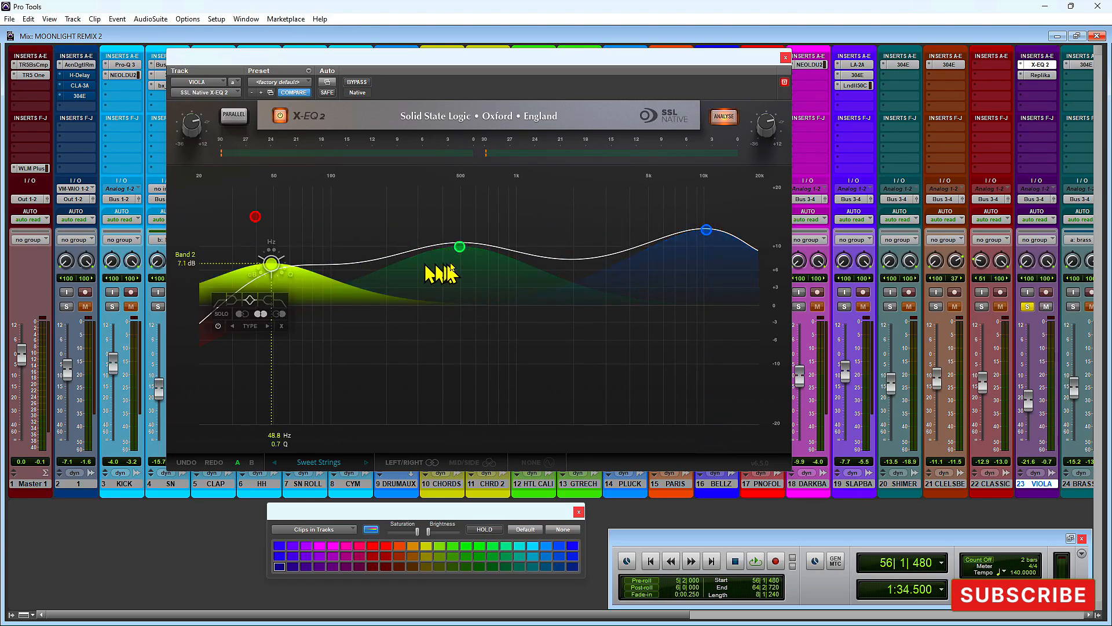
{"action": "left_click", "coordinate": [1043, 76]}
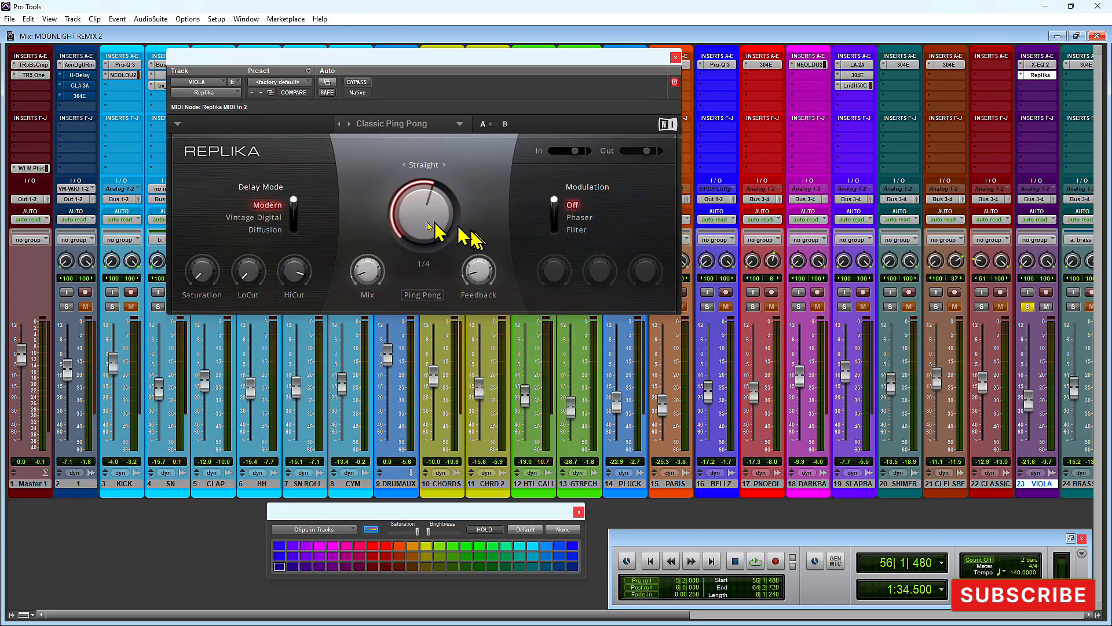
{"action": "left_click", "coordinate": [676, 57]}
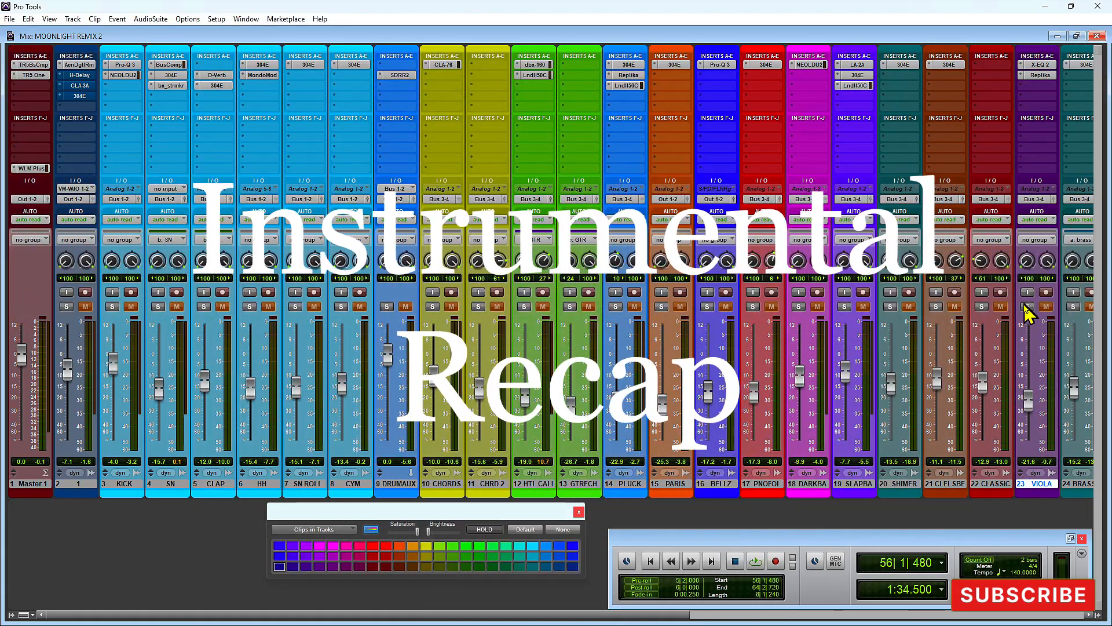
Step: Play the full instrumental from the session start in the Edit window while looking through all the tracks
{"action": "key", "text": "ctrl+equal"}
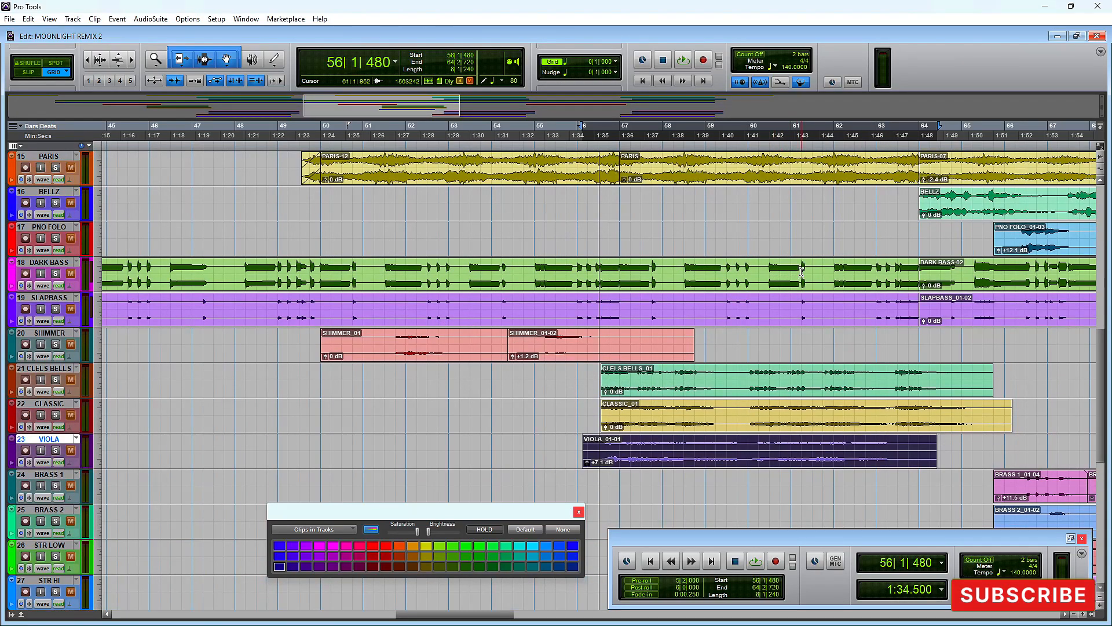
{"action": "key", "text": "ctrl+["}
{"action": "key", "text": "ctrl+["}
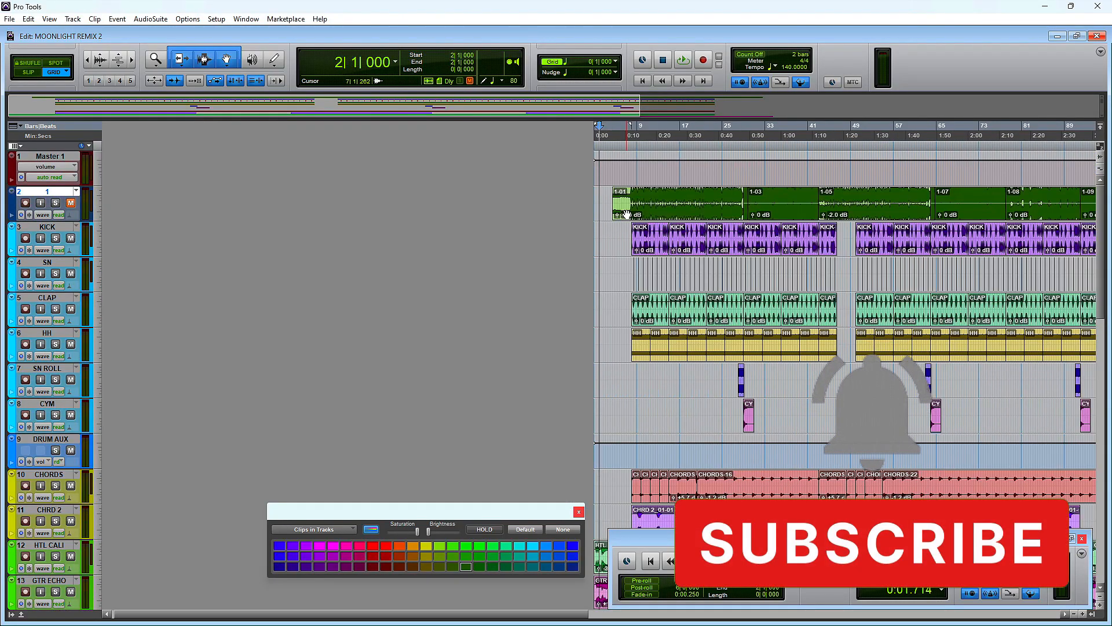
{"action": "key", "text": "Return"}
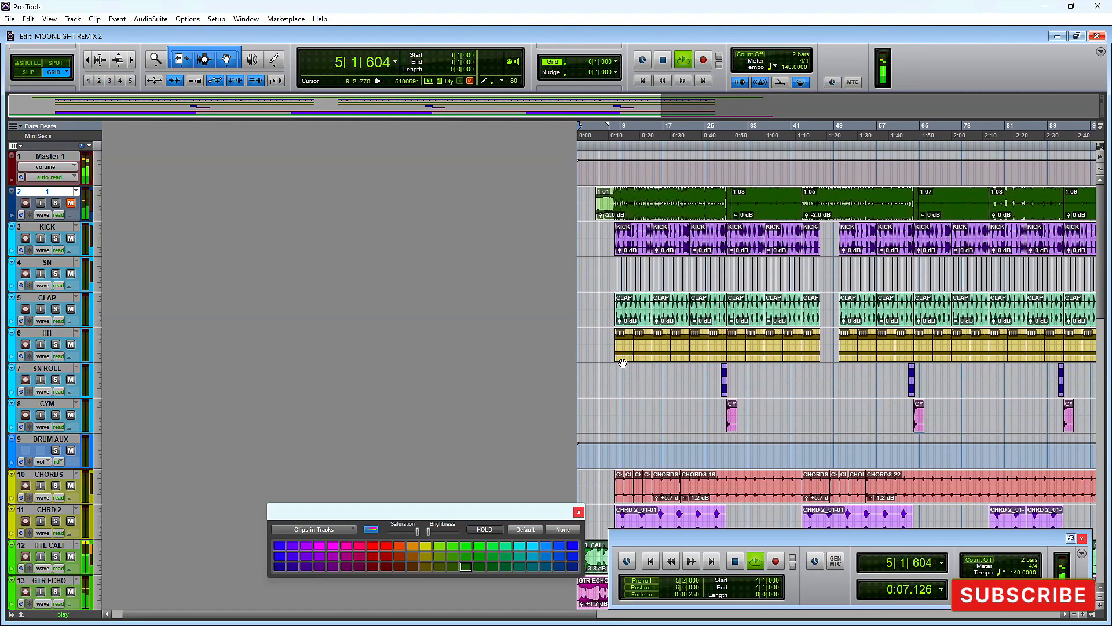
{"action": "scroll", "coordinate": [623, 367], "scroll_direction": "down", "scroll_amount": 6}
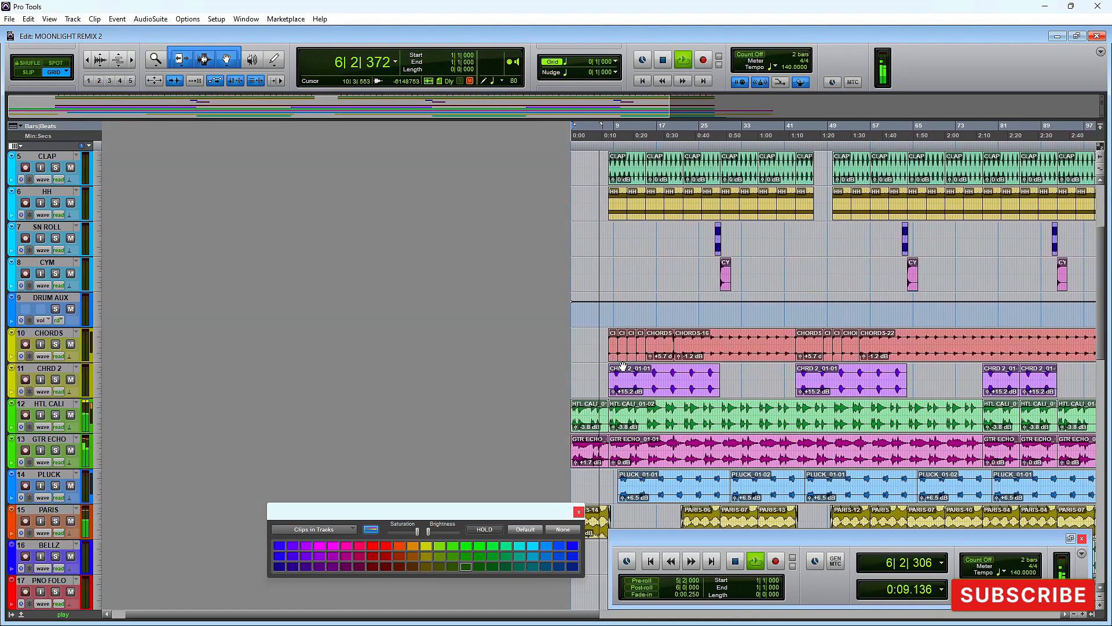
{"action": "scroll", "coordinate": [624, 366], "scroll_direction": "up", "scroll_amount": 4}
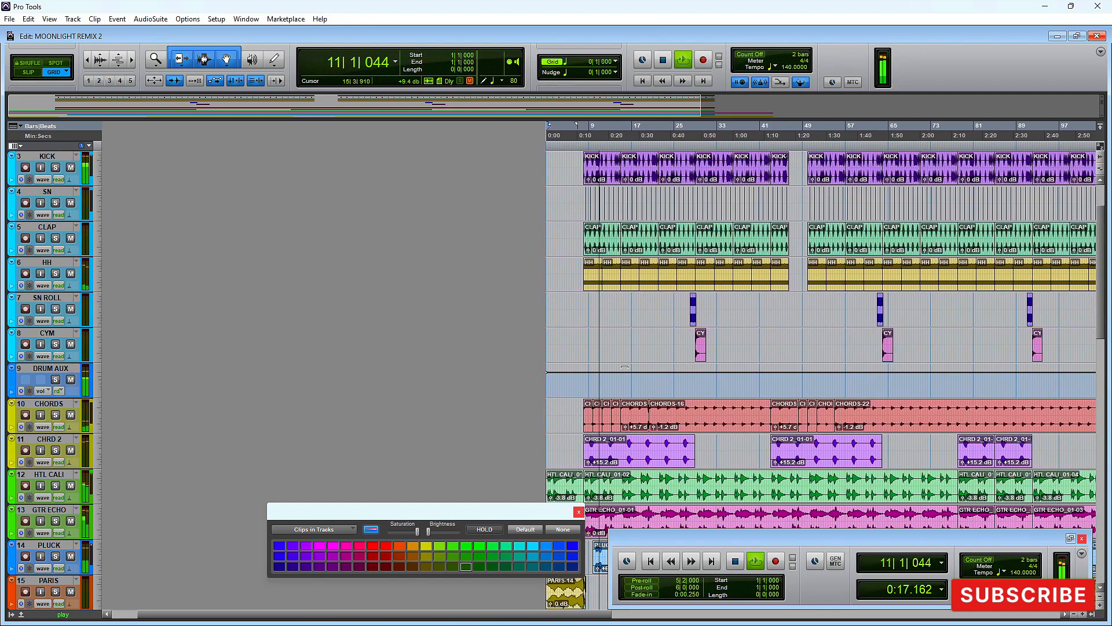
{"action": "scroll", "coordinate": [625, 366], "scroll_direction": "up", "scroll_amount": 2, "text": "alt"}
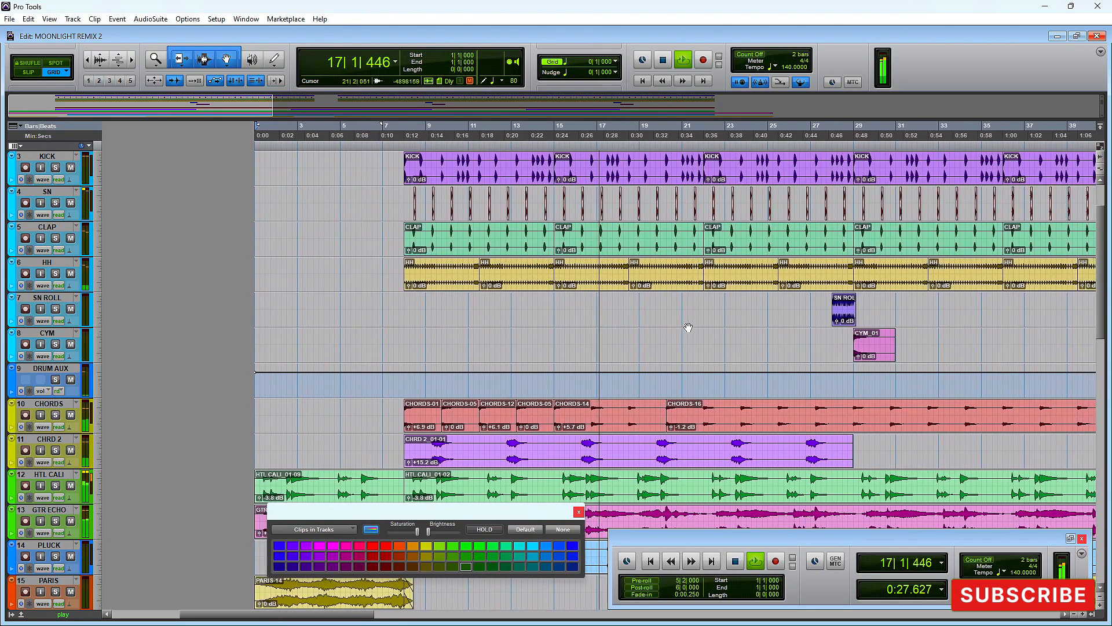
{"action": "scroll", "coordinate": [688, 327], "scroll_direction": "down", "scroll_amount": 5}
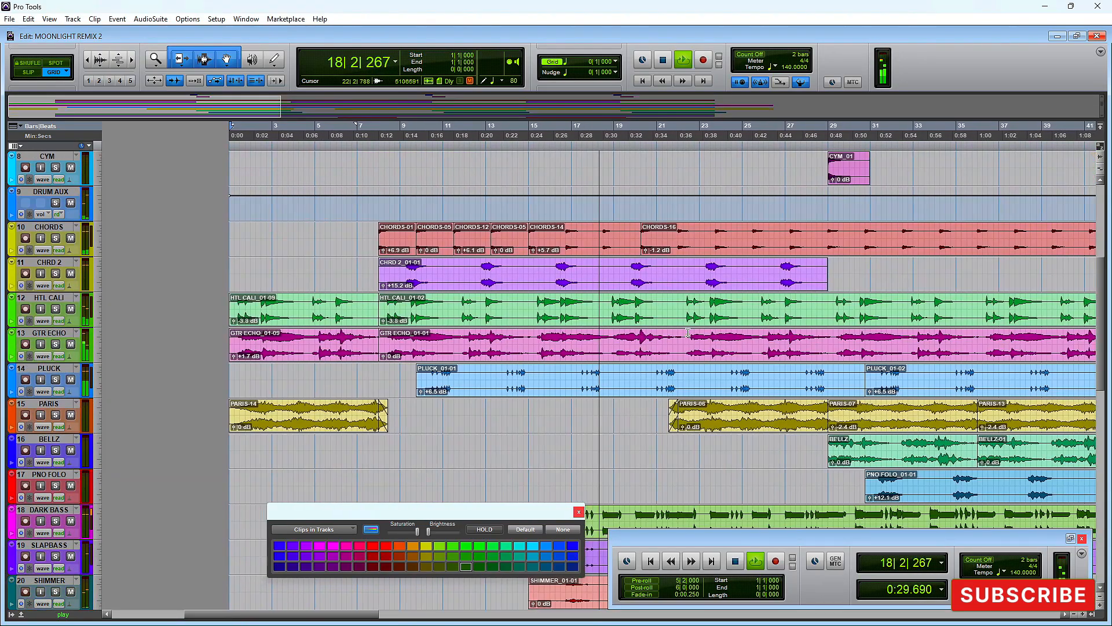
{"action": "scroll", "coordinate": [687, 333], "scroll_direction": "down", "scroll_amount": 1}
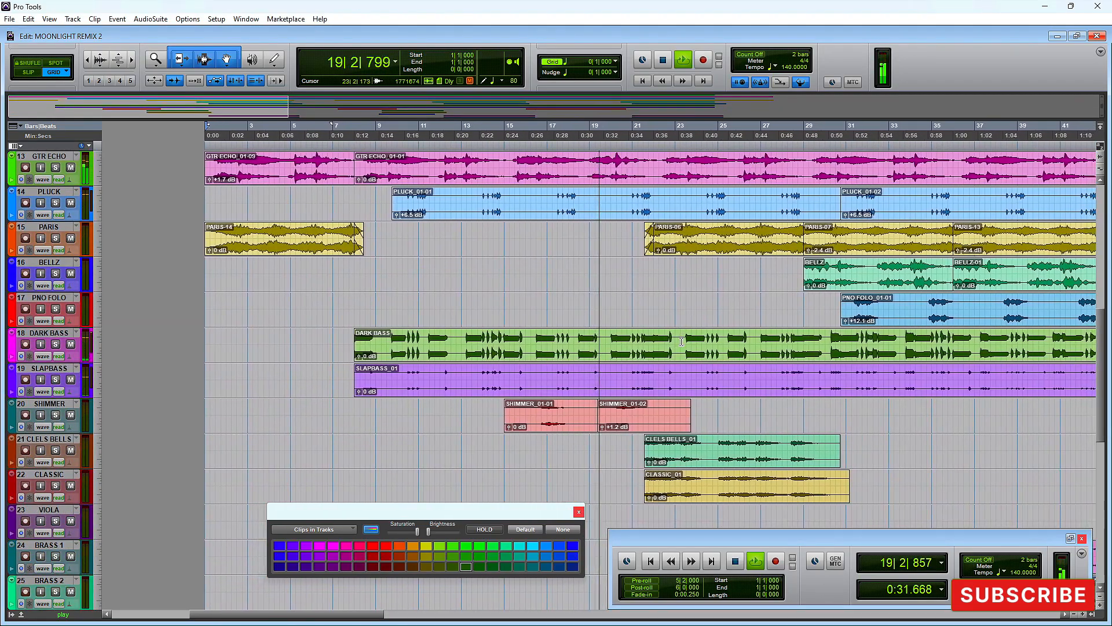
{"action": "scroll", "coordinate": [680, 343], "scroll_direction": "up", "scroll_amount": 3}
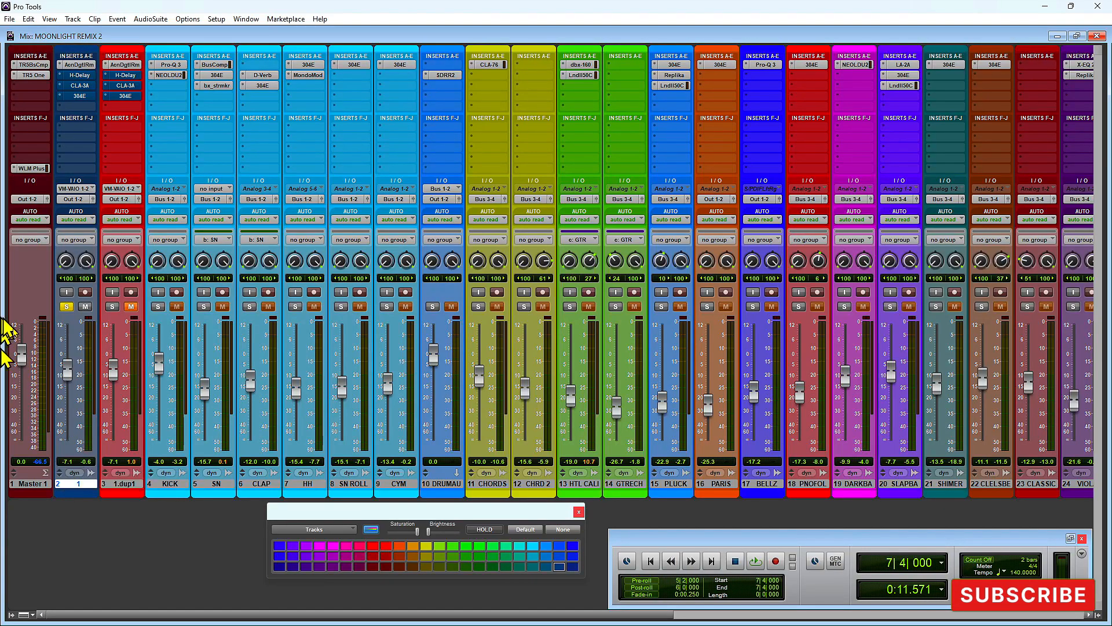
Step: Take H-Delay, CLA-3A and 304E on vocal track 1 out of bypass and turn off the track's solo
{"action": "left_click", "coordinate": [80, 75]}
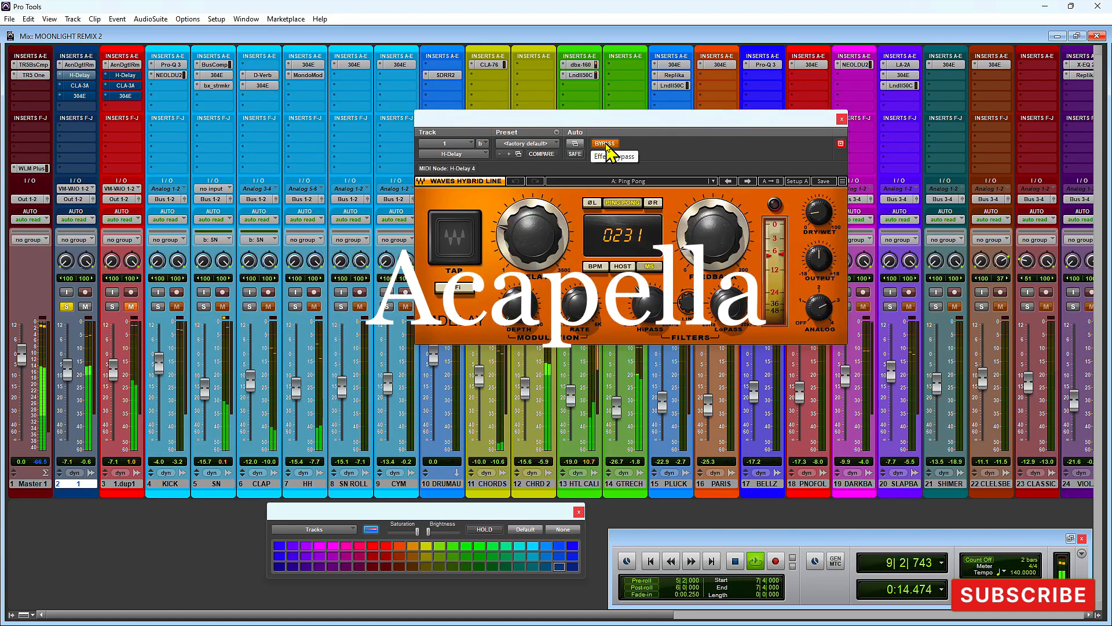
{"action": "left_click", "coordinate": [605, 144]}
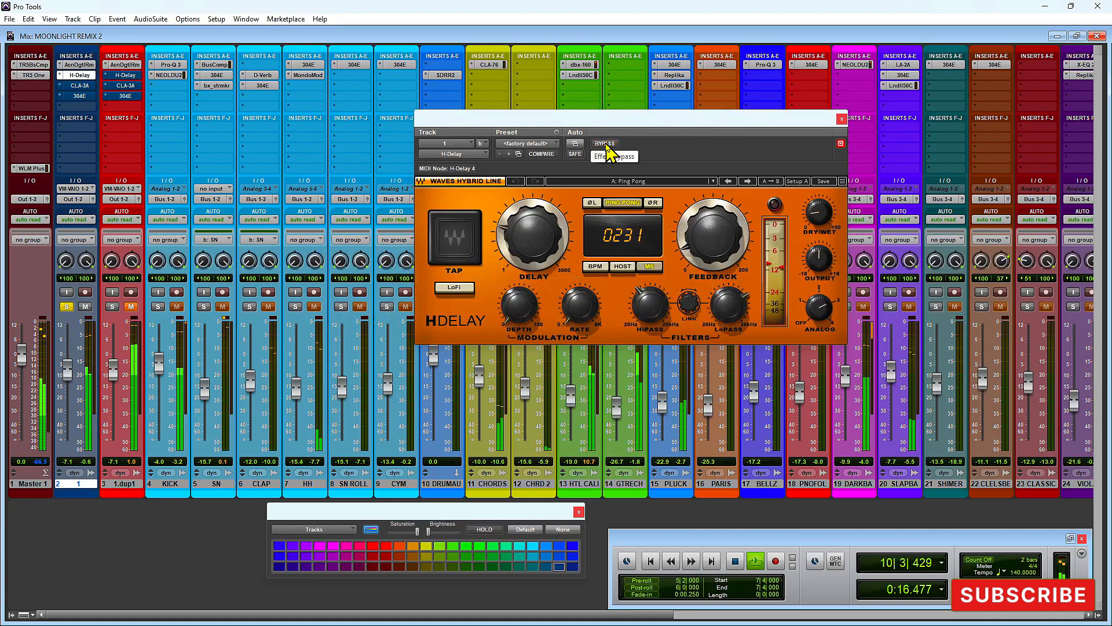
{"action": "key", "text": "space"}
{"action": "left_click", "coordinate": [77, 86]}
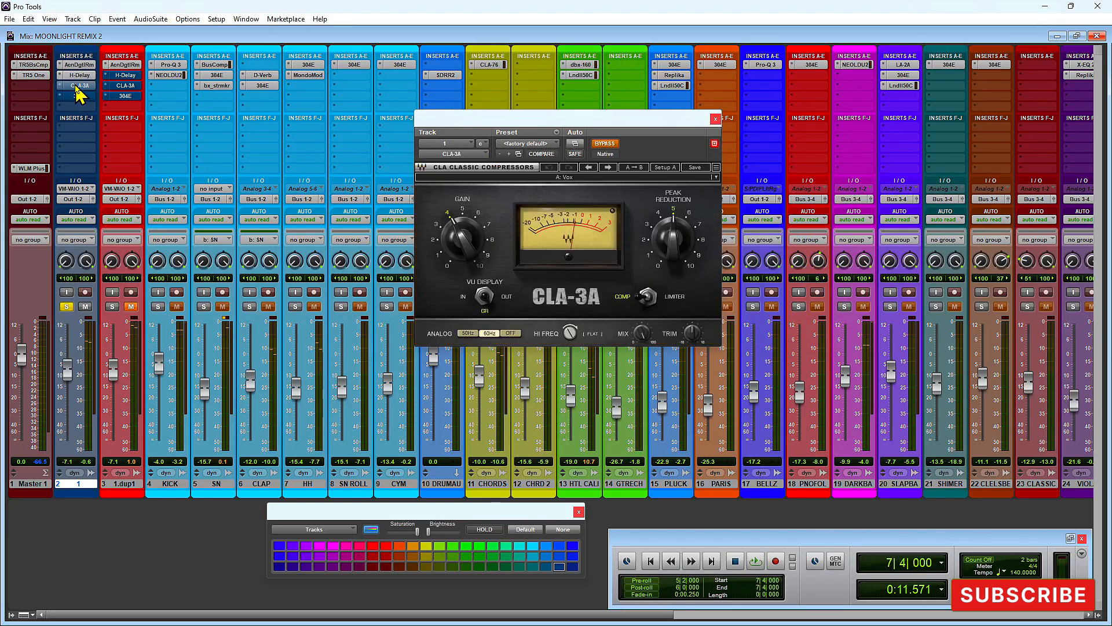
{"action": "left_click", "coordinate": [604, 143]}
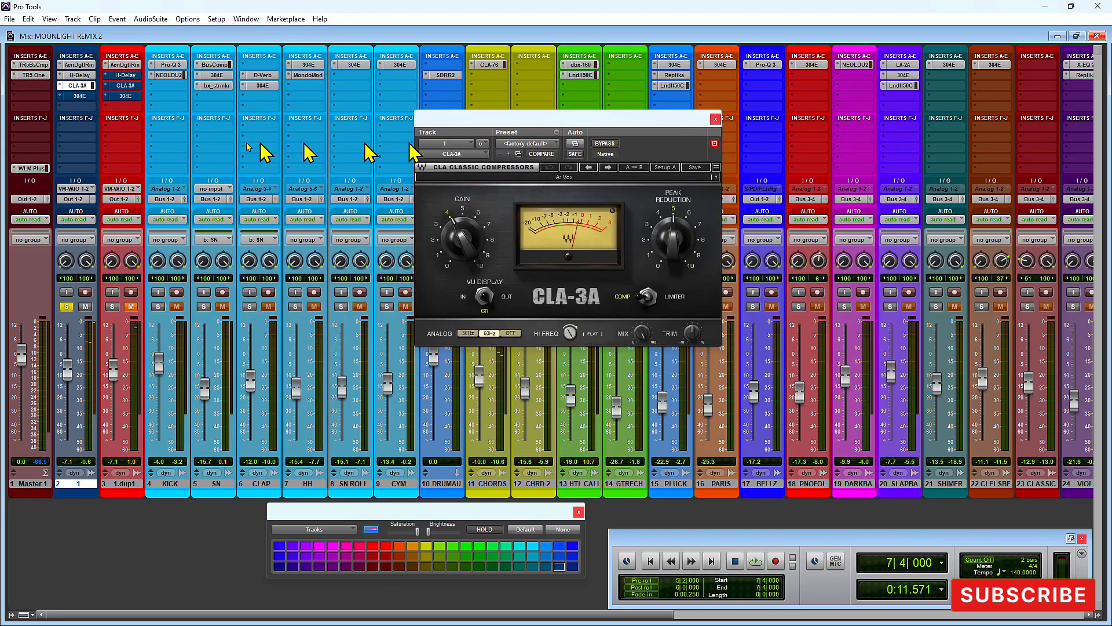
{"action": "left_click", "coordinate": [80, 96]}
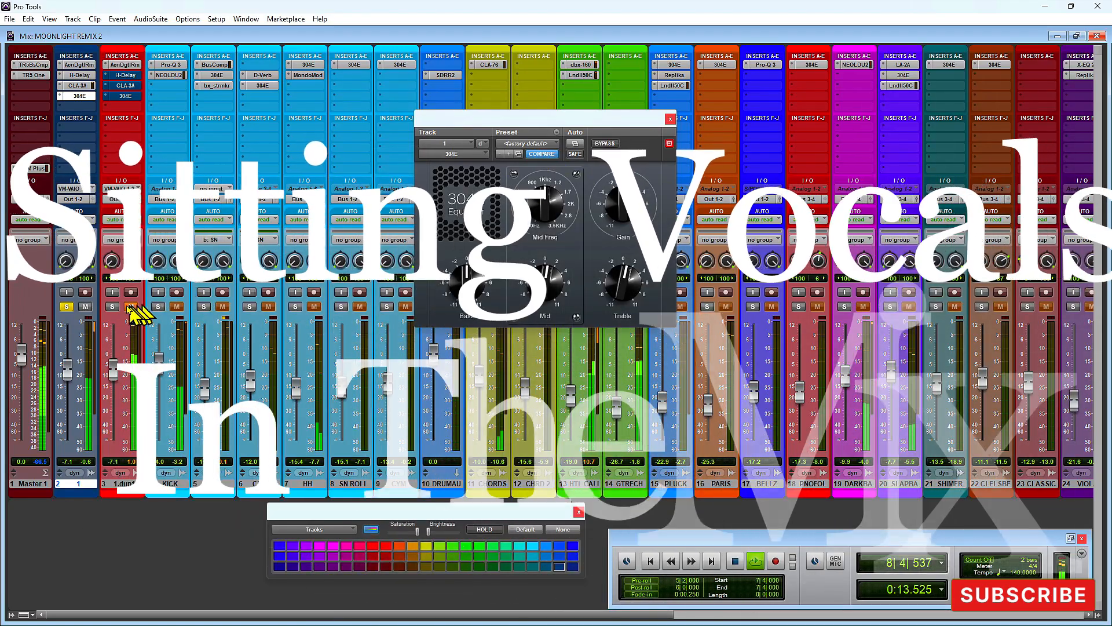
{"action": "left_click", "coordinate": [67, 307]}
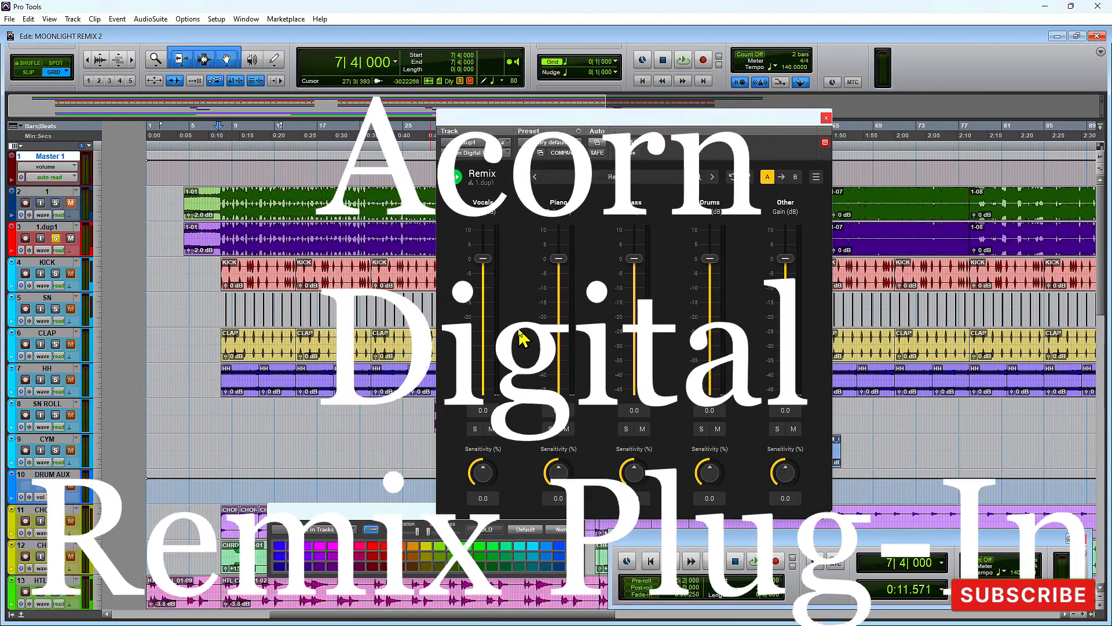
Step: Play the soloed 1.dup1 track through the Acon Digital Remix plug-in, stop it and reposition the plug-in window
{"action": "key", "text": "space"}
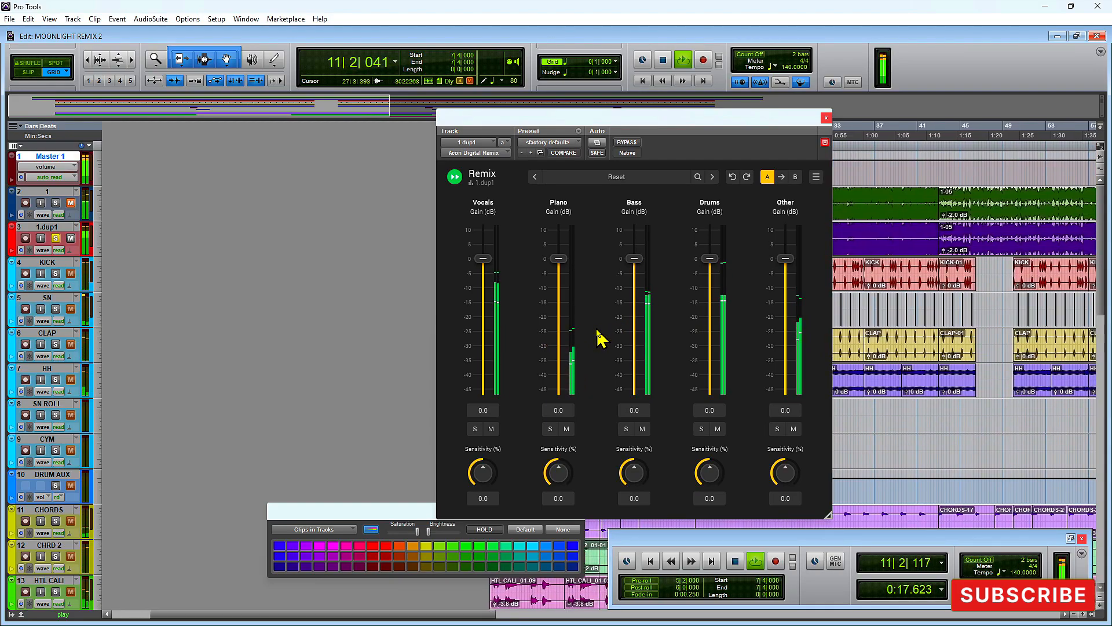
{"action": "key", "text": "space"}
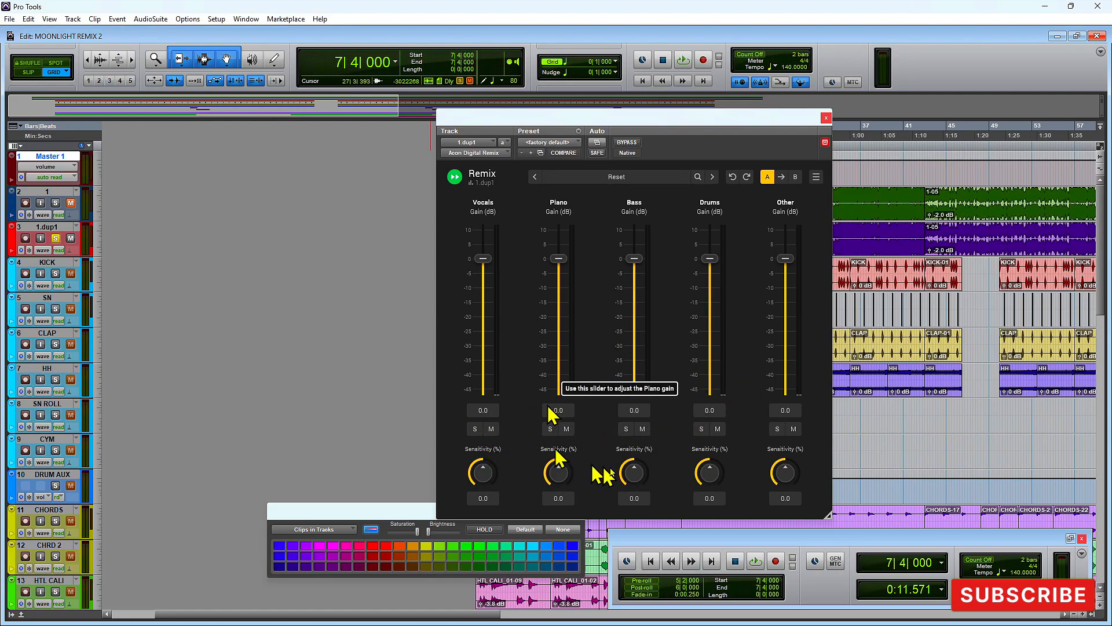
{"action": "left_click_drag", "start_coordinate": [616, 124], "coordinate": [594, 125]}
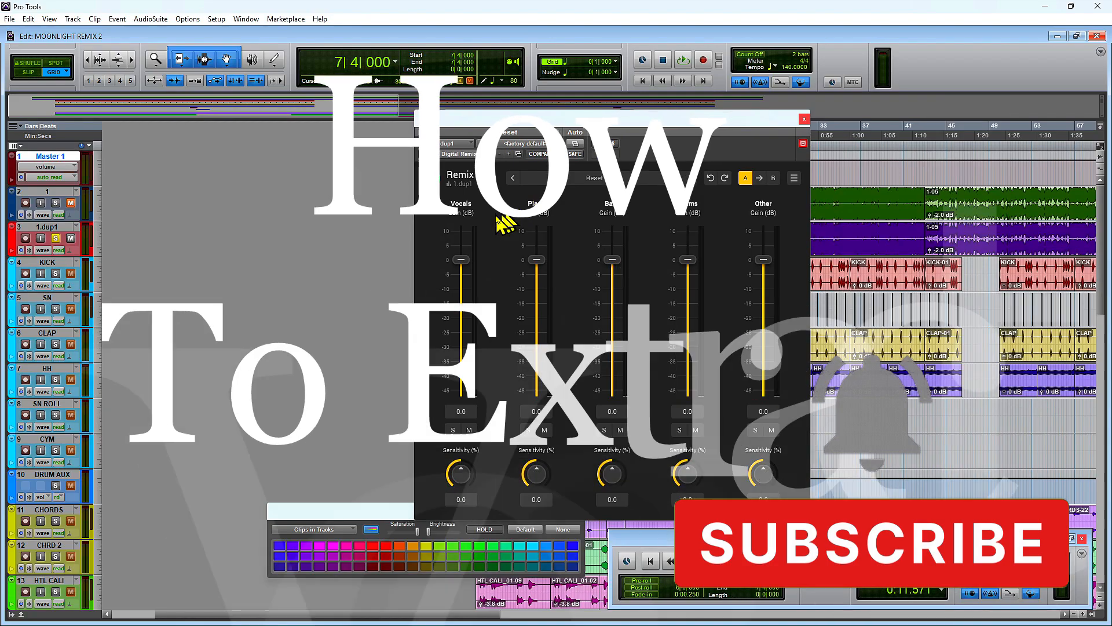
Step: Play 1.dup1 and audition the Vocals stem alone in the Remix plug-in, releasing its solo at the end
{"action": "key", "text": "space"}
{"action": "left_click_drag", "start_coordinate": [464, 264], "coordinate": [465, 301]}
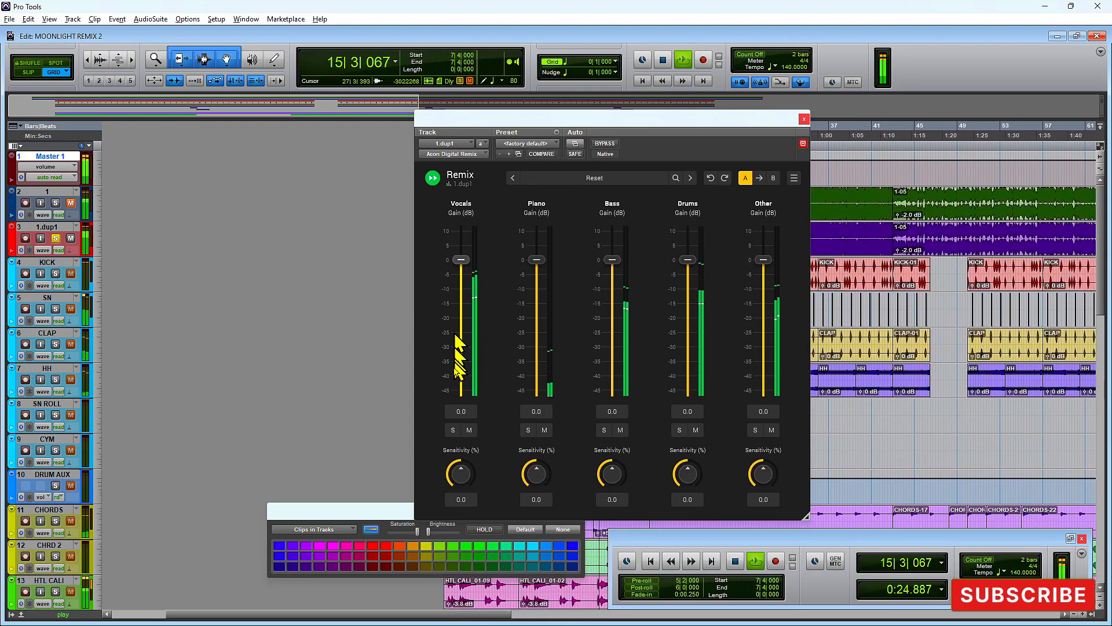
{"action": "left_click", "coordinate": [453, 430]}
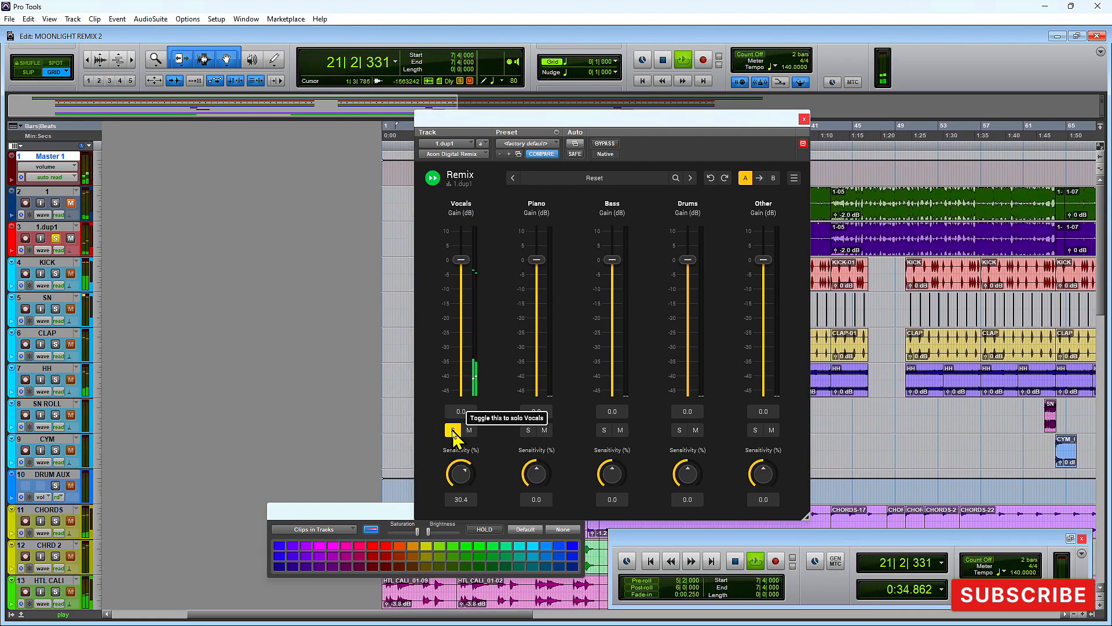
{"action": "left_click", "coordinate": [452, 430]}
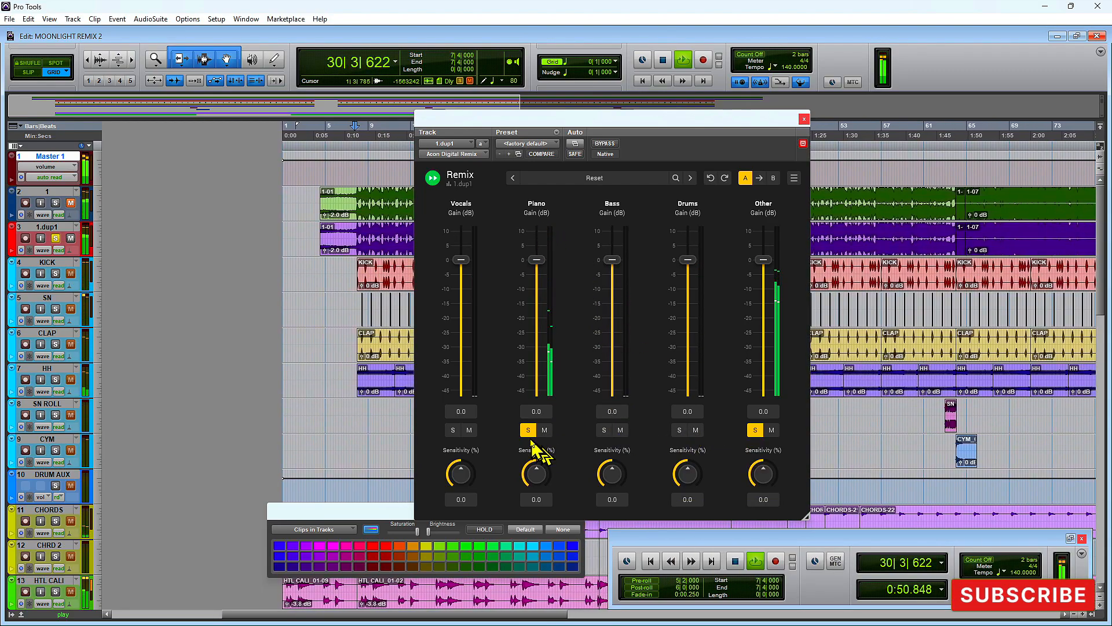
Step: Audition the Bass and Drums stems separately in the Remix plug-in, setting Bass sensitivity to -52.8% and Drums sensitivity to -75.2%
{"action": "left_click", "coordinate": [527, 430]}
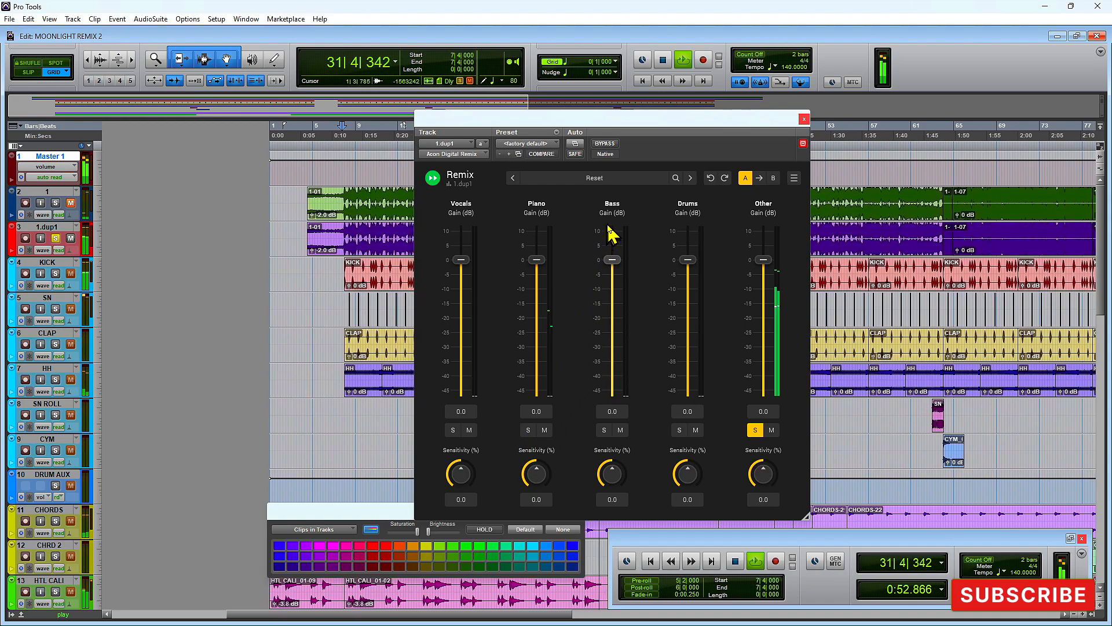
{"action": "left_click", "coordinate": [604, 430]}
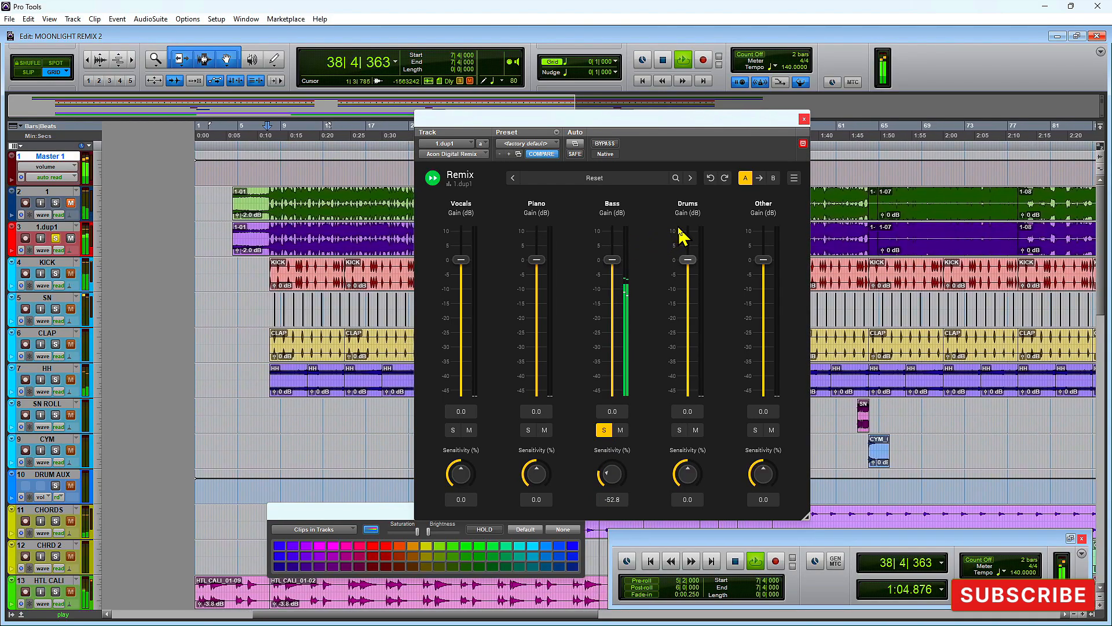
{"action": "left_click", "coordinate": [681, 431]}
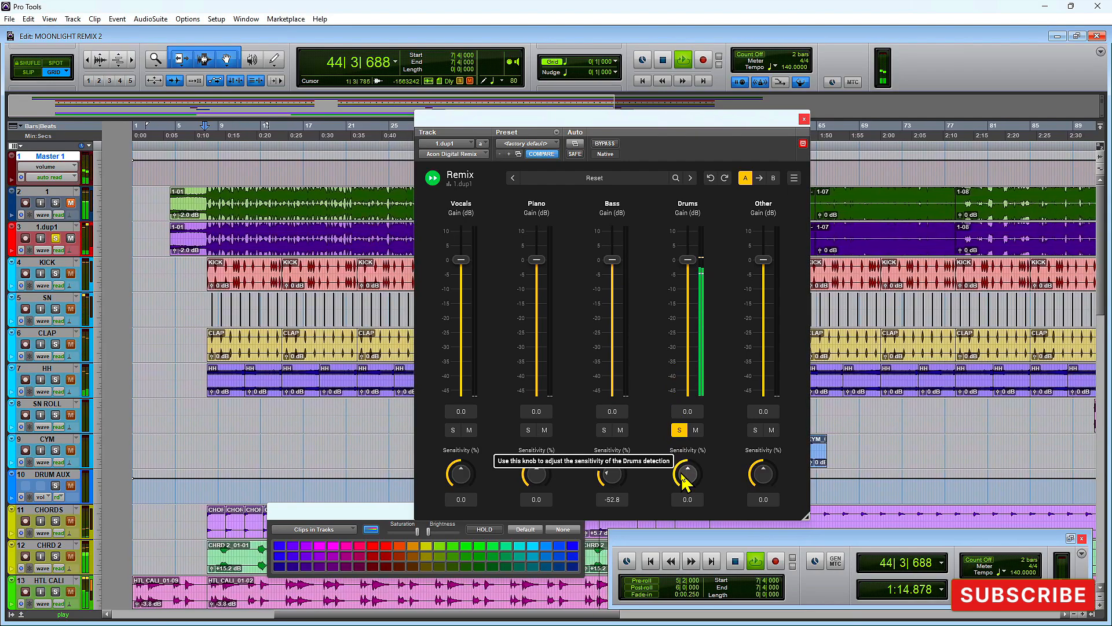
{"action": "left_click_drag", "start_coordinate": [682, 474], "coordinate": [680, 479]}
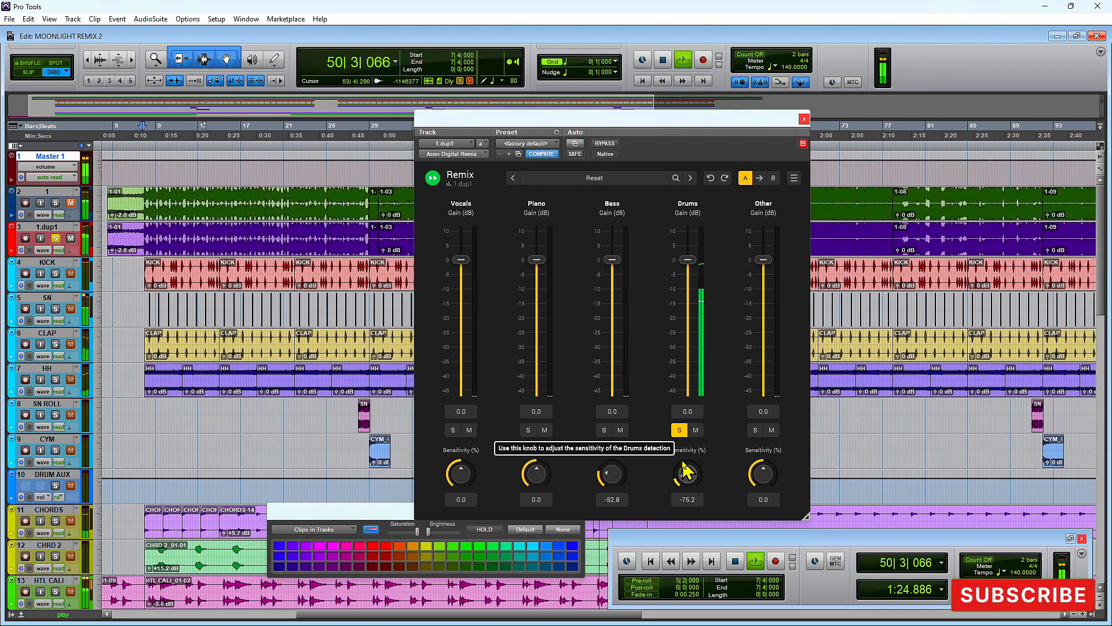
Step: Solo Vocals and Bass along with Drums, setting Vocals sensitivity to 16.0% and gain to -11.0 dB, and Other gain to -48.0 dB
{"action": "left_click", "coordinate": [453, 430]}
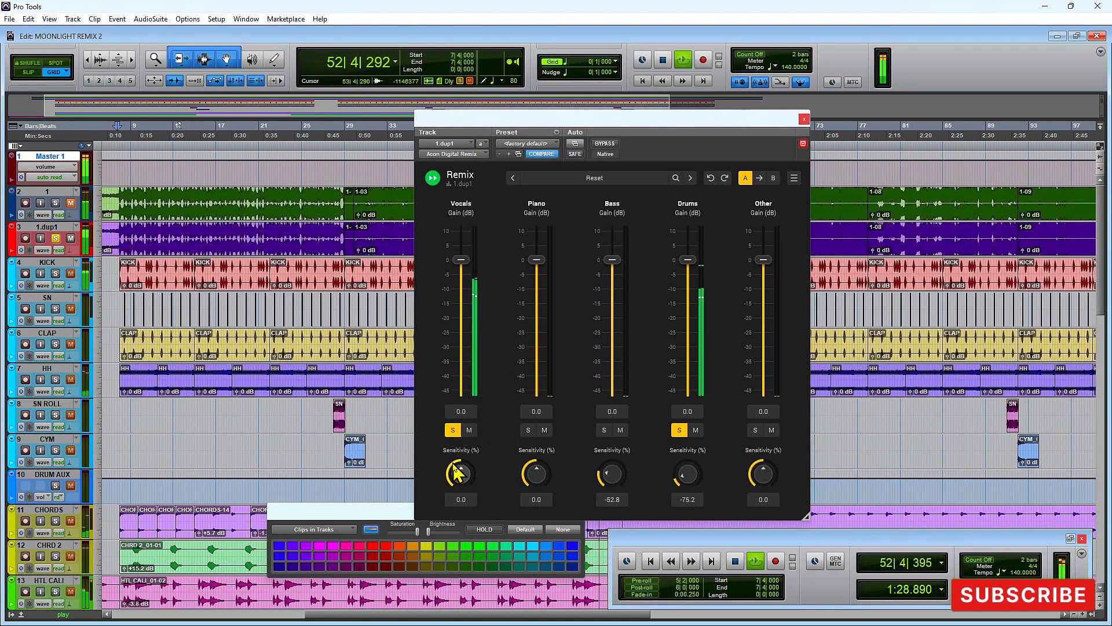
{"action": "left_click_drag", "start_coordinate": [456, 475], "coordinate": [461, 472]}
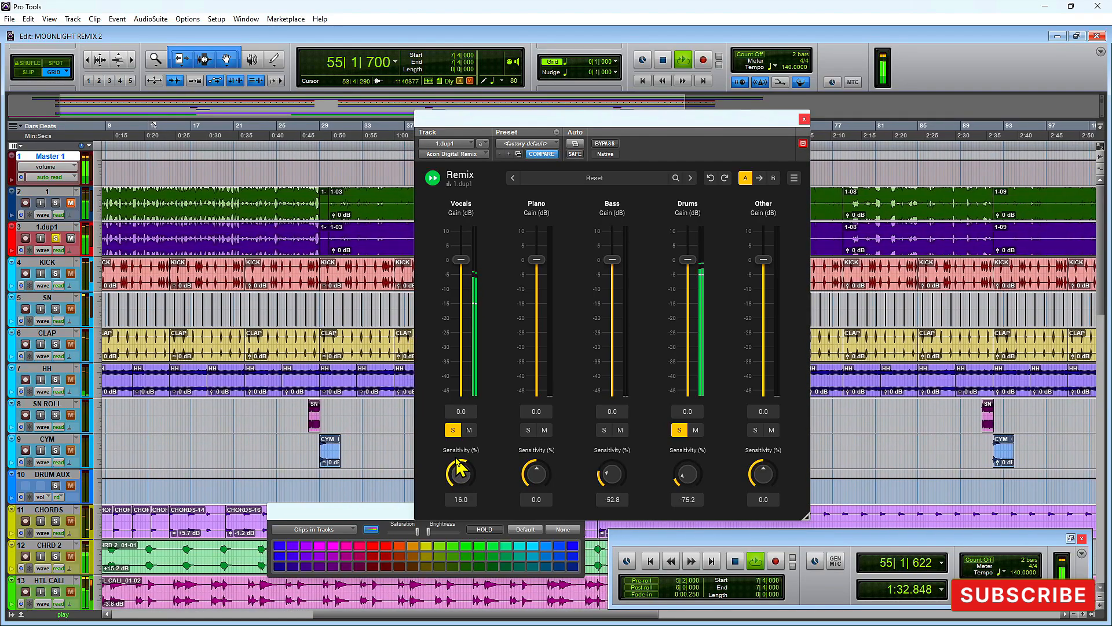
{"action": "left_click_drag", "start_coordinate": [763, 264], "coordinate": [763, 406]}
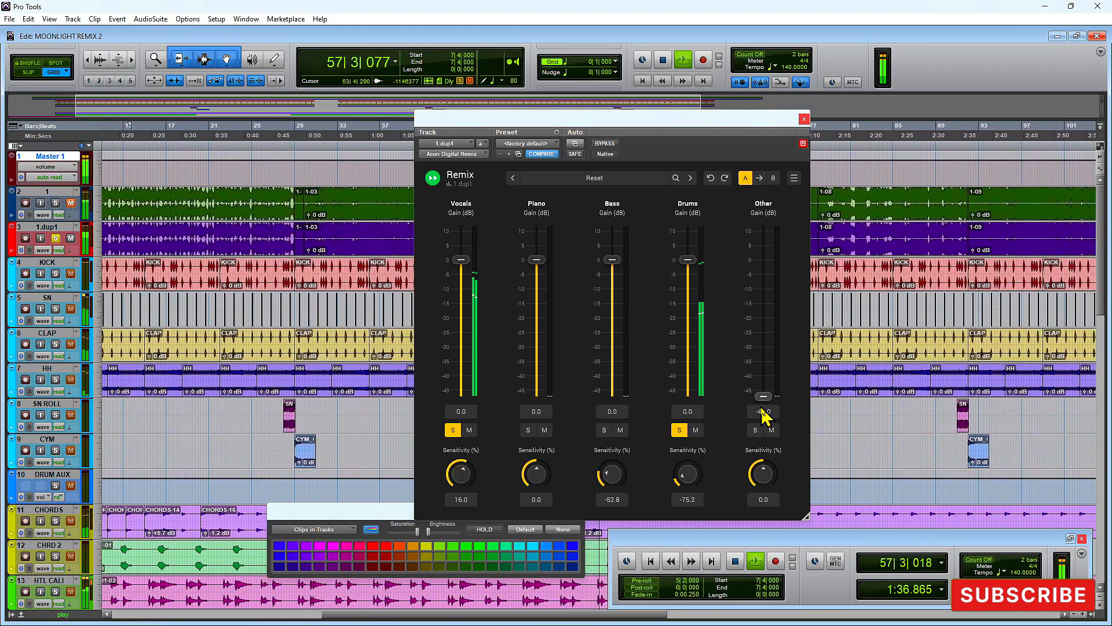
{"action": "left_click", "coordinate": [605, 430]}
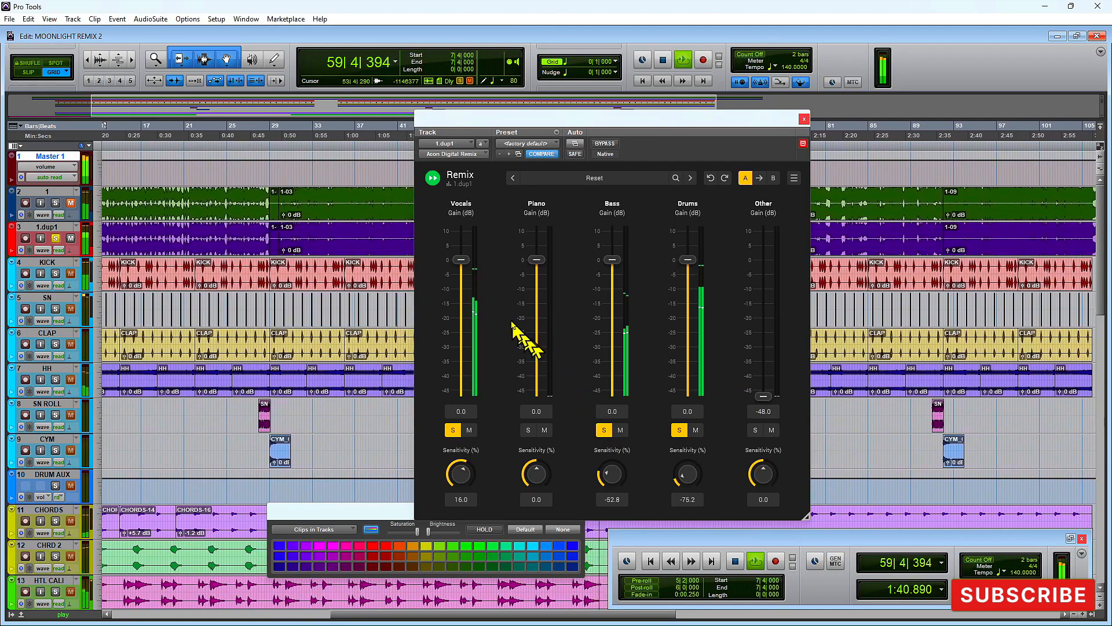
{"action": "left_click_drag", "start_coordinate": [461, 273], "coordinate": [462, 296]}
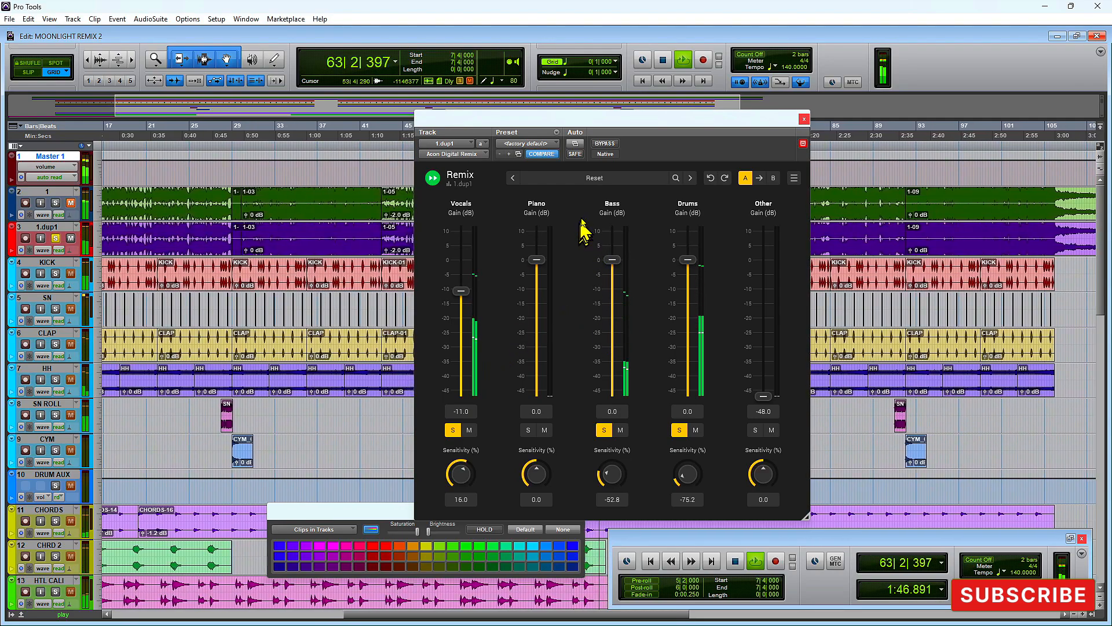
Step: Audition the Remix factory presets Separate drums, Separate bass and Separate vocals, finishing with Karaoke loaded
{"action": "left_click", "coordinate": [600, 180]}
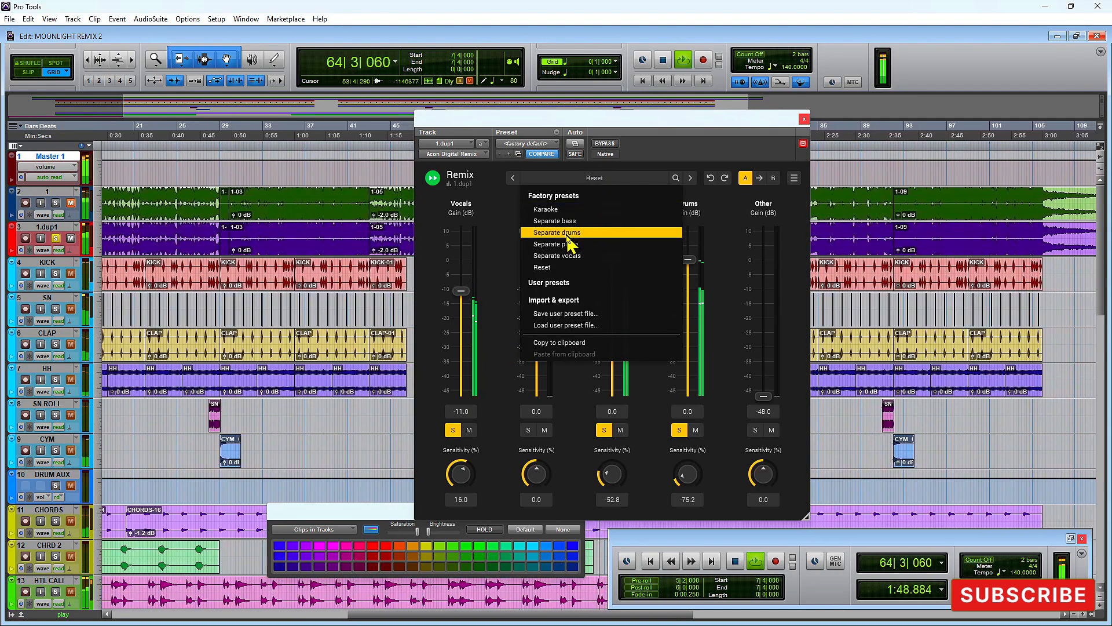
{"action": "left_click", "coordinate": [567, 233]}
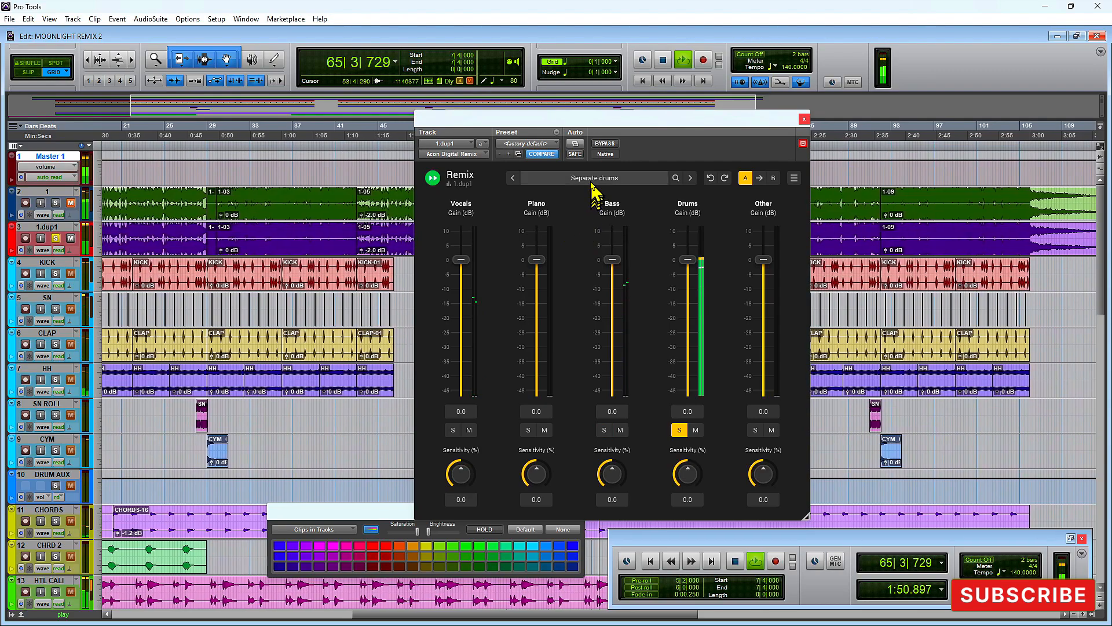
{"action": "left_click", "coordinate": [594, 180]}
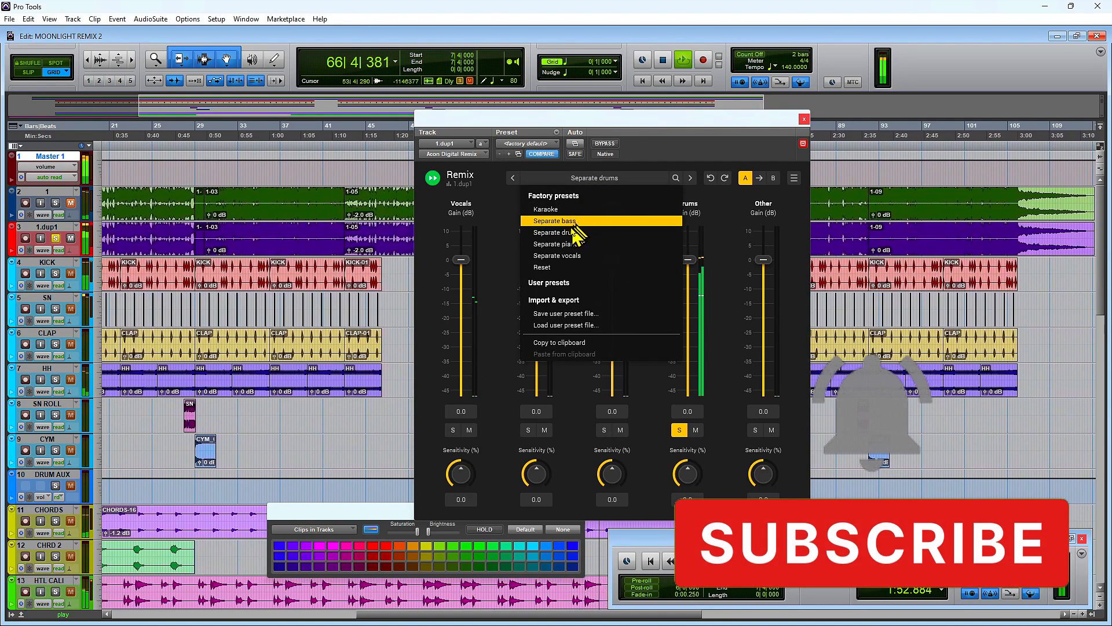
{"action": "left_click", "coordinate": [571, 222]}
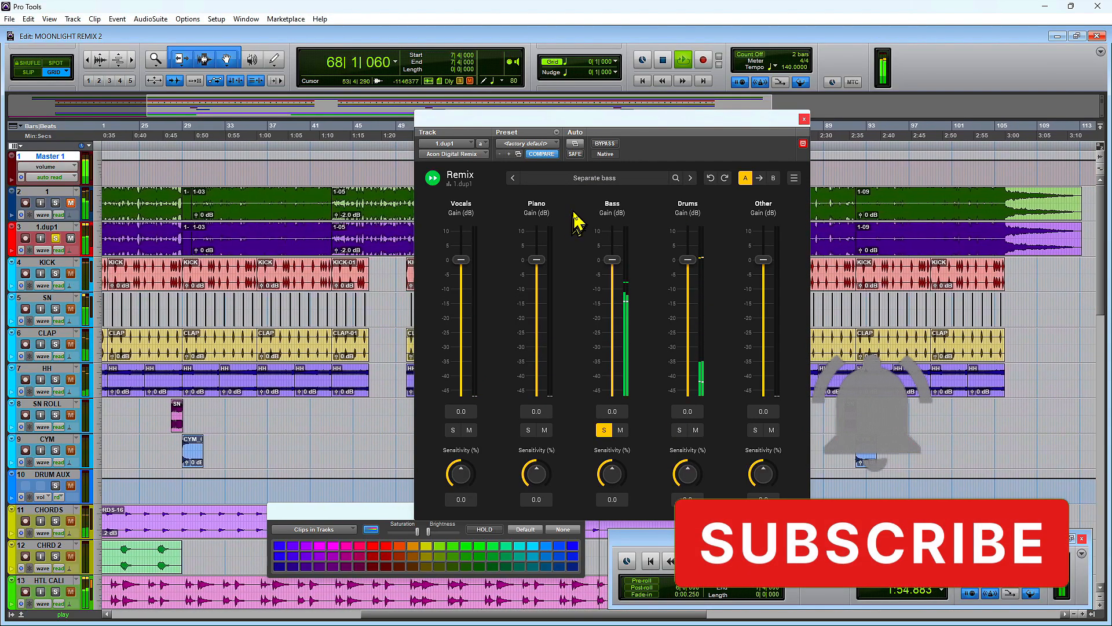
{"action": "left_click", "coordinate": [586, 178]}
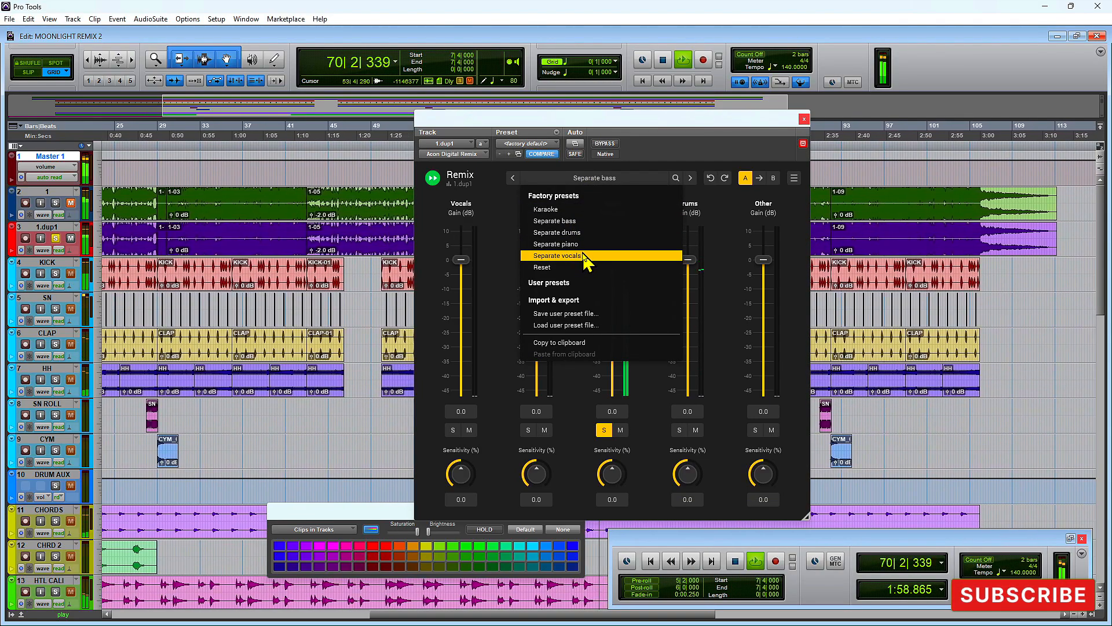
{"action": "left_click", "coordinate": [584, 256]}
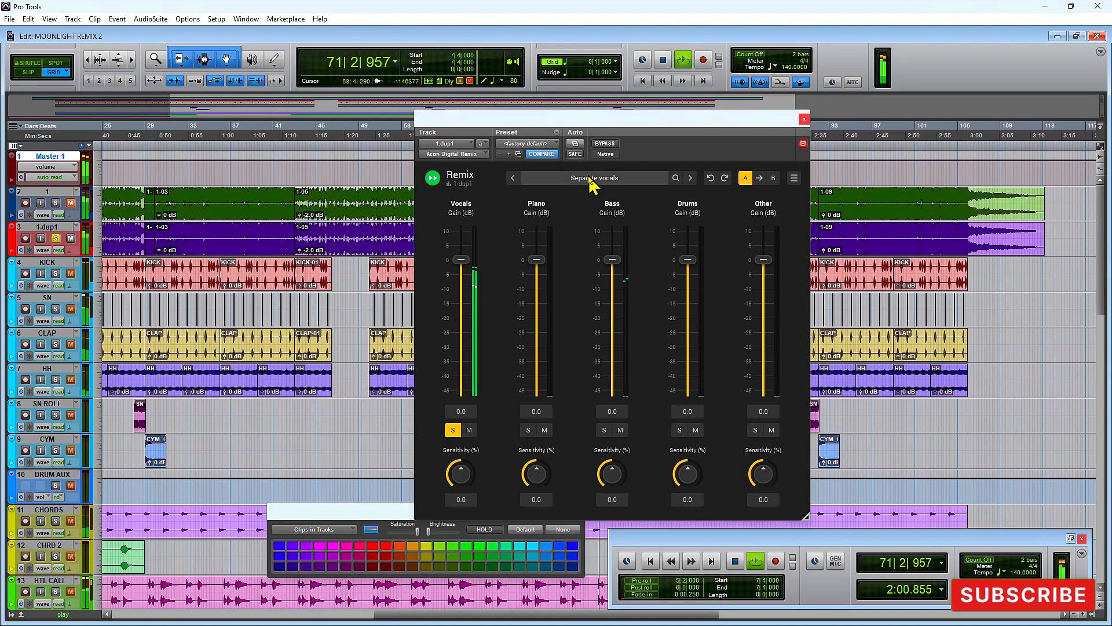
{"action": "left_click", "coordinate": [589, 178]}
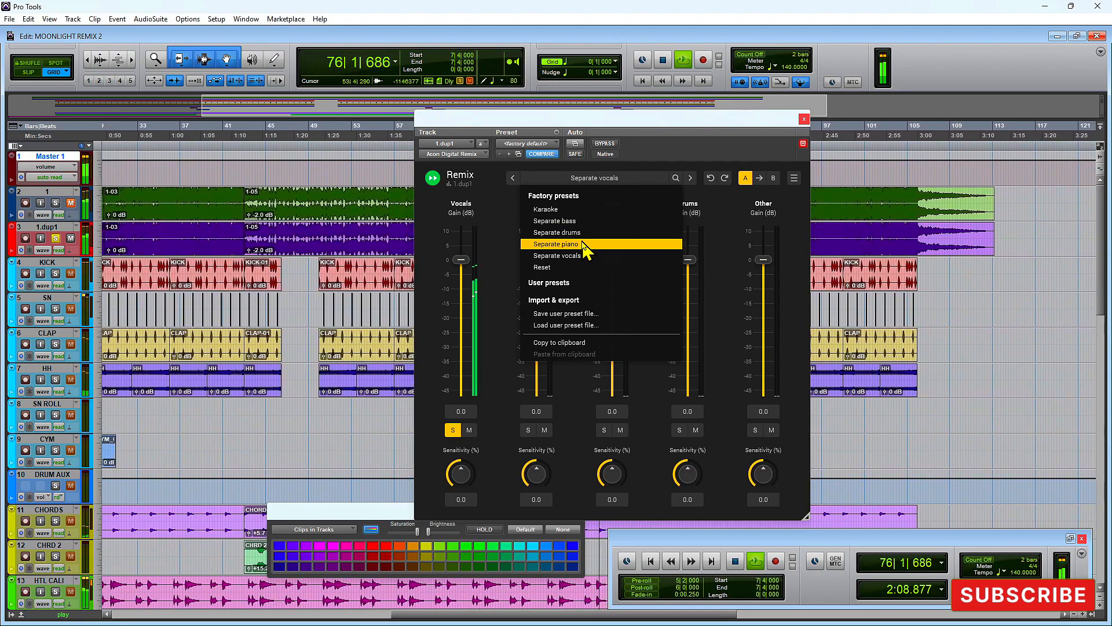
{"action": "left_click", "coordinate": [565, 213]}
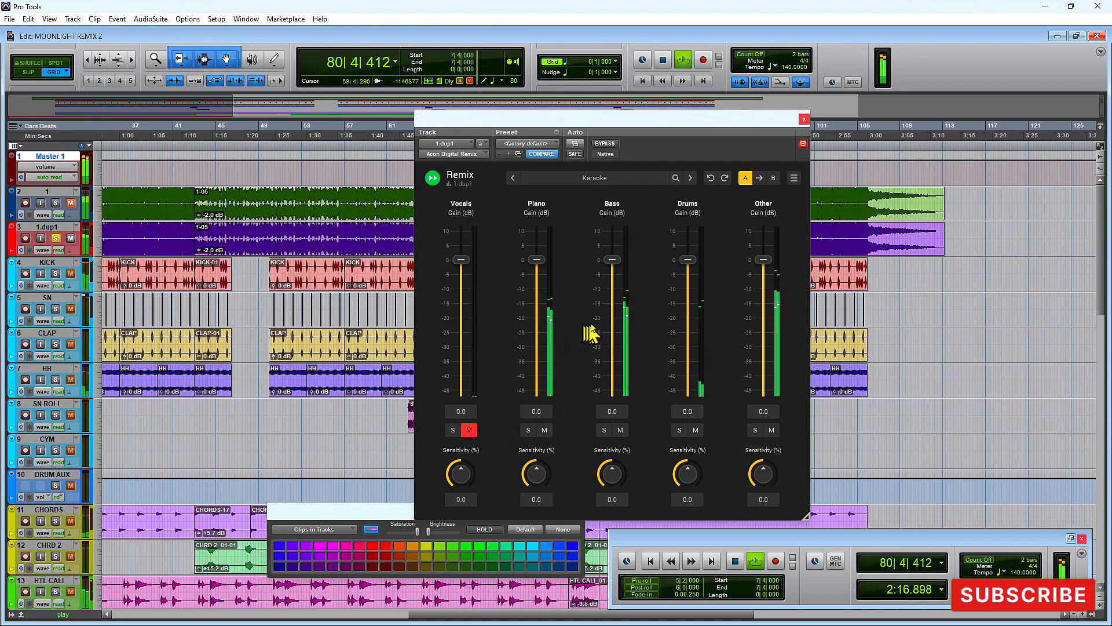
Step: Close the Remix plug-in window, stop playback and switch to the Mix window
{"action": "left_click", "coordinate": [805, 120]}
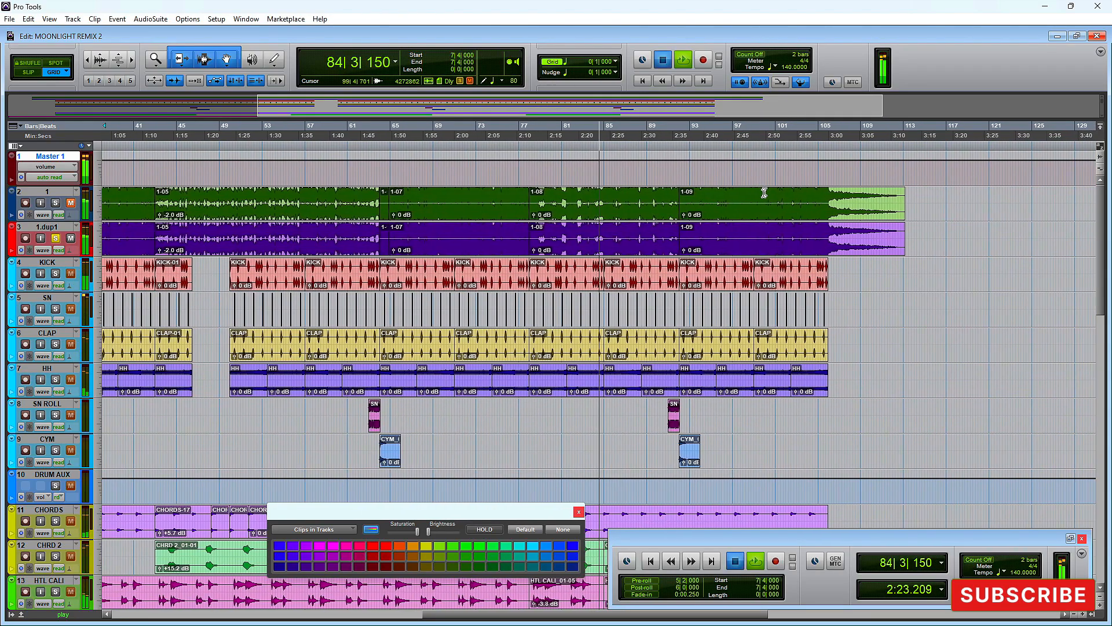
{"action": "key", "text": "space"}
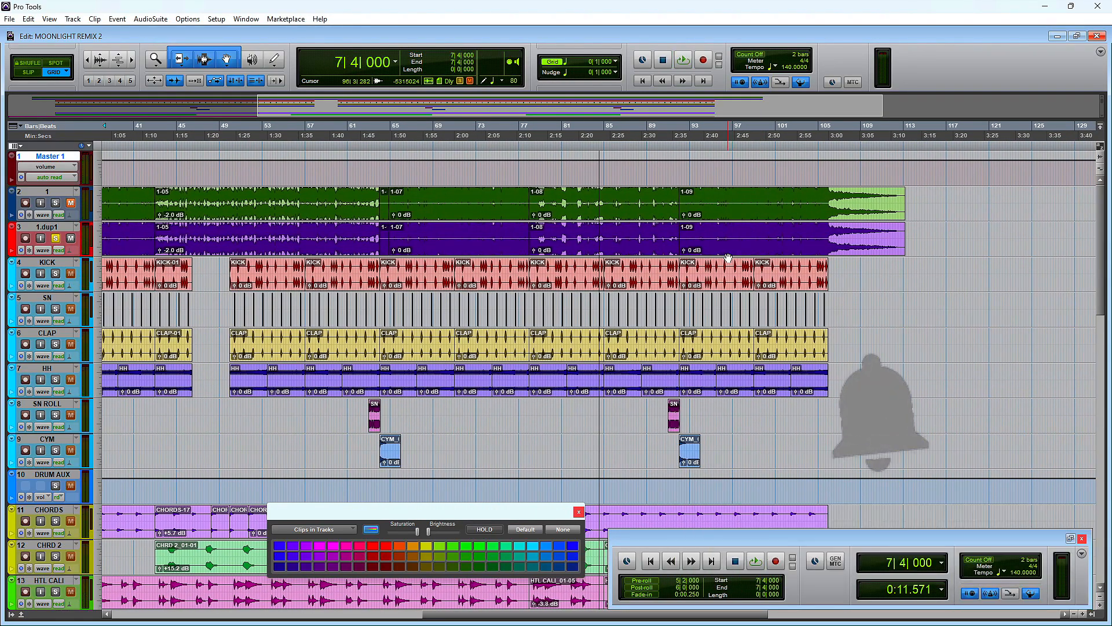
{"action": "key", "text": "ctrl+equal"}
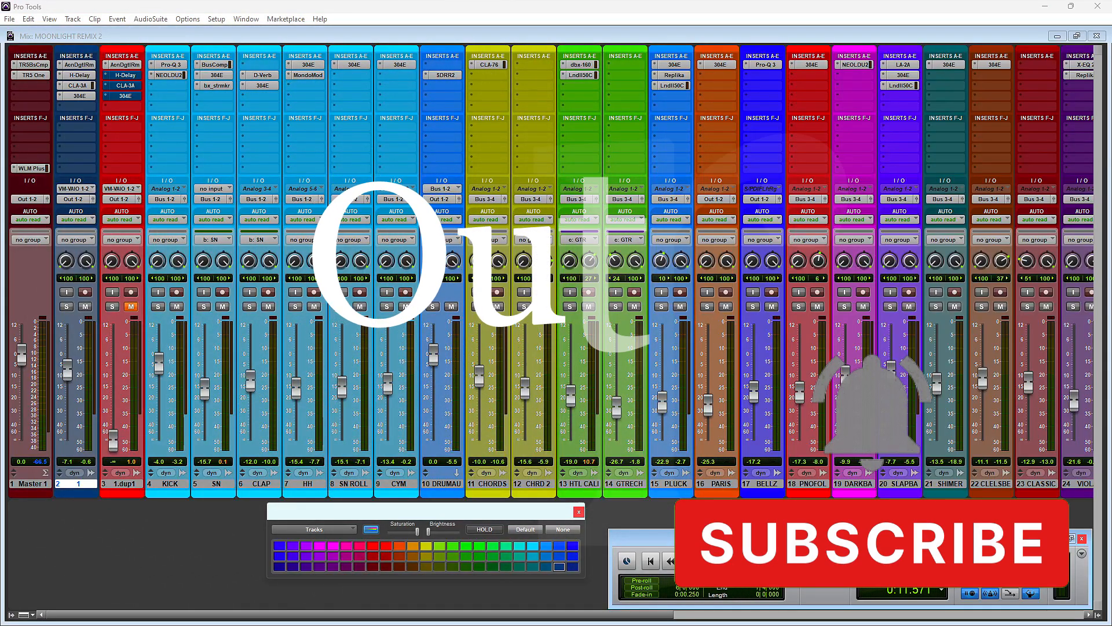